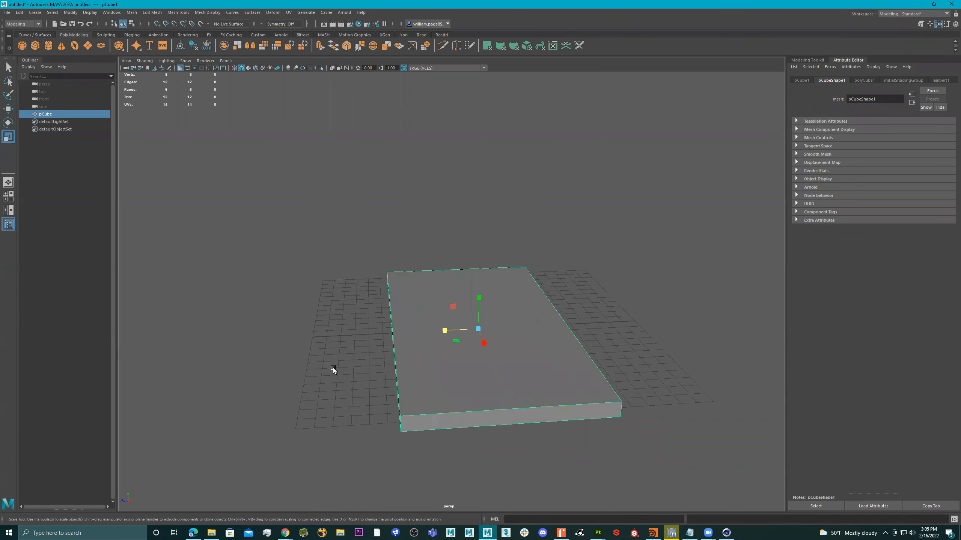
Step: Stretch the cube along X, then delete pCube1 so only the grid remains
{"action": "left_click_drag", "start_coordinate": [418, 324], "coordinate": [458, 319]}
{"action": "key", "text": "w"}
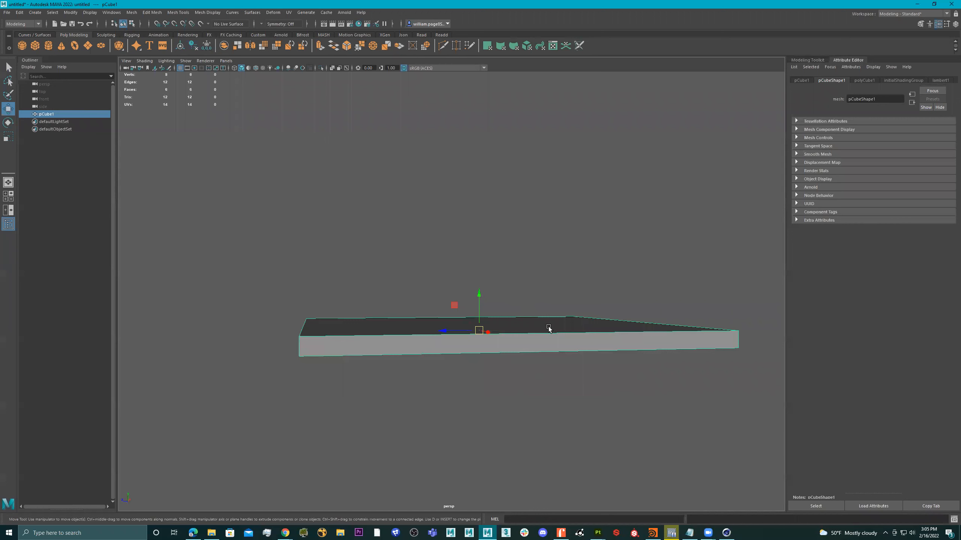
{"action": "left_click_drag", "start_coordinate": [551, 331], "coordinate": [553, 332], "text": "alt"}
{"action": "key", "text": "Delete"}
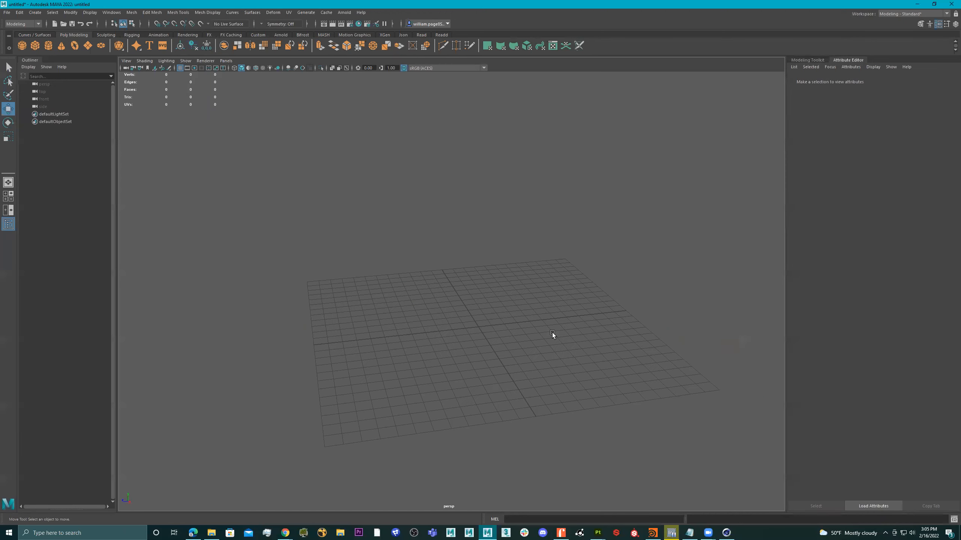
{"action": "left_click", "coordinate": [88, 48]}
Step: Scale the new plane up to cover the grid and extrude its faces into thick tiles
{"action": "key", "text": "r"}
{"action": "left_click_drag", "start_coordinate": [483, 327], "coordinate": [563, 420]}
{"action": "key", "text": "ctrl+e"}
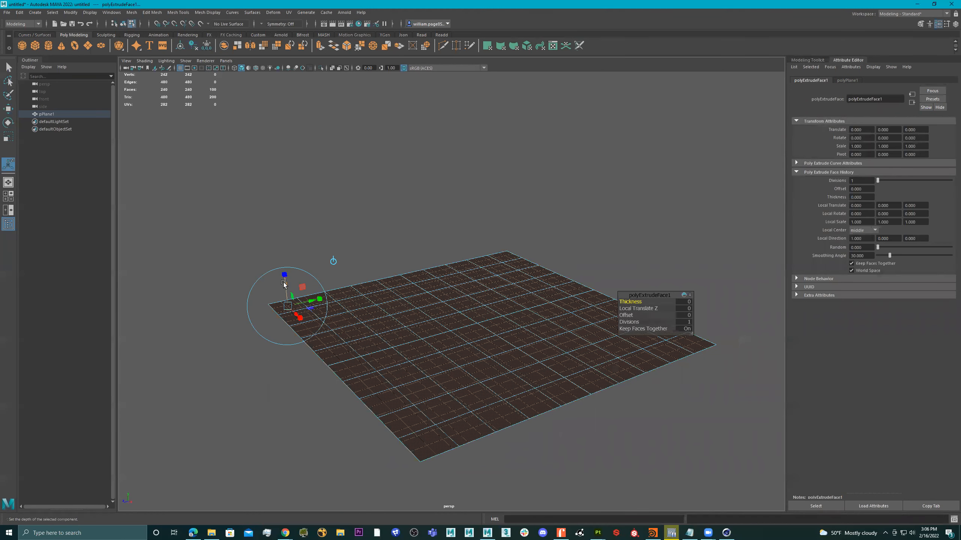
{"action": "left_click_drag", "start_coordinate": [284, 284], "coordinate": [289, 289]}
{"action": "mouse_move", "coordinate": [434, 333]}
{"action": "left_mouse_down", "text": "alt"}
{"action": "mouse_move", "coordinate": [427, 325]}
{"action": "mouse_move", "coordinate": [437, 338]}
{"action": "left_mouse_up", "text": "alt"}
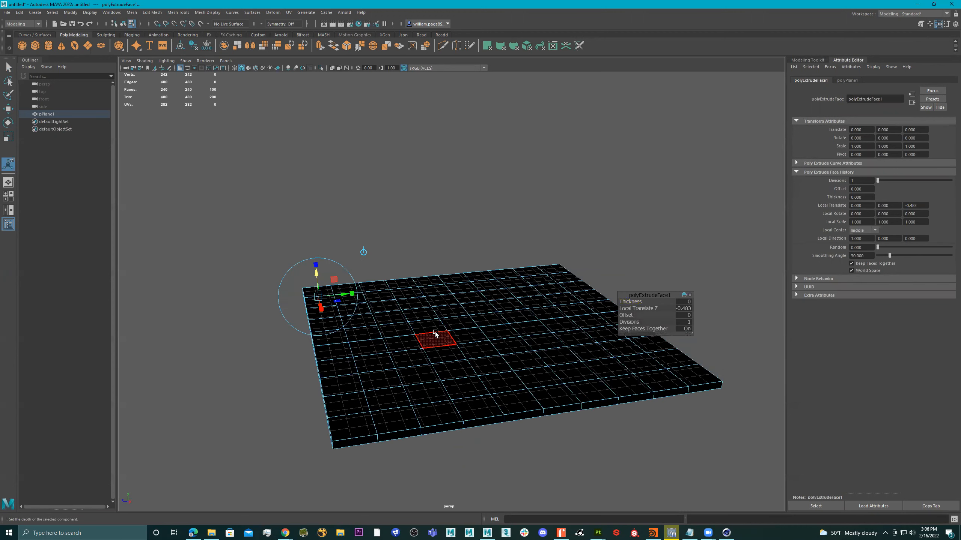
{"action": "key", "text": "q"}
Step: Reverse the normals on all of the floor's faces
{"action": "double_click", "coordinate": [433, 338]}
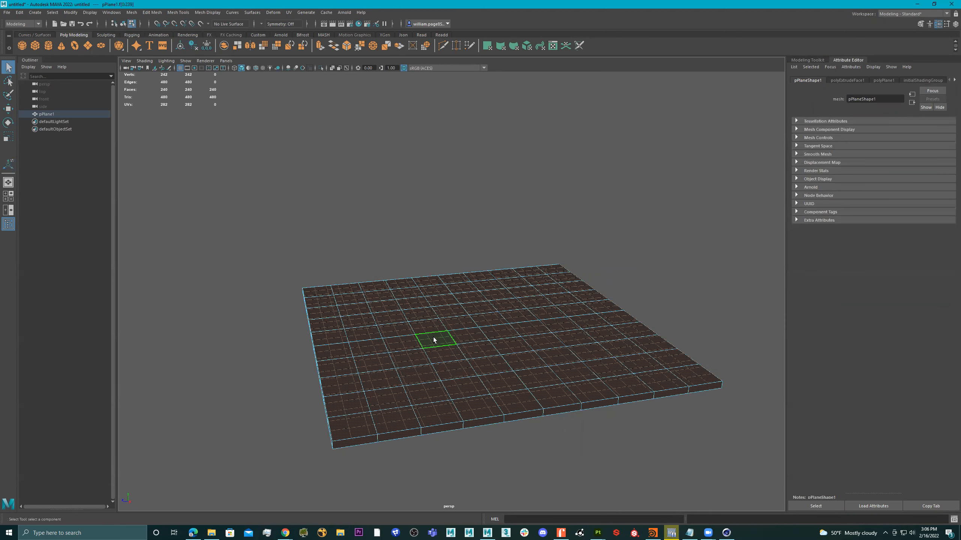
{"action": "right_click_drag", "start_coordinate": [424, 256], "coordinate": [490, 273], "text": "shift"}
{"action": "key", "text": "r"}
{"action": "left_click_drag", "start_coordinate": [471, 351], "coordinate": [526, 359], "text": "alt"}
{"action": "left_click", "coordinate": [638, 274]}
Step: Reselect the whole floor and inspect it from underneath and from a steep top-down angle
{"action": "left_click_drag", "start_coordinate": [477, 339], "coordinate": [484, 326], "text": "alt"}
{"action": "mouse_move", "coordinate": [483, 327]}
{"action": "right_mouse_down"}
{"action": "mouse_move", "coordinate": [667, 243]}
{"action": "mouse_move", "coordinate": [657, 256]}
{"action": "right_mouse_up"}
{"action": "left_click", "coordinate": [658, 256]}
{"action": "left_click_drag", "start_coordinate": [654, 269], "coordinate": [512, 326], "text": "alt"}
{"action": "left_click", "coordinate": [544, 333]}
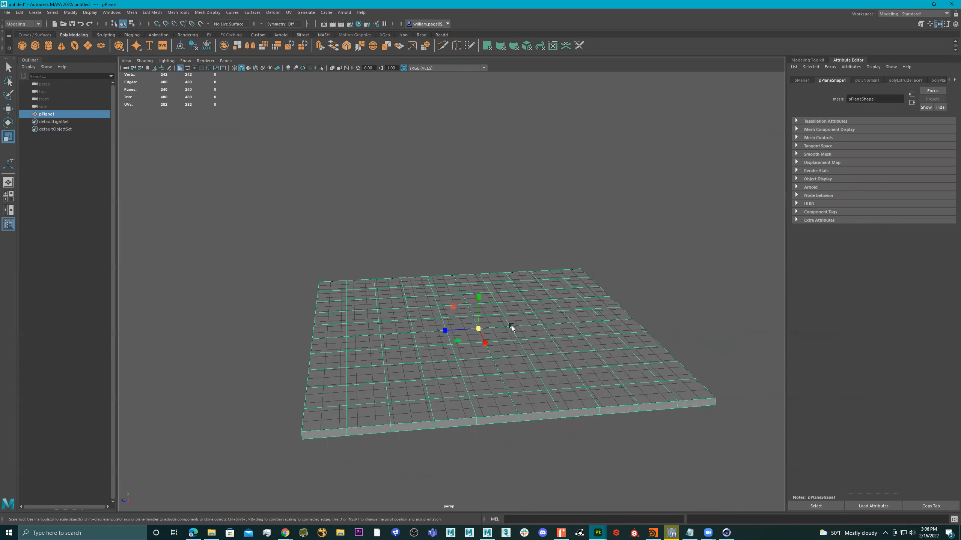
{"action": "left_click_drag", "start_coordinate": [443, 251], "coordinate": [324, 213], "text": "alt"}
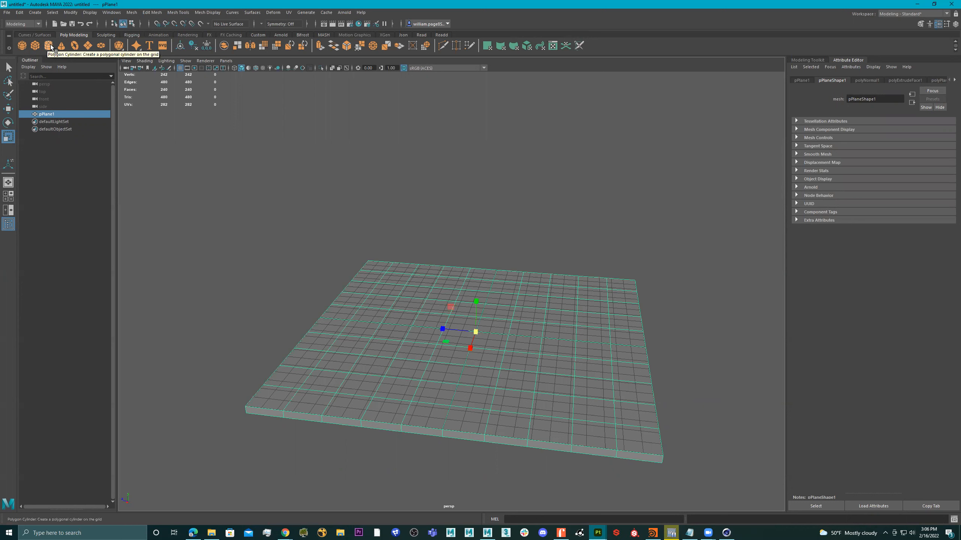
{"action": "left_click", "coordinate": [35, 45]}
Step: Switch to the browser and bring up the 'isometric kitchen' reference images
{"action": "left_click_drag", "start_coordinate": [515, 296], "coordinate": [547, 296], "text": "alt"}
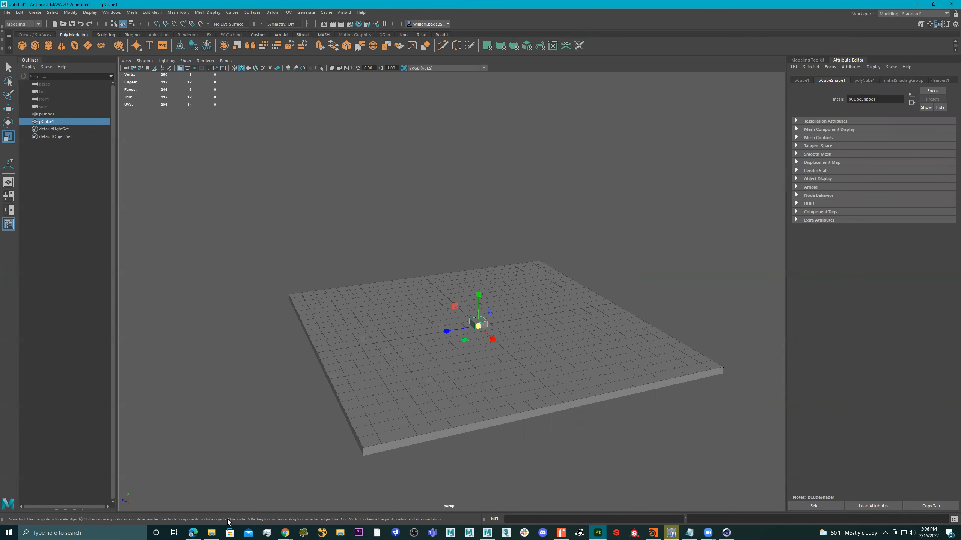
{"action": "left_click", "coordinate": [192, 533]}
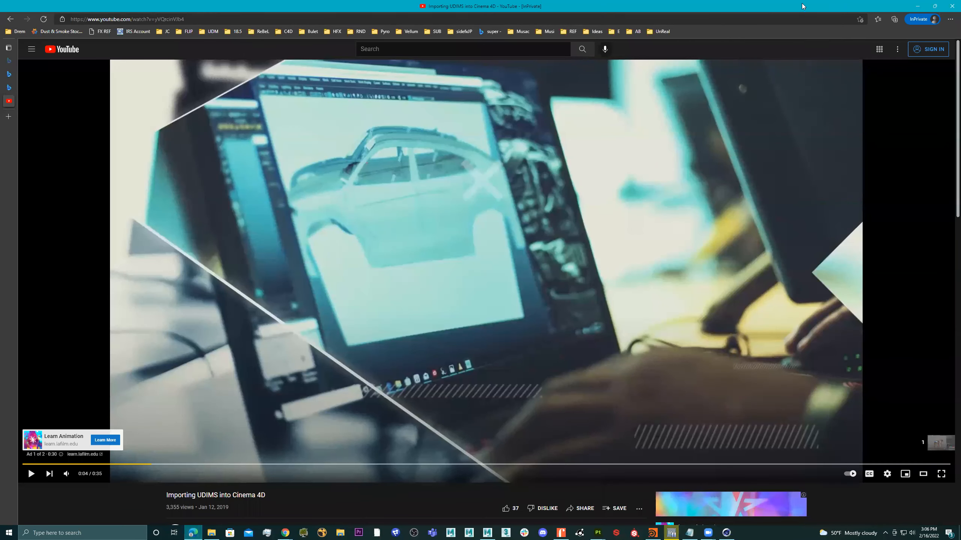
{"action": "left_click_drag", "start_coordinate": [762, 9], "coordinate": [960, 9]}
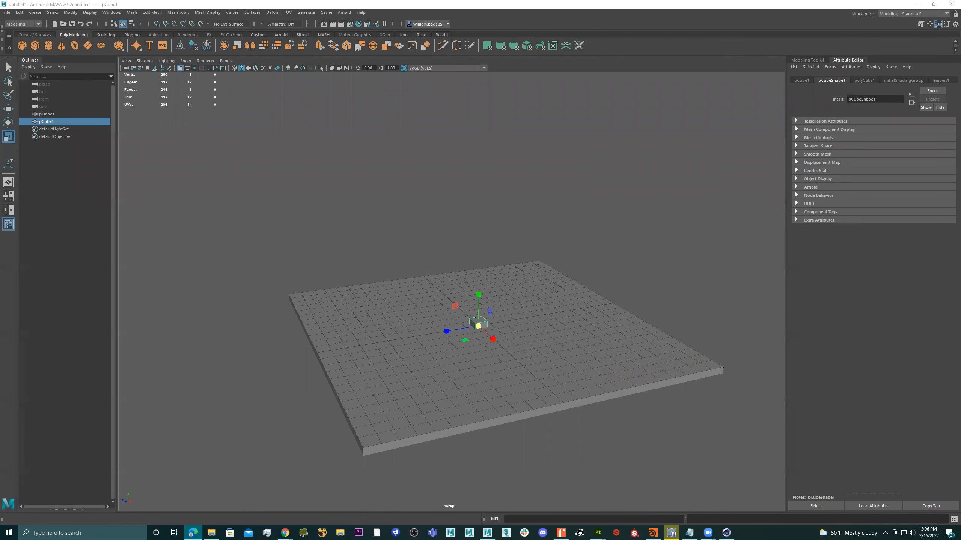
{"action": "left_click", "coordinate": [285, 533]}
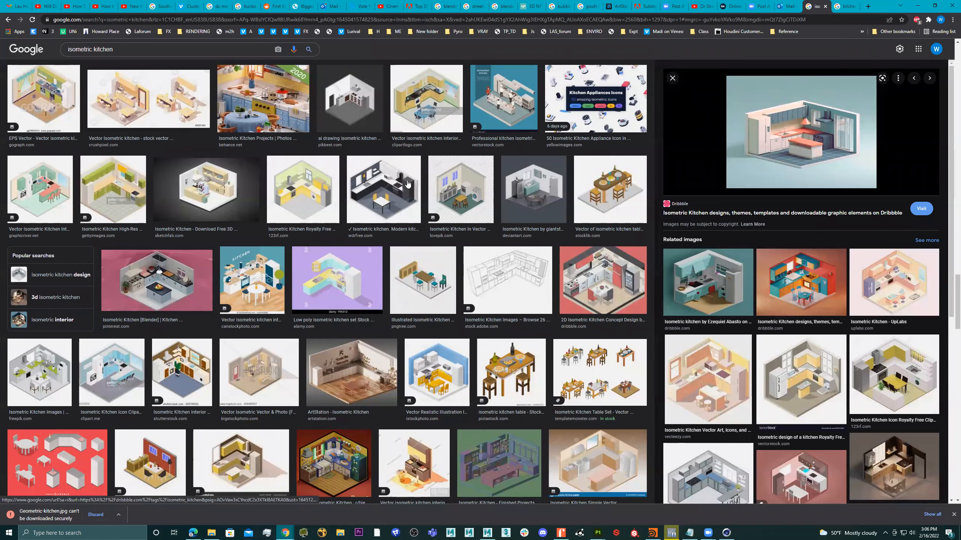
Step: Scroll the results, preview the dark 3D kitchen and Blender Artists render, then minimize Chrome
{"action": "scroll", "coordinate": [444, 190], "scroll_direction": "down", "scroll_amount": 10}
{"action": "scroll", "coordinate": [444, 189], "scroll_direction": "down", "scroll_amount": 10}
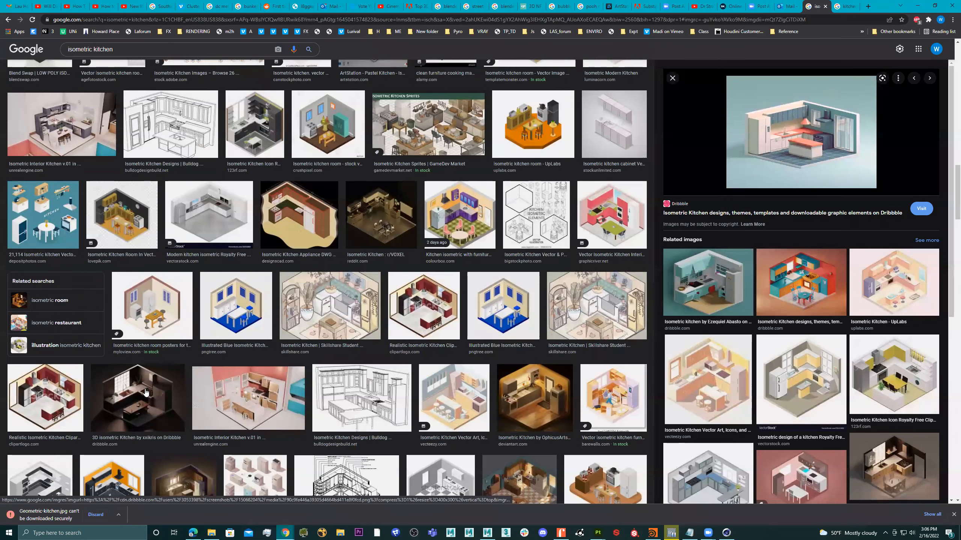
{"action": "left_click", "coordinate": [160, 390]}
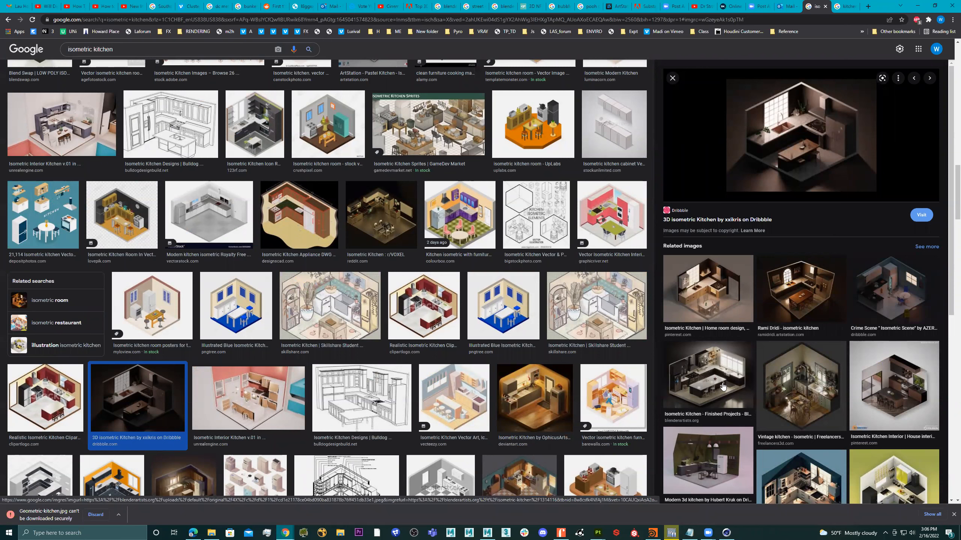
{"action": "left_click", "coordinate": [729, 386]}
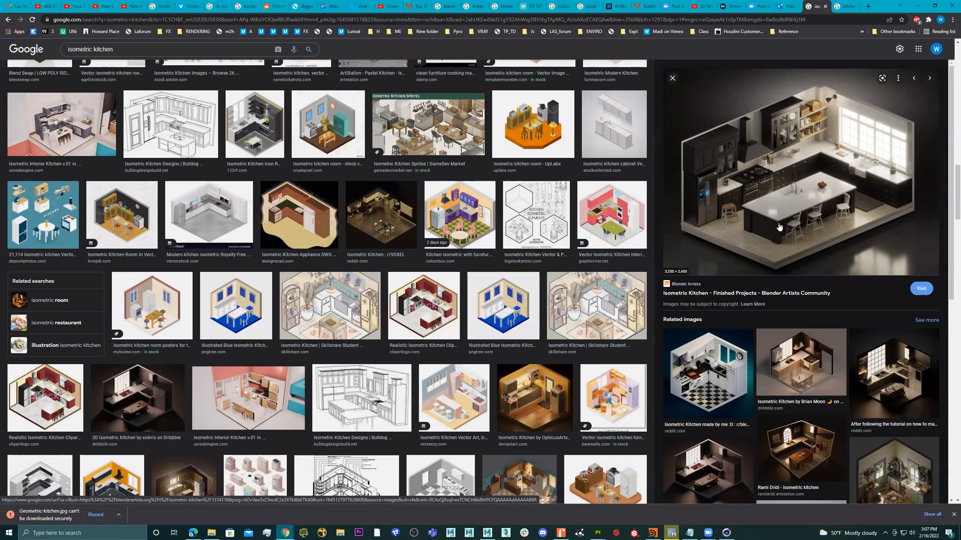
{"action": "left_click", "coordinate": [917, 6]}
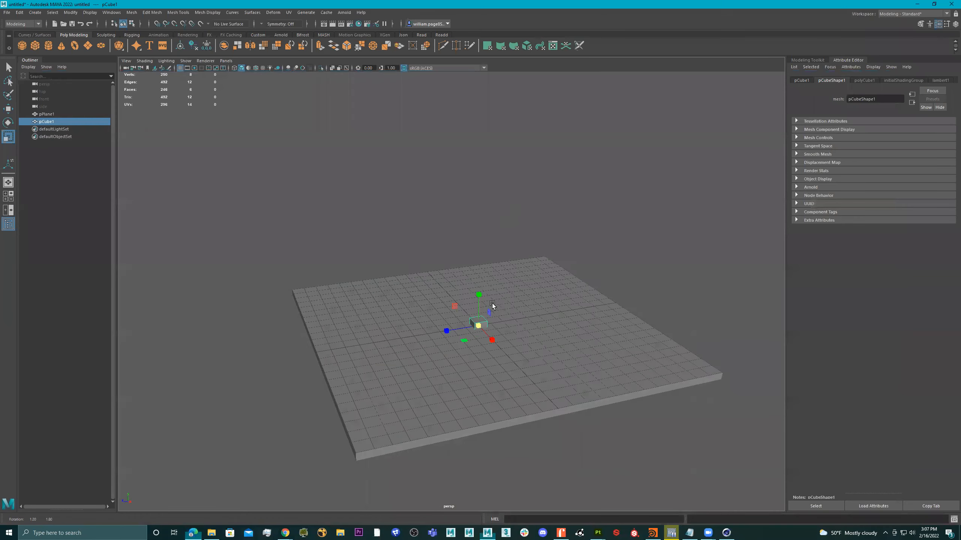
{"action": "scroll", "coordinate": [492, 304], "scroll_direction": "up", "scroll_amount": 3}
Step: Raise the cube onto the floor and scale it into a long, tall, deep counter block
{"action": "key", "text": "w"}
{"action": "left_click_drag", "start_coordinate": [491, 311], "coordinate": [490, 289]}
{"action": "key", "text": "r"}
{"action": "left_click_drag", "start_coordinate": [471, 321], "coordinate": [407, 298]}
{"action": "left_click_drag", "start_coordinate": [489, 292], "coordinate": [482, 270]}
{"action": "key", "text": "w"}
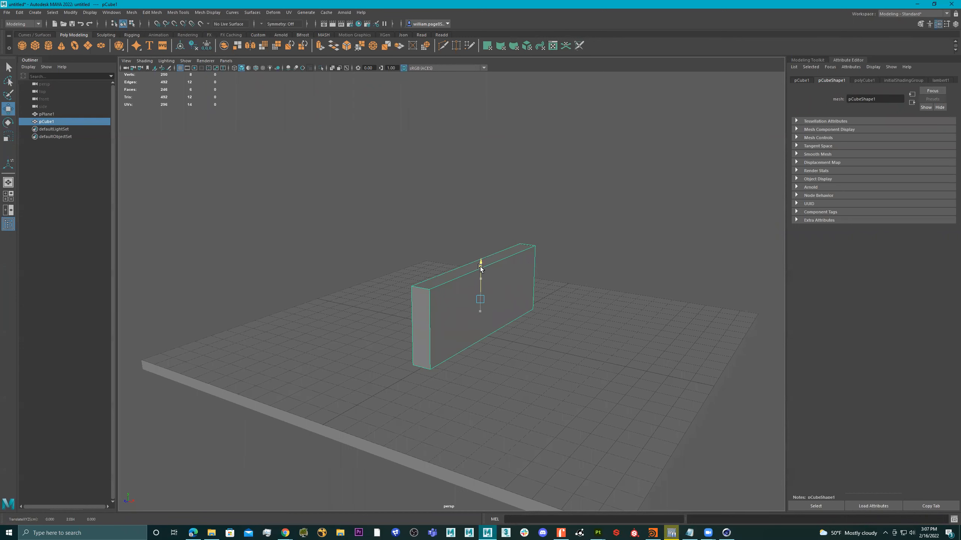
{"action": "key", "text": "r"}
{"action": "left_click_drag", "start_coordinate": [508, 305], "coordinate": [458, 161]}
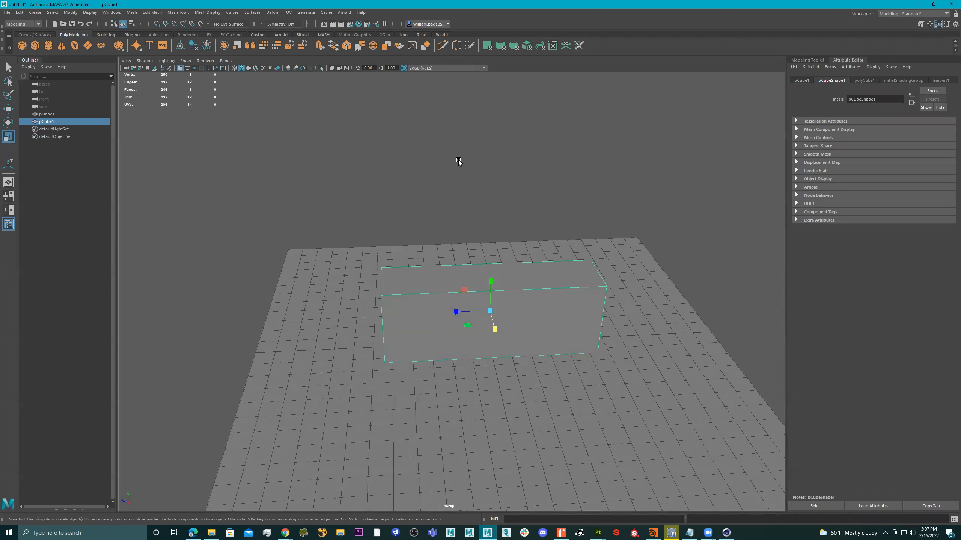
Step: Cut an edge loop near each end of the block with Multi-Cut
{"action": "key", "text": "ctrl+shift+x"}
{"action": "left_click", "coordinate": [413, 295], "text": "ctrl"}
{"action": "left_click", "coordinate": [573, 281], "text": "ctrl"}
{"action": "left_click_drag", "start_coordinate": [504, 309], "coordinate": [472, 337], "text": "alt"}
{"action": "key", "text": "q"}
Step: Select the faces of the block's end sections at both ends
{"action": "left_click", "coordinate": [414, 333]}
{"action": "left_click", "coordinate": [370, 236], "text": "shift"}
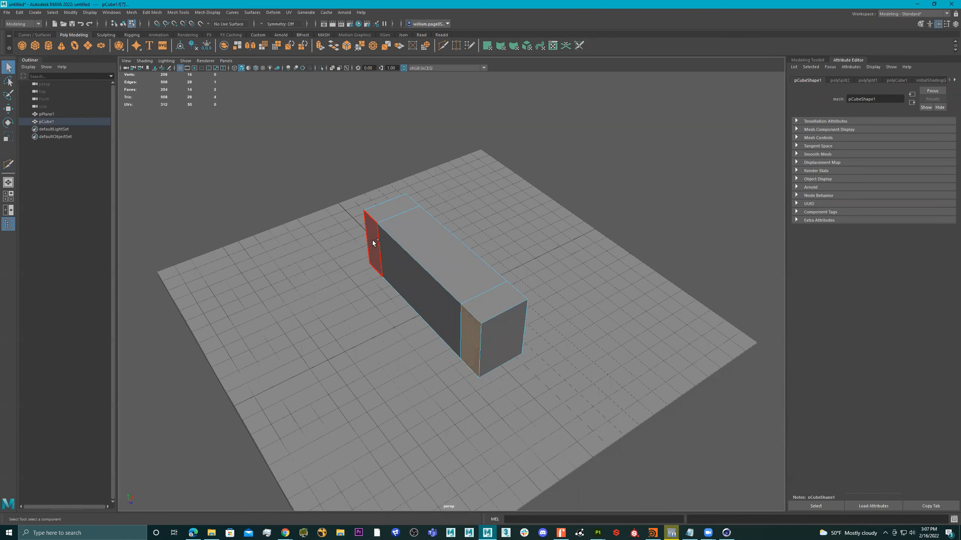
{"action": "left_click", "coordinate": [573, 282]}
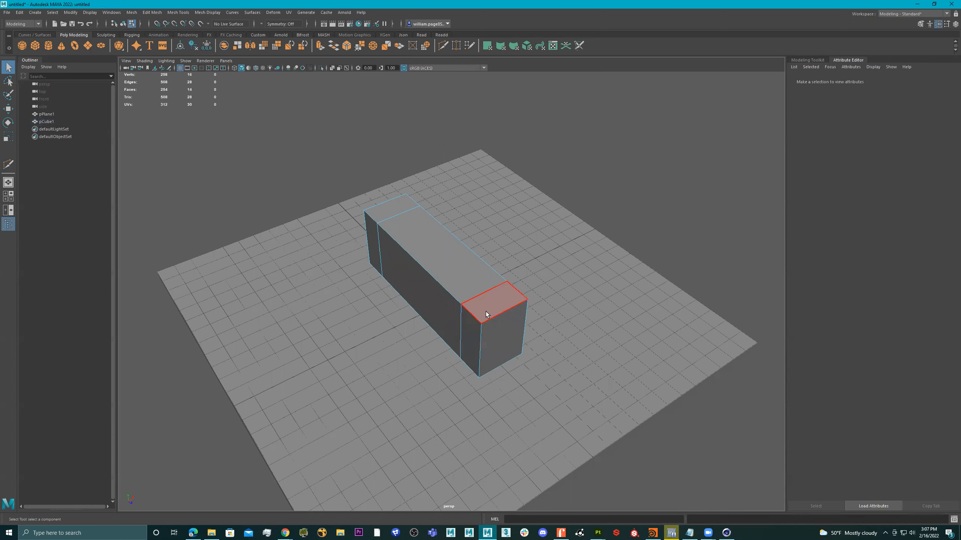
{"action": "left_click", "coordinate": [471, 337]}
{"action": "left_click", "coordinate": [373, 241], "text": "shift"}
{"action": "left_click_drag", "start_coordinate": [425, 280], "coordinate": [411, 315], "text": "alt"}
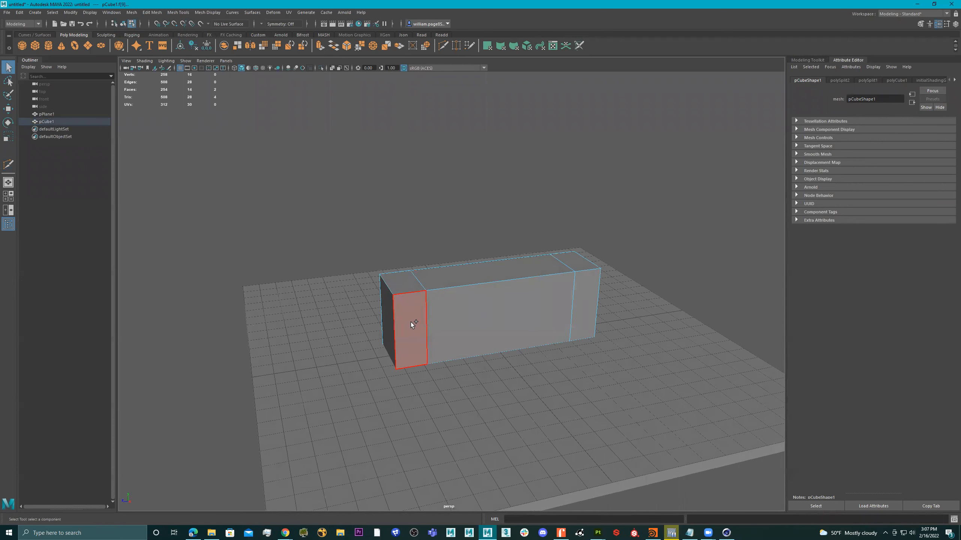
{"action": "left_click", "coordinate": [411, 322], "text": "shift"}
{"action": "left_click", "coordinate": [581, 299], "text": "shift"}
{"action": "left_click_drag", "start_coordinate": [580, 299], "coordinate": [560, 277], "text": "alt"}
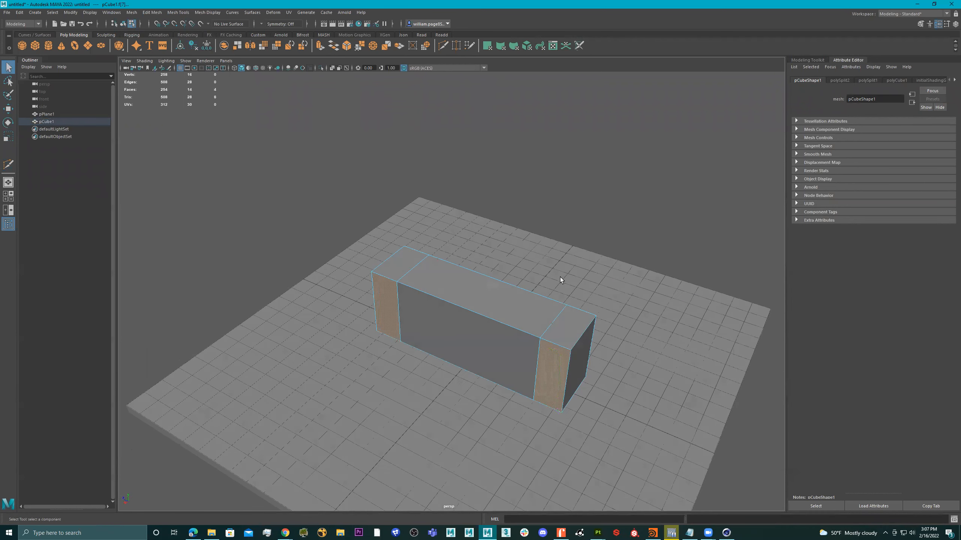
Step: Extrude the selected end faces outward with a thickness of 0.69
{"action": "key", "text": "ctrl+e"}
{"action": "left_click_drag", "start_coordinate": [623, 301], "coordinate": [650, 301]}
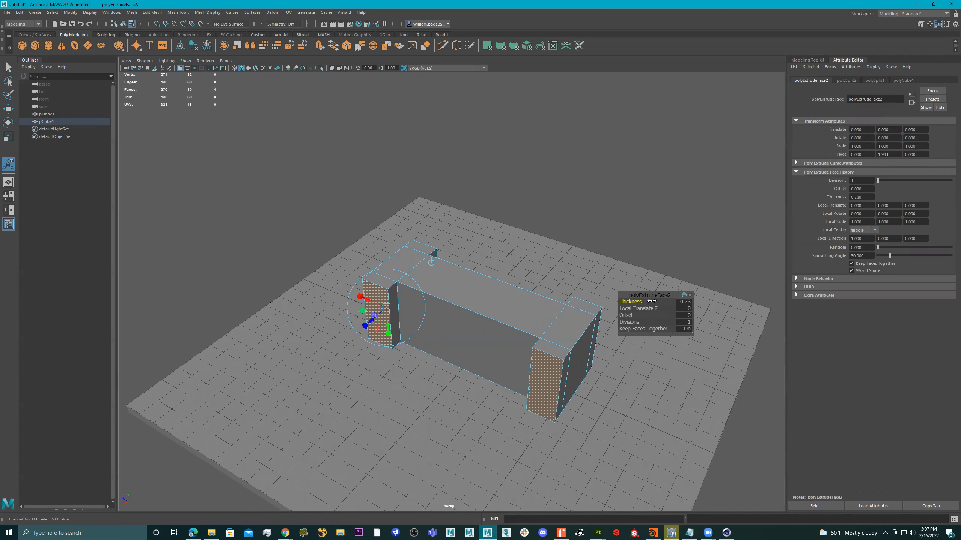
{"action": "left_click_drag", "start_coordinate": [496, 308], "coordinate": [506, 300], "text": "alt"}
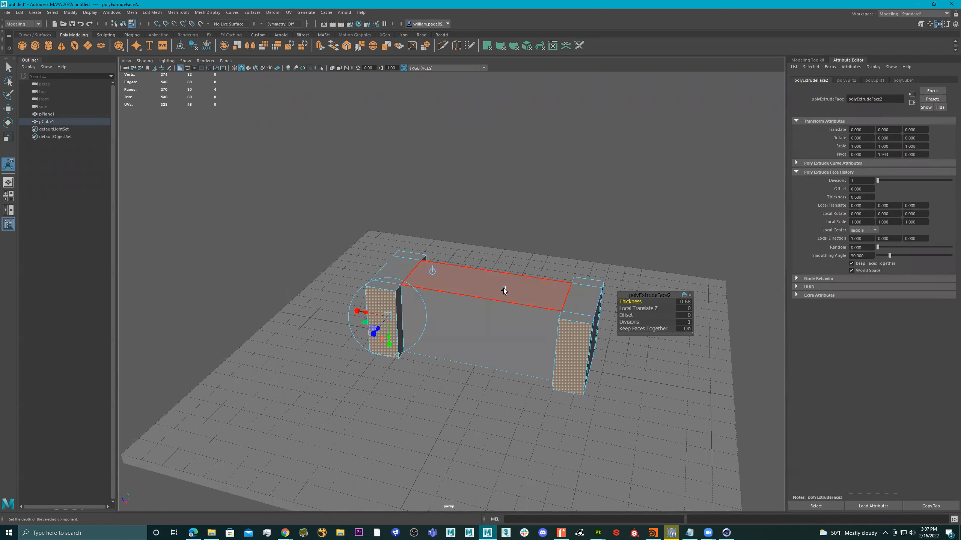
{"action": "right_click_drag", "start_coordinate": [503, 289], "coordinate": [567, 255]}
{"action": "mouse_move", "coordinate": [511, 259]}
{"action": "left_mouse_down", "text": "alt"}
{"action": "mouse_move", "coordinate": [538, 189]}
{"action": "mouse_move", "coordinate": [522, 250]}
{"action": "mouse_move", "coordinate": [514, 247]}
{"action": "left_mouse_up", "text": "alt"}
Step: Select the vertices along the block's top edge and move them down
{"action": "right_click_drag", "start_coordinate": [464, 301], "coordinate": [463, 278]}
{"action": "left_click_drag", "start_coordinate": [635, 235], "coordinate": [363, 293]}
{"action": "key", "text": "w"}
{"action": "left_click_drag", "start_coordinate": [483, 241], "coordinate": [514, 274]}
{"action": "right_click_drag", "start_coordinate": [514, 275], "coordinate": [572, 245]}
{"action": "mouse_move", "coordinate": [572, 246]}
{"action": "left_mouse_down", "text": "alt"}
{"action": "mouse_move", "coordinate": [568, 228]}
{"action": "mouse_move", "coordinate": [610, 225]}
{"action": "mouse_move", "coordinate": [561, 242]}
{"action": "left_mouse_up", "text": "alt"}
{"action": "scroll", "coordinate": [536, 277], "scroll_direction": "up", "scroll_amount": 3}
{"action": "right_click_drag", "start_coordinate": [488, 288], "coordinate": [513, 214]}
{"action": "scroll", "coordinate": [599, 275], "scroll_direction": "down", "scroll_amount": 2}
{"action": "right_click_drag", "start_coordinate": [554, 288], "coordinate": [668, 210]}
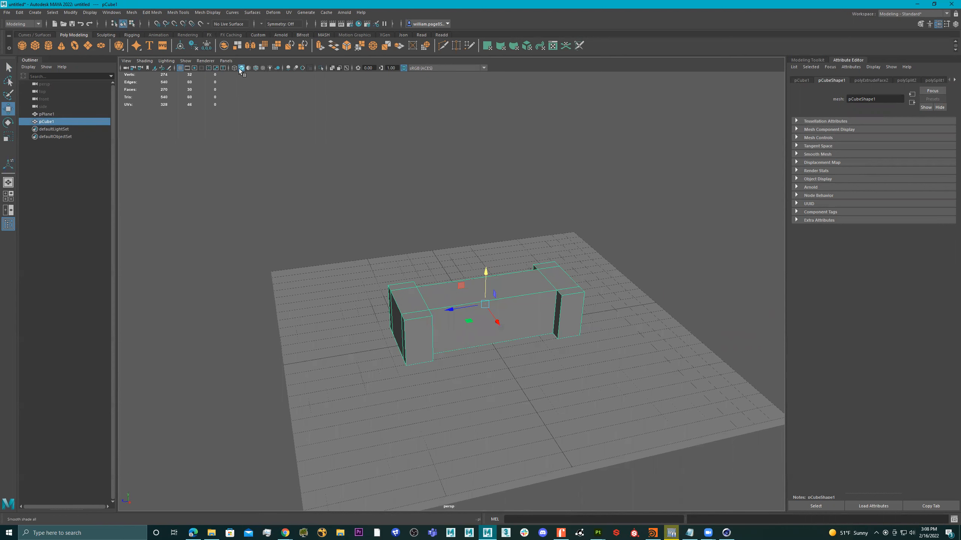
{"action": "left_click", "coordinate": [320, 68]}
Step: Bevel all edges of the isolated counter block with 3 segments and a 0.19 fraction
{"action": "right_click_drag", "start_coordinate": [495, 296], "coordinate": [496, 276]}
{"action": "left_click_drag", "start_coordinate": [709, 175], "coordinate": [196, 479]}
{"action": "right_click_drag", "start_coordinate": [479, 239], "coordinate": [520, 235]}
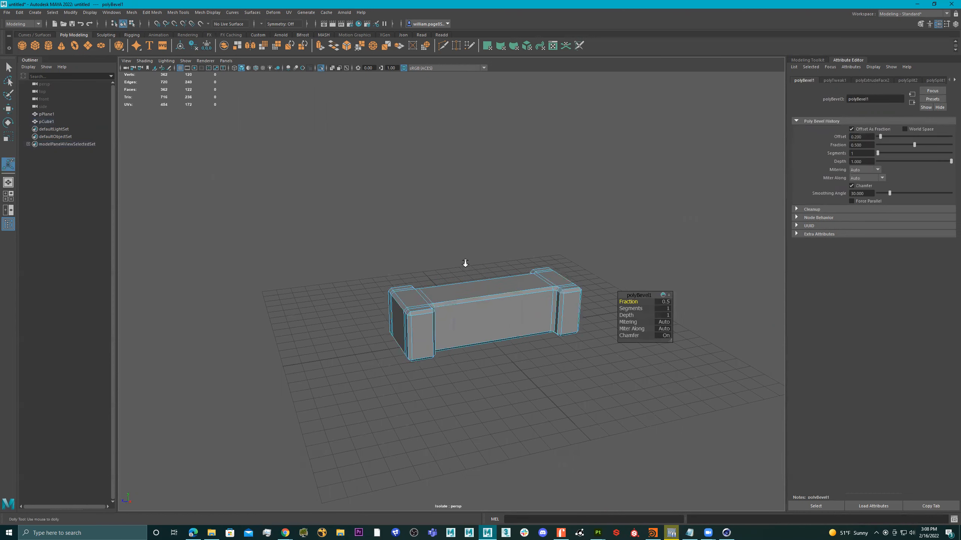
{"action": "scroll", "coordinate": [632, 311], "scroll_direction": "up", "scroll_amount": 3}
{"action": "left_click_drag", "start_coordinate": [632, 310], "coordinate": [638, 308]}
{"action": "left_click_drag", "start_coordinate": [416, 303], "coordinate": [439, 315], "text": "alt"}
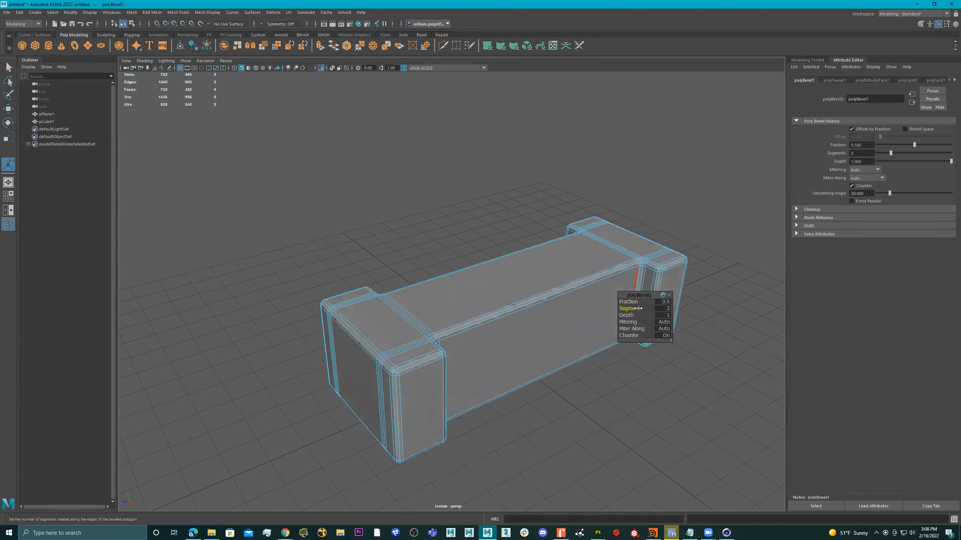
{"action": "left_click_drag", "start_coordinate": [633, 299], "coordinate": [616, 304]}
{"action": "left_click_drag", "start_coordinate": [472, 300], "coordinate": [494, 300], "text": "alt"}
{"action": "right_click_drag", "start_coordinate": [489, 298], "coordinate": [513, 286]}
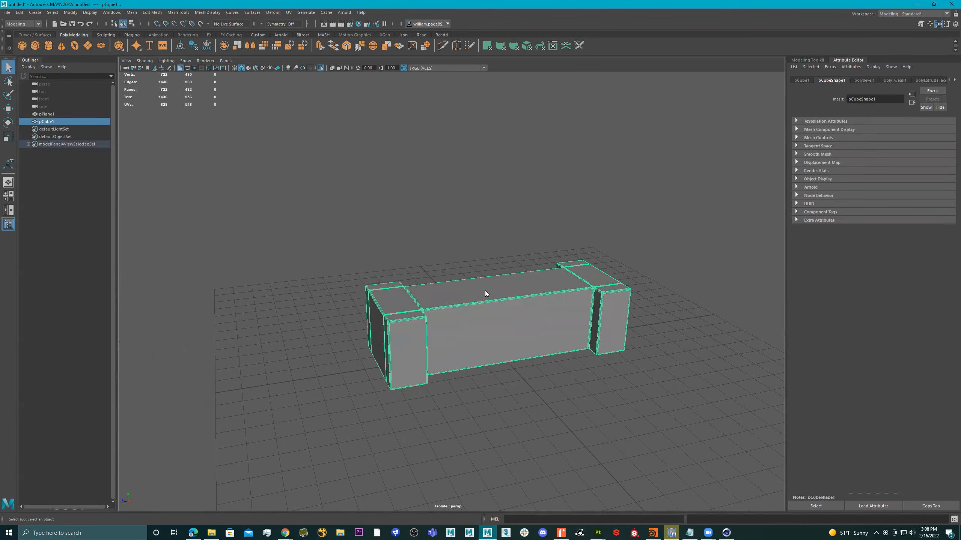
{"action": "left_click_drag", "start_coordinate": [639, 206], "coordinate": [488, 268], "text": "alt"}
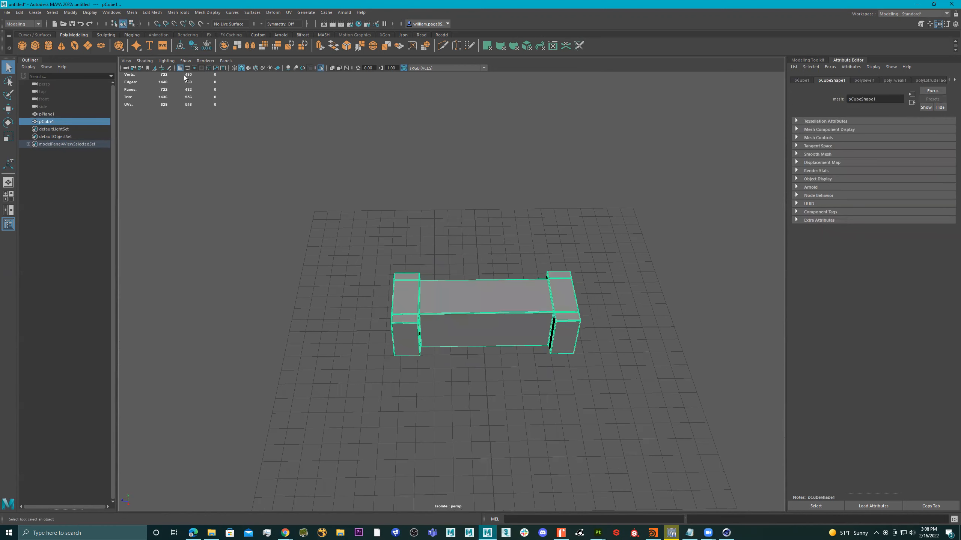
Step: Add a cube, scale it thin and wide, and move it down onto the legs as a countertop
{"action": "left_click", "coordinate": [36, 46]}
{"action": "left_click_drag", "start_coordinate": [531, 320], "coordinate": [503, 285], "text": "alt"}
{"action": "key", "text": "w"}
{"action": "key", "text": "r"}
{"action": "scroll", "coordinate": [546, 268], "scroll_direction": "up", "scroll_amount": 3}
{"action": "key", "text": "w"}
{"action": "right_click_drag", "start_coordinate": [503, 286], "coordinate": [669, 210]}
{"action": "left_click_drag", "start_coordinate": [670, 210], "coordinate": [431, 191], "text": "alt"}
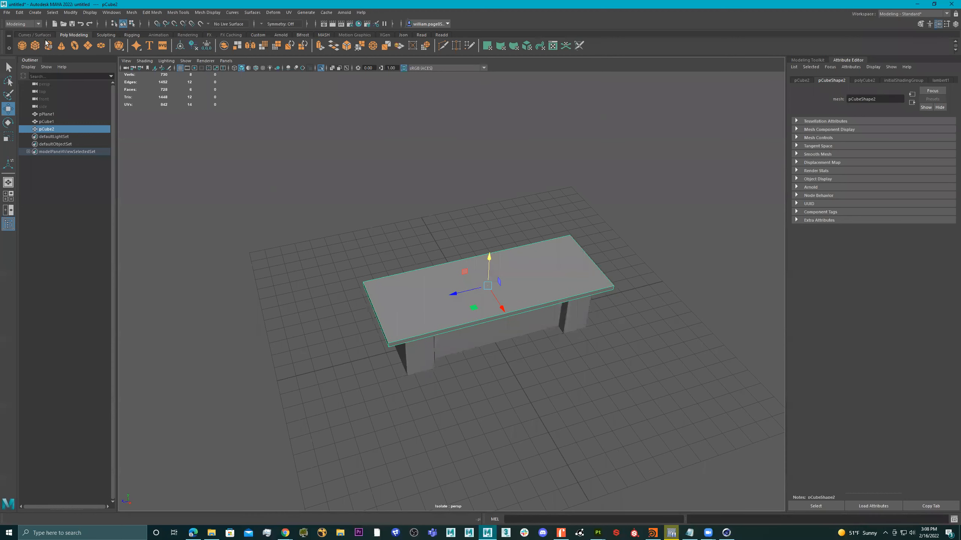
{"action": "left_click", "coordinate": [21, 45]}
Step: Raise the sphere above the table and delete its upper faces to open it into a bowl
{"action": "left_click_drag", "start_coordinate": [488, 300], "coordinate": [526, 231], "text": "alt"}
{"action": "right_click_drag", "start_coordinate": [527, 230], "coordinate": [569, 227]}
{"action": "left_click_drag", "start_coordinate": [618, 170], "coordinate": [446, 226]}
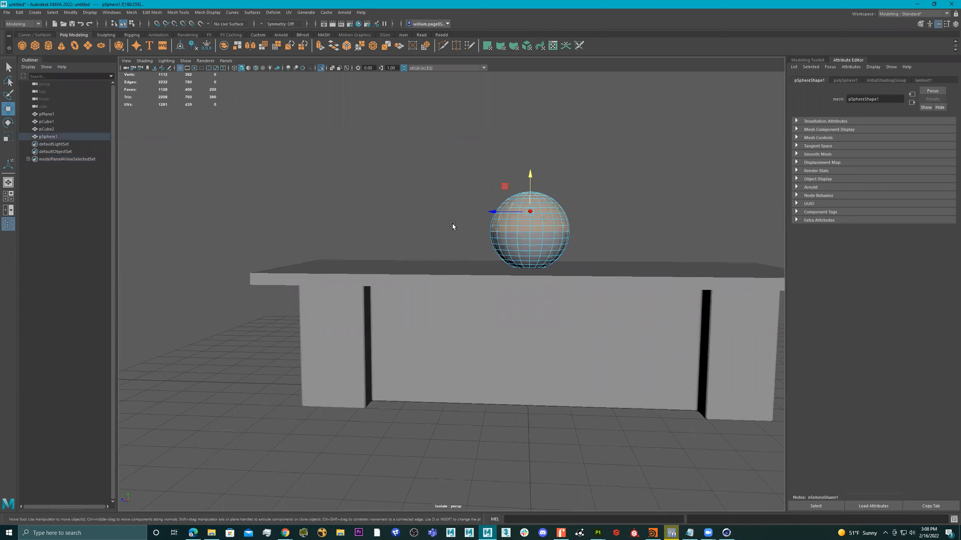
{"action": "key", "text": "Delete"}
{"action": "left_click_drag", "start_coordinate": [453, 224], "coordinate": [526, 248], "text": "alt"}
{"action": "right_click", "coordinate": [527, 249]}
{"action": "right_click_drag", "start_coordinate": [528, 250], "coordinate": [653, 182]}
Step: Flatten the bowl vertically into a shallower shape
{"action": "left_click_drag", "start_coordinate": [567, 248], "coordinate": [529, 224], "text": "alt"}
{"action": "right_click_drag", "start_coordinate": [556, 246], "coordinate": [607, 242], "text": "alt"}
{"action": "left_click_drag", "start_coordinate": [609, 242], "coordinate": [607, 228], "text": "alt"}
{"action": "mouse_move", "coordinate": [575, 174]}
{"action": "left_mouse_down"}
{"action": "mouse_move", "coordinate": [575, 136]}
{"action": "mouse_move", "coordinate": [559, 189]}
{"action": "mouse_move", "coordinate": [548, 168]}
{"action": "mouse_move", "coordinate": [562, 183]}
{"action": "left_mouse_up"}
{"action": "middle_click_drag", "start_coordinate": [563, 185], "coordinate": [448, 230], "text": "alt"}
{"action": "right_click_drag", "start_coordinate": [448, 230], "coordinate": [567, 245], "text": "alt"}
{"action": "left_click_drag", "start_coordinate": [567, 245], "coordinate": [561, 260], "text": "alt"}
{"action": "middle_click_drag", "start_coordinate": [561, 261], "coordinate": [554, 264], "text": "alt"}
{"action": "left_click_drag", "start_coordinate": [500, 247], "coordinate": [511, 229], "text": "alt"}
Step: Extrude the bowl's faces to a 0.06 wall thickness and return to object selection
{"action": "key", "text": "ctrl+e"}
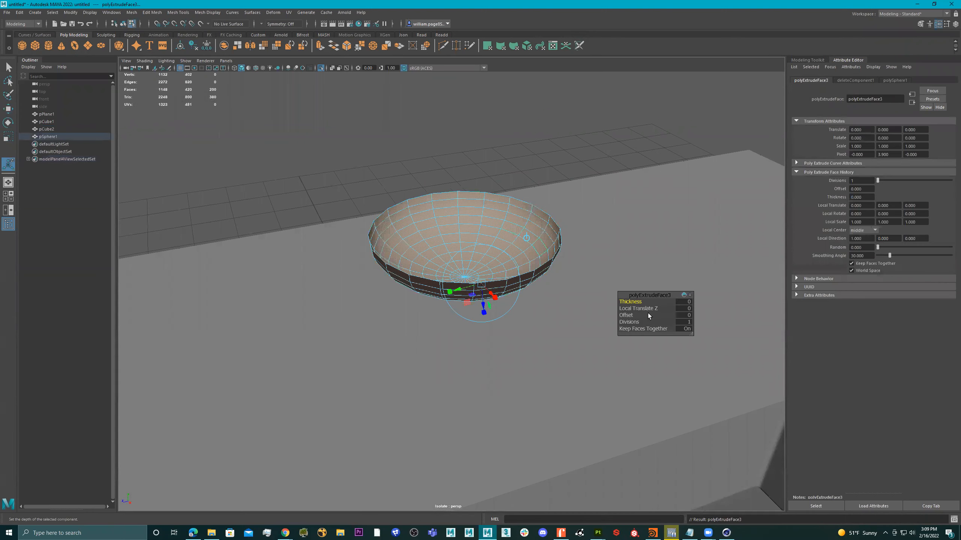
{"action": "left_click_drag", "start_coordinate": [628, 302], "coordinate": [633, 302]}
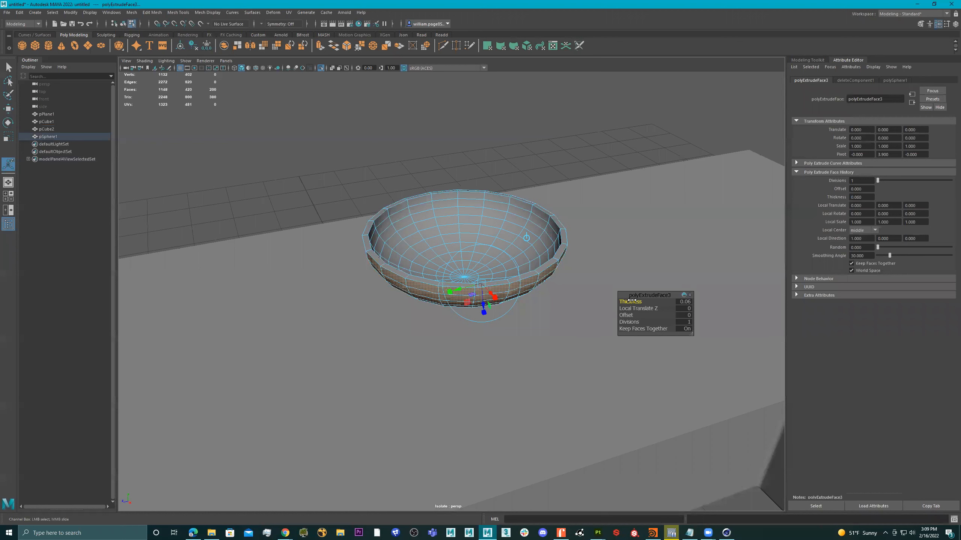
{"action": "right_click_drag", "start_coordinate": [511, 219], "coordinate": [643, 115]}
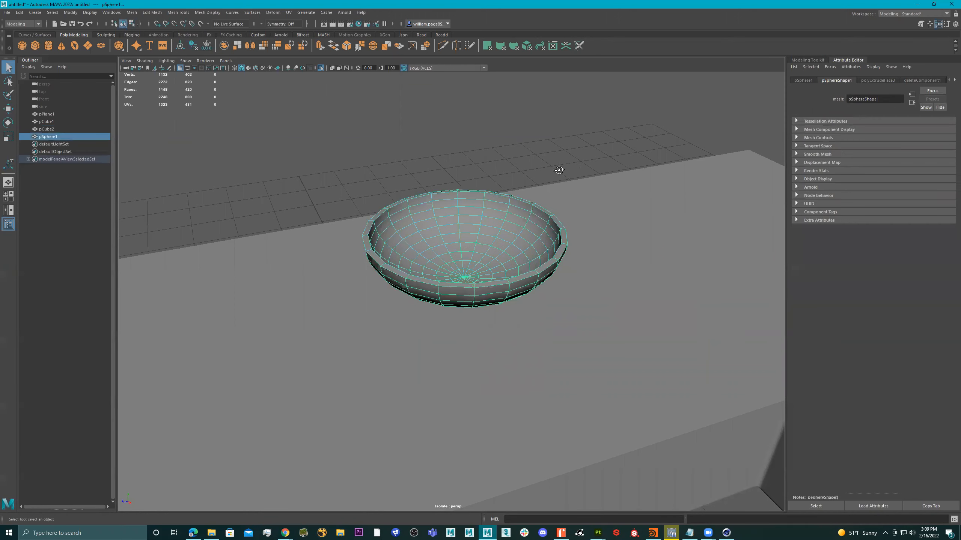
Step: Frame the bowl and compare it with smooth mesh preview on and off
{"action": "key", "text": "f"}
{"action": "key", "text": "3"}
{"action": "left_click_drag", "start_coordinate": [495, 228], "coordinate": [491, 204], "text": "alt"}
{"action": "key", "text": "1"}
{"action": "key", "text": "3"}
{"action": "key", "text": "1"}
{"action": "key", "text": "3"}
{"action": "left_click_drag", "start_coordinate": [489, 228], "coordinate": [468, 237], "text": "alt"}
{"action": "key", "text": "1"}
{"action": "right_click_drag", "start_coordinate": [469, 237], "coordinate": [457, 240], "text": "alt"}
{"action": "mouse_move", "coordinate": [493, 231]}
{"action": "right_mouse_down"}
{"action": "mouse_move", "coordinate": [534, 185]}
{"action": "mouse_move", "coordinate": [480, 225]}
{"action": "right_mouse_up"}
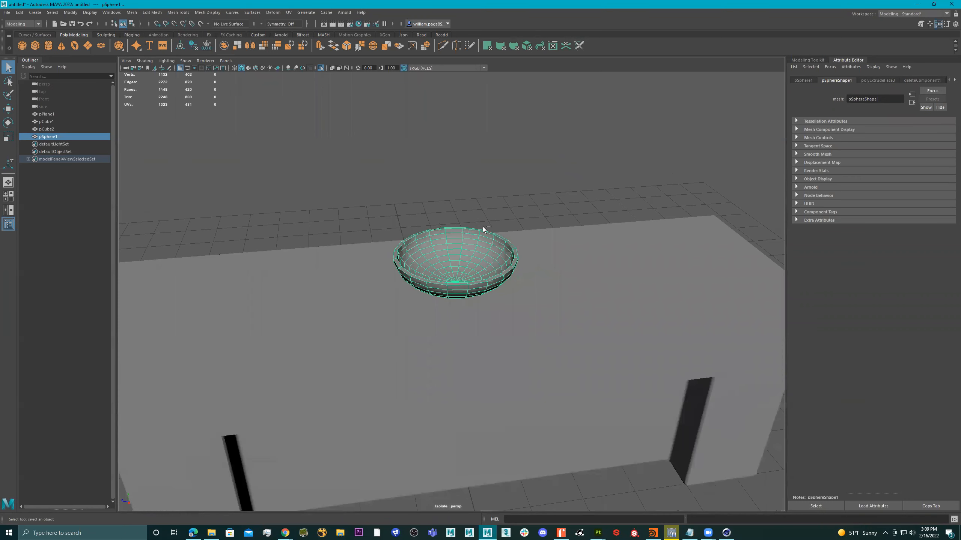
Step: Duplicate the bowl and slide the copy to the right of the original
{"action": "key", "text": "ctrl+d"}
{"action": "key", "text": "w"}
{"action": "left_click_drag", "start_coordinate": [419, 261], "coordinate": [607, 266]}
{"action": "key", "text": "3"}
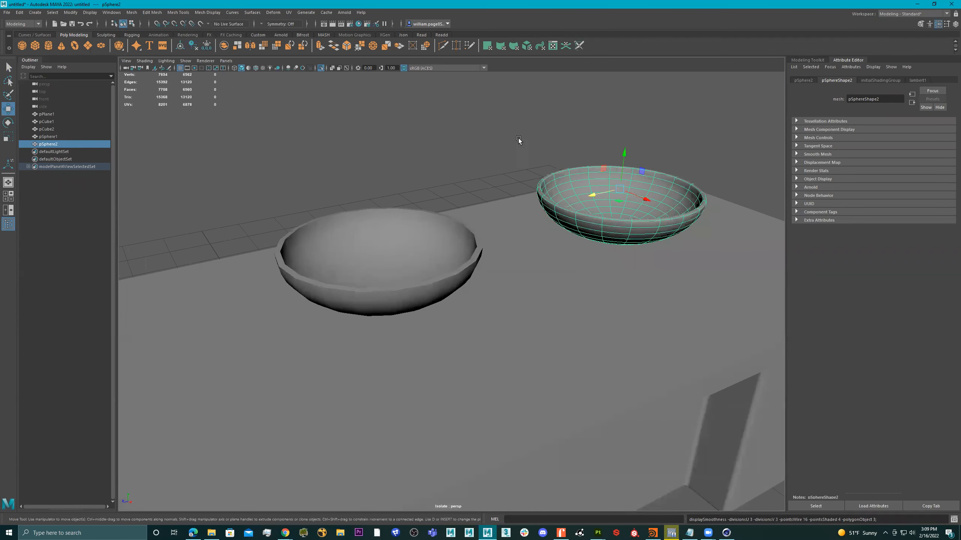
{"action": "left_click", "coordinate": [527, 153]}
{"action": "left_click", "coordinate": [601, 209]}
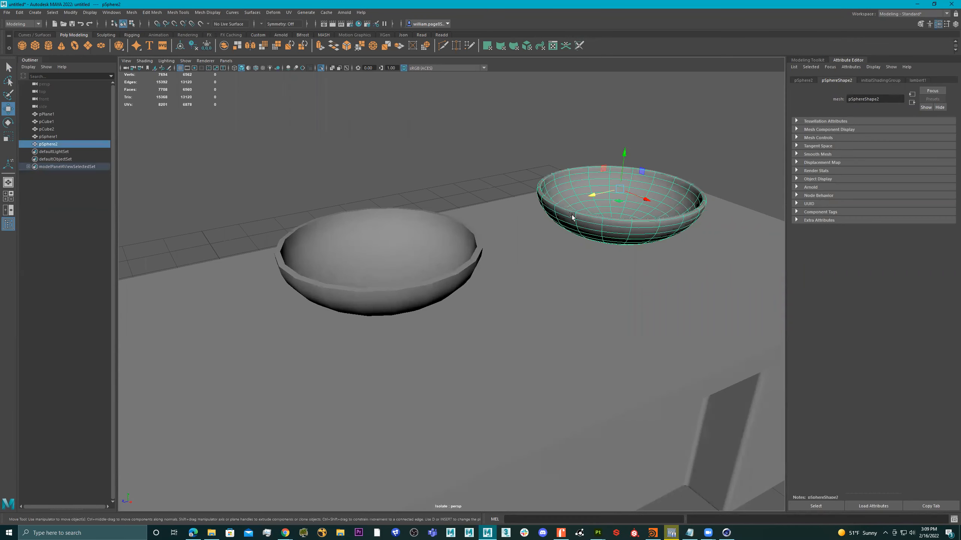
{"action": "left_click", "coordinate": [353, 252]}
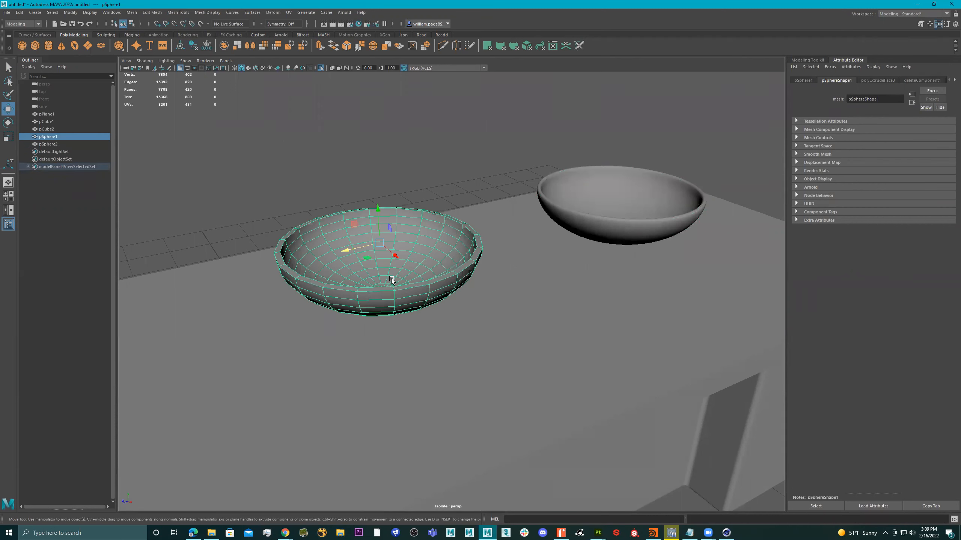
{"action": "left_click", "coordinate": [604, 193]}
Step: View both bowls and leave smooth mesh preview on for the right-hand copy
{"action": "left_click_drag", "start_coordinate": [621, 193], "coordinate": [584, 225], "text": "alt"}
{"action": "key", "text": "1"}
{"action": "right_click_drag", "start_coordinate": [583, 224], "coordinate": [662, 206], "text": "alt"}
{"action": "left_click_drag", "start_coordinate": [662, 205], "coordinate": [546, 237], "text": "alt"}
{"action": "right_click_drag", "start_coordinate": [547, 236], "coordinate": [326, 229], "text": "alt"}
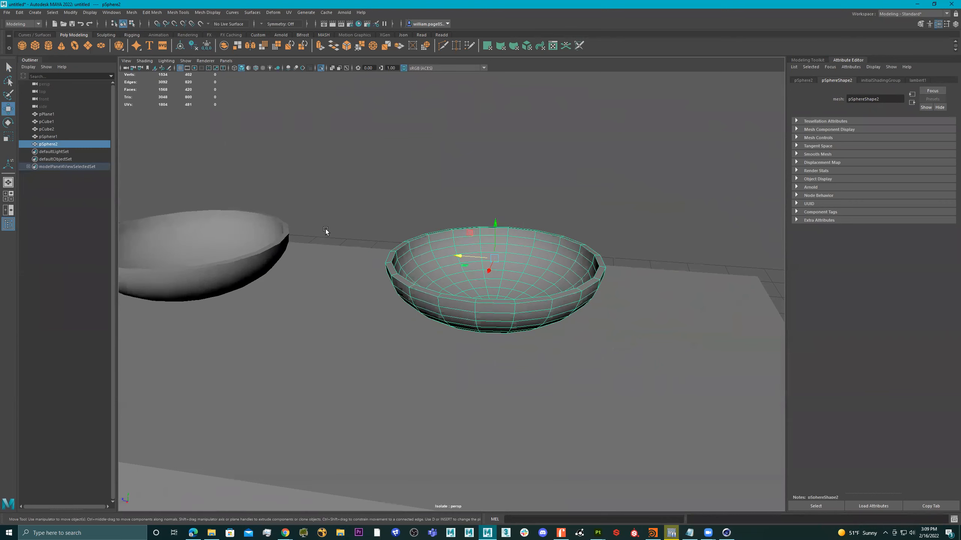
{"action": "left_click", "coordinate": [258, 241]}
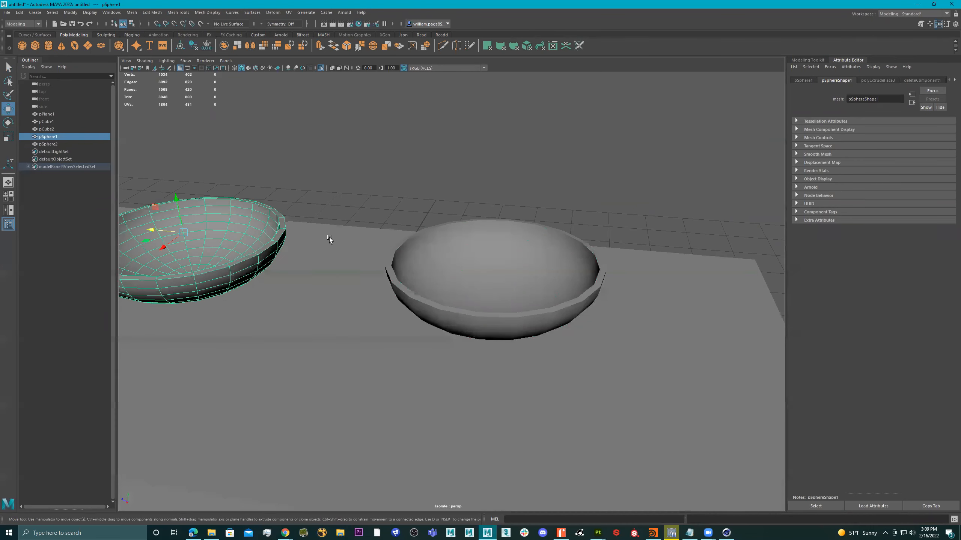
{"action": "left_click", "coordinate": [493, 256]}
{"action": "key", "text": "3"}
{"action": "key", "text": "1"}
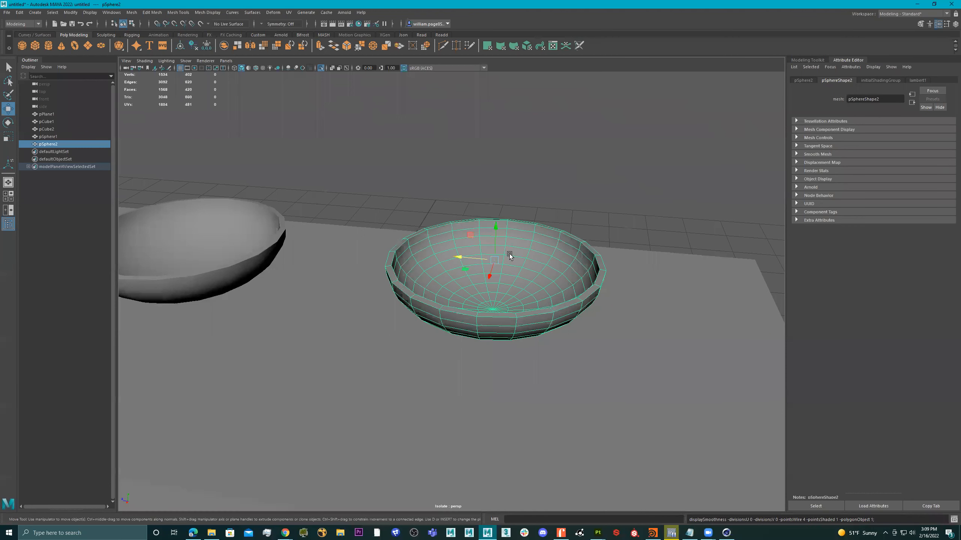
{"action": "key", "text": "3"}
{"action": "scroll", "coordinate": [550, 244], "scroll_direction": "up", "scroll_amount": 3}
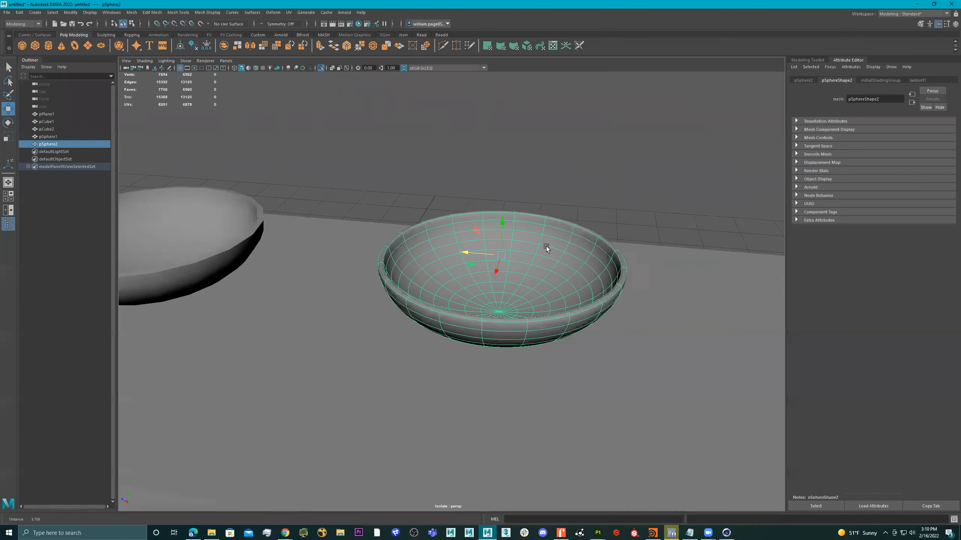
{"action": "right_click", "coordinate": [547, 244], "text": "shift"}
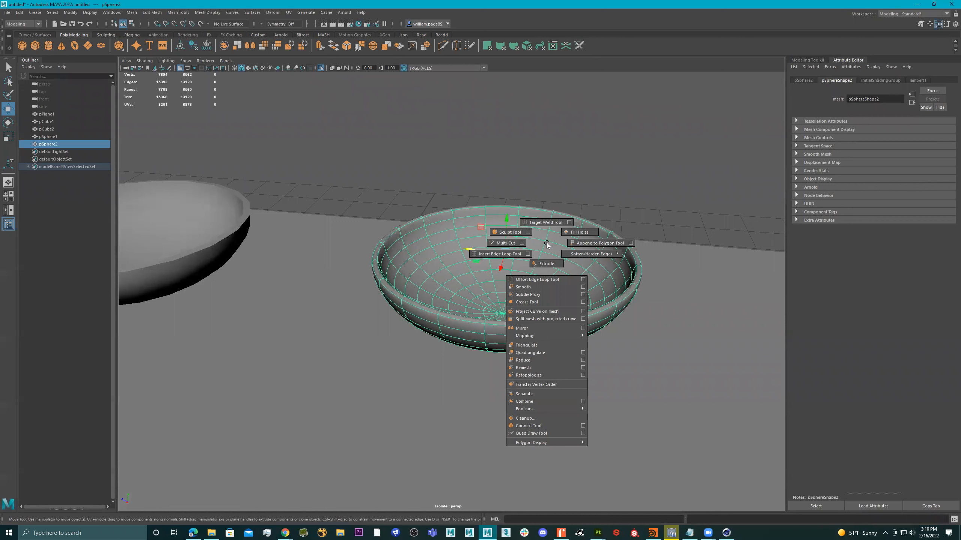
Step: Apply Smooth to the copied bowl pSphere2 and return to object selection
{"action": "right_click_drag", "start_coordinate": [545, 274], "coordinate": [527, 287], "text": "shift"}
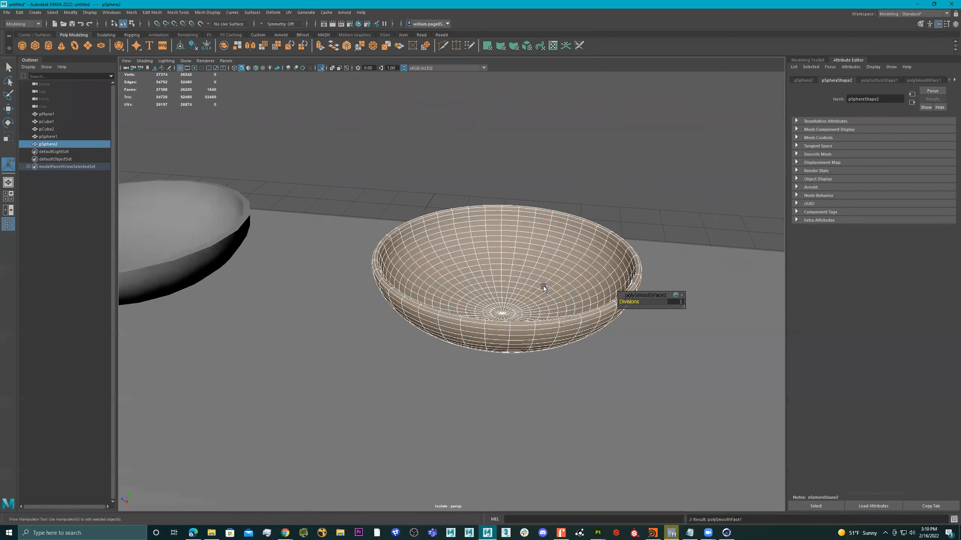
{"action": "left_click_drag", "start_coordinate": [531, 279], "coordinate": [521, 262], "text": "alt"}
{"action": "middle_click_drag", "start_coordinate": [521, 262], "coordinate": [497, 257], "text": "alt"}
{"action": "right_click_drag", "start_coordinate": [496, 256], "coordinate": [640, 182], "text": "alt"}
{"action": "key", "text": "q"}
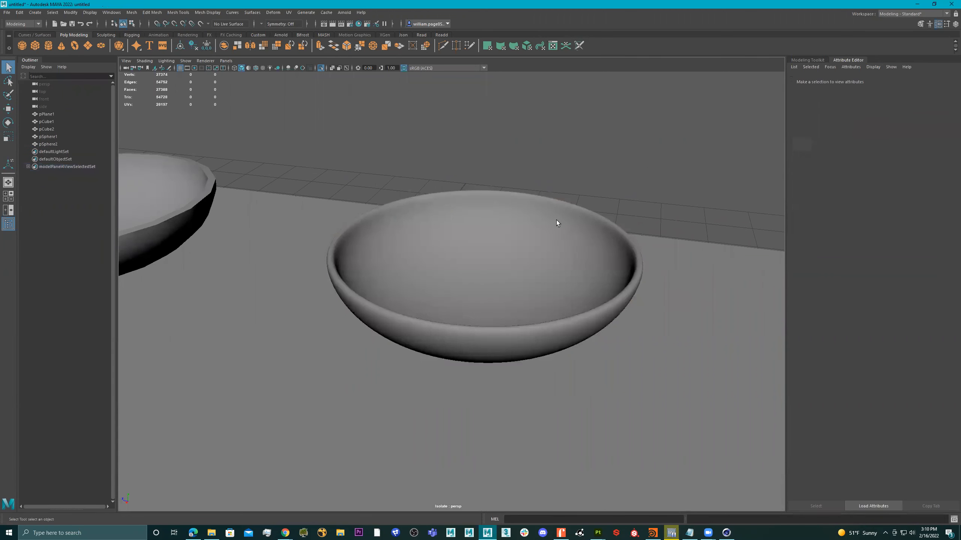
{"action": "left_click", "coordinate": [540, 224]}
Step: Toggle the smooth preview off and on to inspect the smoothed bowl's mesh
{"action": "key", "text": "1"}
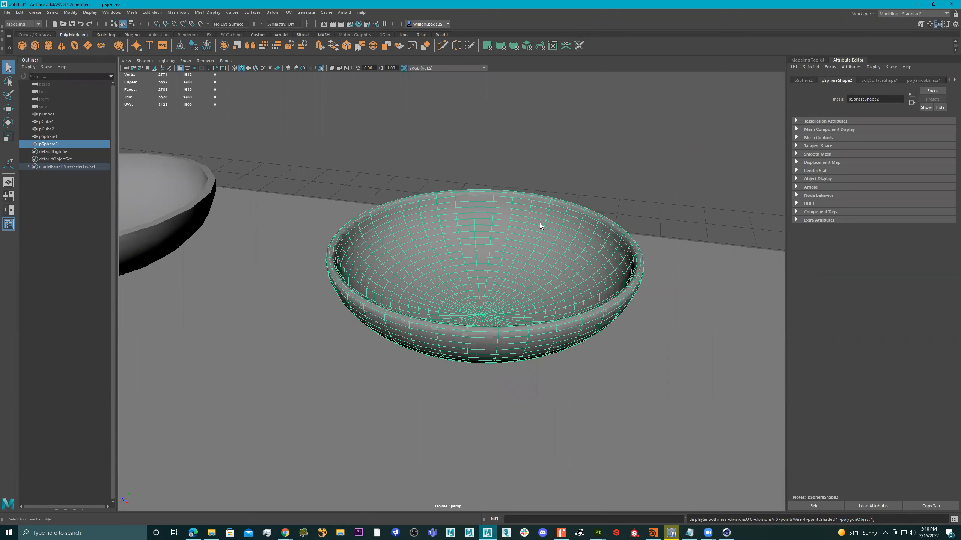
{"action": "right_click_drag", "start_coordinate": [350, 256], "coordinate": [340, 213], "text": "alt"}
{"action": "key", "text": "3"}
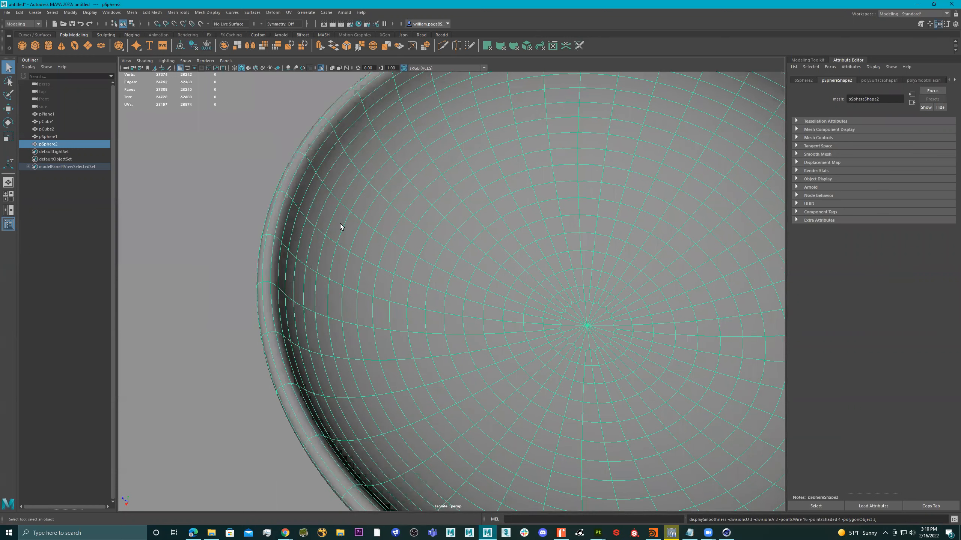
{"action": "key", "text": "1"}
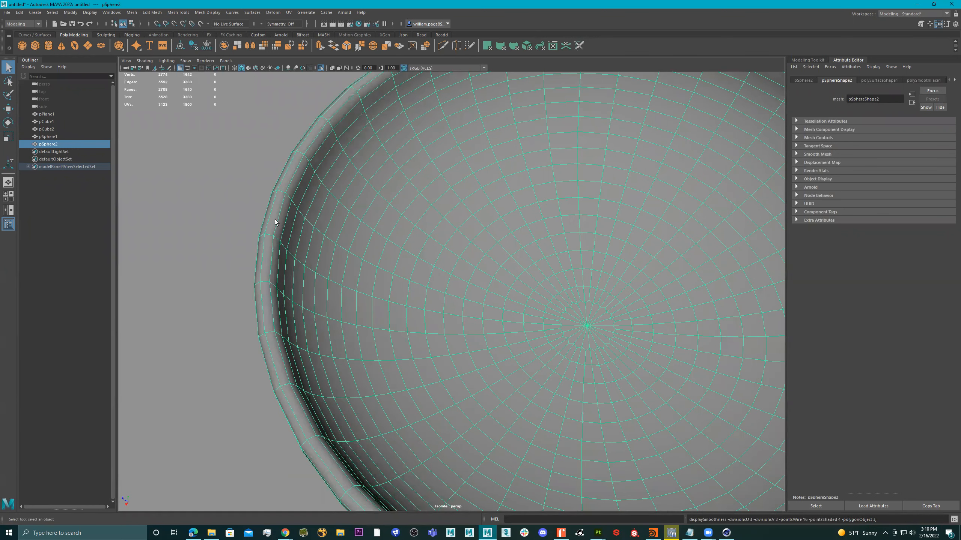
{"action": "key", "text": "3"}
{"action": "right_click_drag", "start_coordinate": [554, 244], "coordinate": [310, 235], "text": "alt"}
{"action": "left_click_drag", "start_coordinate": [499, 291], "coordinate": [543, 242], "text": "alt"}
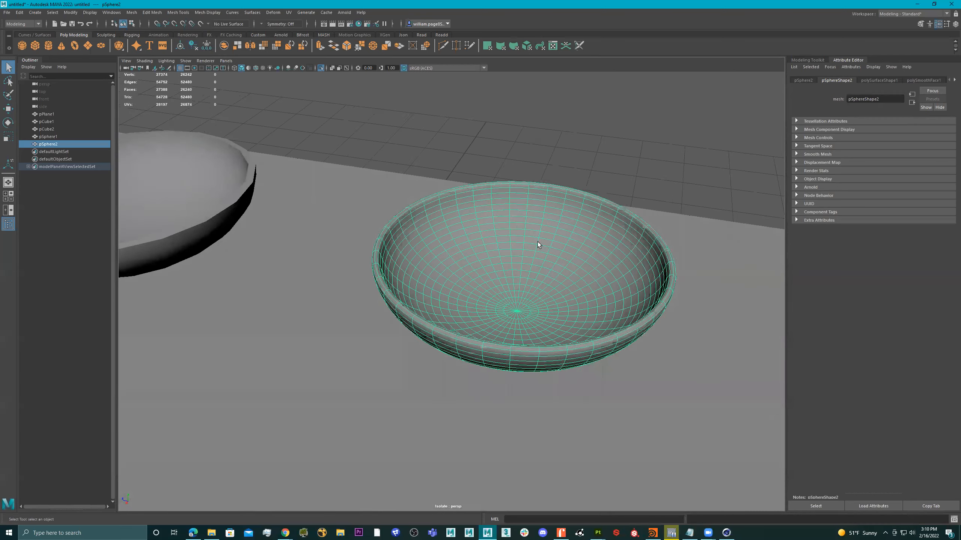
{"action": "right_click_drag", "start_coordinate": [544, 243], "coordinate": [246, 230], "text": "alt"}
Step: Duplicate the original bowl pSphere1 and slide the copy along the counter
{"action": "left_click", "coordinate": [247, 229]}
{"action": "right_click_drag", "start_coordinate": [354, 199], "coordinate": [462, 224], "text": "alt"}
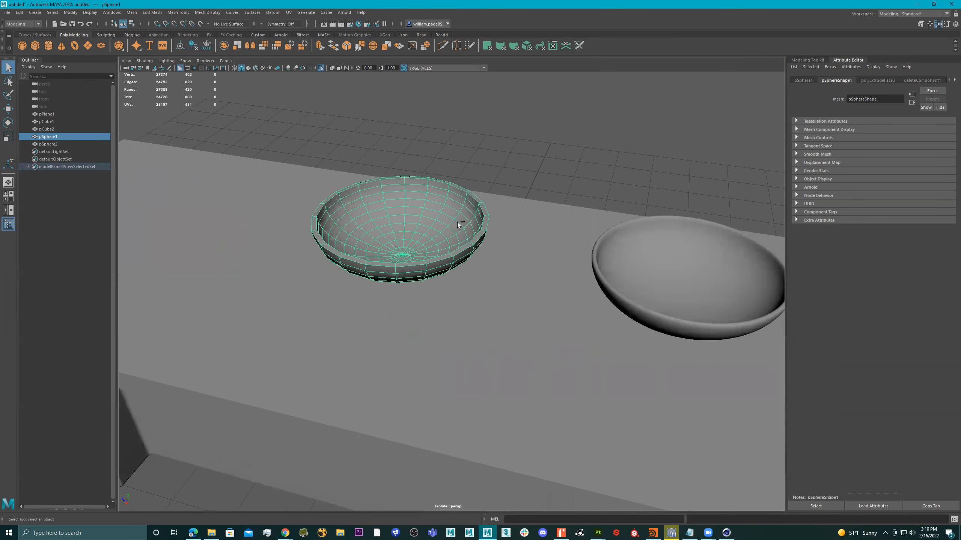
{"action": "key", "text": "ctrl+d"}
{"action": "key", "text": "w"}
{"action": "left_click_drag", "start_coordinate": [374, 211], "coordinate": [220, 185]}
{"action": "middle_click_drag", "start_coordinate": [253, 187], "coordinate": [322, 192], "text": "alt"}
{"action": "left_click_drag", "start_coordinate": [283, 187], "coordinate": [252, 181]}
Step: Smooth the third bowl pSphere3 with Divisions raised from 1 to 2
{"action": "key", "text": "3"}
{"action": "right_click_drag", "start_coordinate": [294, 181], "coordinate": [283, 228], "text": "shift"}
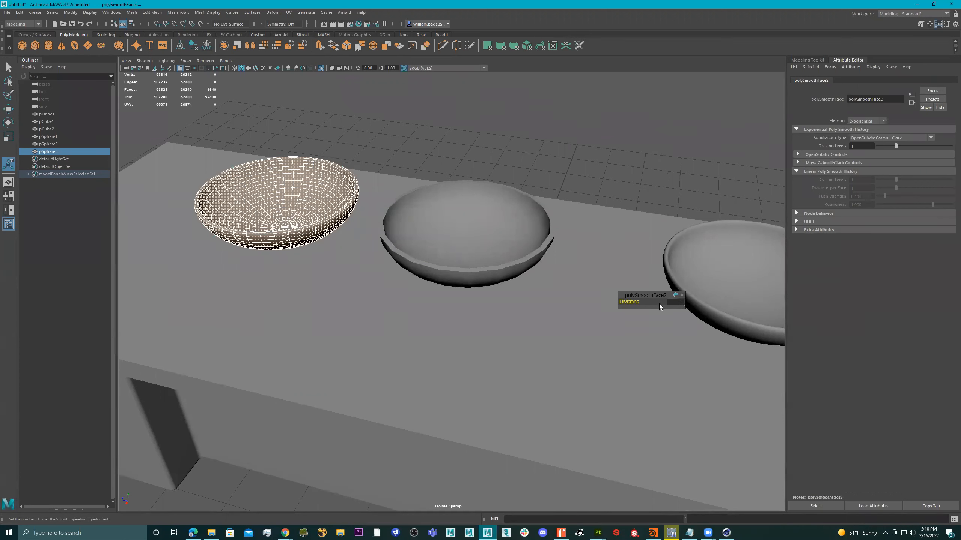
{"action": "left_click_drag", "start_coordinate": [629, 302], "coordinate": [634, 302]}
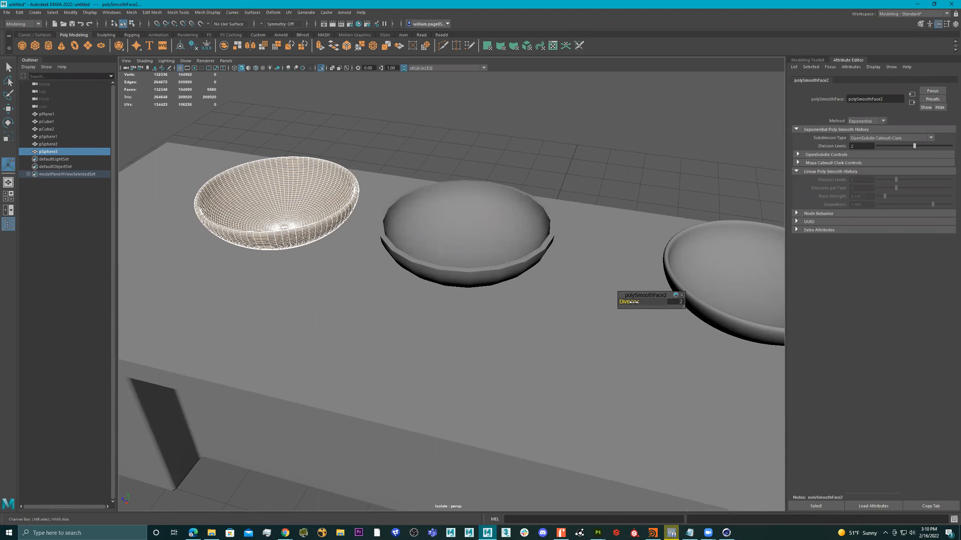
Step: Orbit around the three bowls to compare them, then reselect the third bowl
{"action": "left_click_drag", "start_coordinate": [297, 185], "coordinate": [385, 194], "text": "alt"}
{"action": "right_click_drag", "start_coordinate": [386, 194], "coordinate": [491, 78]}
{"action": "left_click_drag", "start_coordinate": [447, 118], "coordinate": [458, 184], "text": "alt"}
{"action": "left_click", "coordinate": [508, 208]}
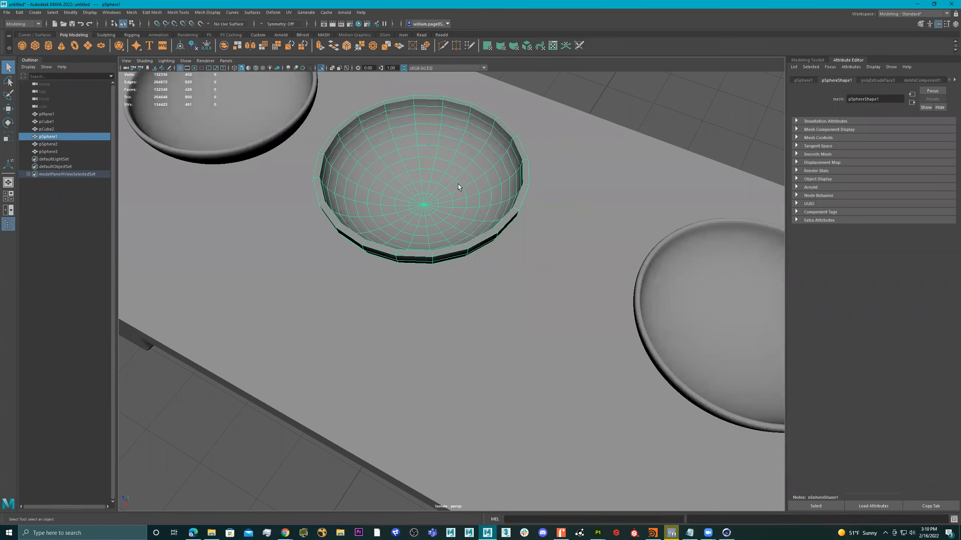
{"action": "middle_click_drag", "start_coordinate": [610, 210], "coordinate": [467, 171], "text": "alt"}
{"action": "left_click_drag", "start_coordinate": [525, 221], "coordinate": [519, 220]}
{"action": "right_click_drag", "start_coordinate": [519, 219], "coordinate": [608, 209], "text": "alt"}
{"action": "left_click_drag", "start_coordinate": [608, 209], "coordinate": [529, 201], "text": "alt"}
{"action": "middle_click_drag", "start_coordinate": [288, 194], "coordinate": [480, 195], "text": "alt"}
{"action": "middle_click_drag", "start_coordinate": [234, 197], "coordinate": [456, 209], "text": "alt"}
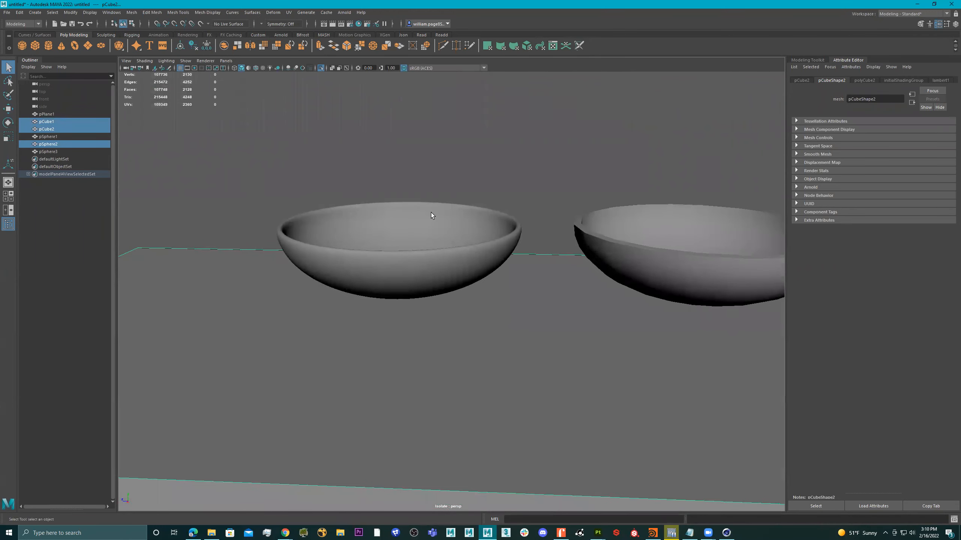
{"action": "left_click", "coordinate": [421, 212]}
Step: Turn off the third bowl's smooth preview and inspect it from above and the side
{"action": "left_click_drag", "start_coordinate": [420, 212], "coordinate": [423, 217], "text": "alt"}
{"action": "key", "text": "1"}
{"action": "left_click", "coordinate": [372, 143]}
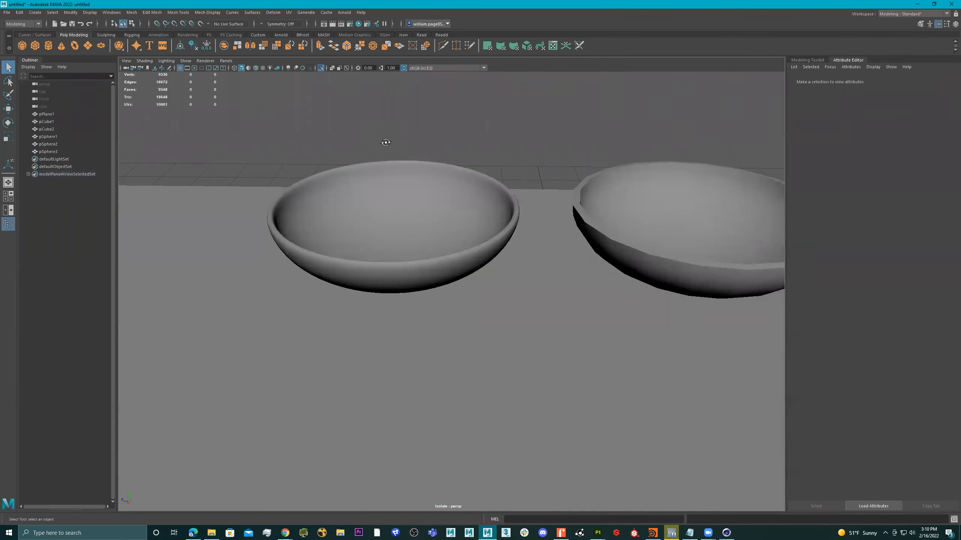
{"action": "left_click_drag", "start_coordinate": [386, 142], "coordinate": [373, 170], "text": "alt"}
{"action": "right_click_drag", "start_coordinate": [283, 169], "coordinate": [370, 235], "text": "alt"}
{"action": "left_click", "coordinate": [370, 237]}
{"action": "left_click_drag", "start_coordinate": [381, 201], "coordinate": [398, 217], "text": "alt"}
{"action": "right_click_drag", "start_coordinate": [398, 217], "coordinate": [345, 252], "text": "alt"}
{"action": "left_click_drag", "start_coordinate": [378, 235], "coordinate": [527, 147], "text": "alt"}
{"action": "right_click_drag", "start_coordinate": [527, 151], "coordinate": [470, 238], "text": "alt"}
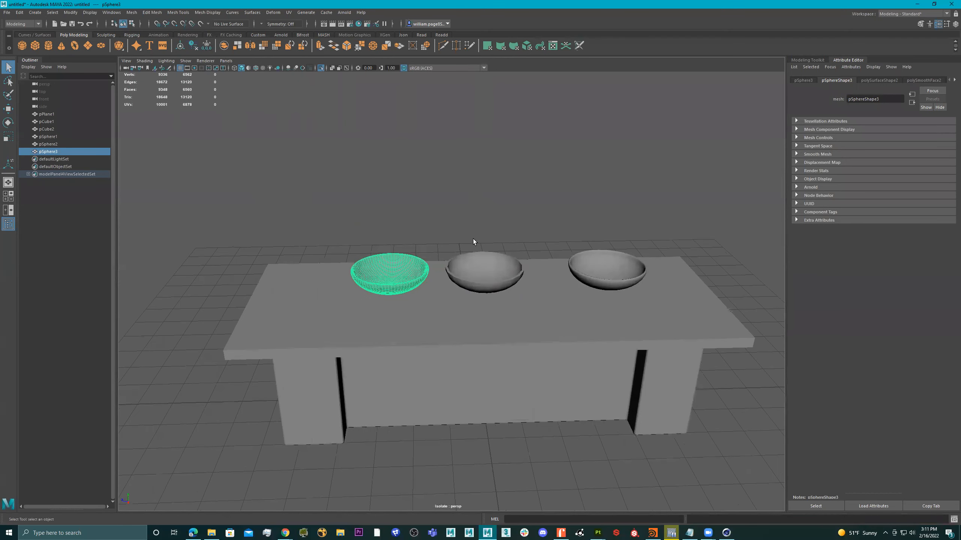
Step: Select and compare the left, right and middle bowls from several angles around the table
{"action": "left_click", "coordinate": [483, 223]}
{"action": "left_click_drag", "start_coordinate": [483, 222], "coordinate": [477, 242], "text": "alt"}
{"action": "left_click", "coordinate": [381, 271]}
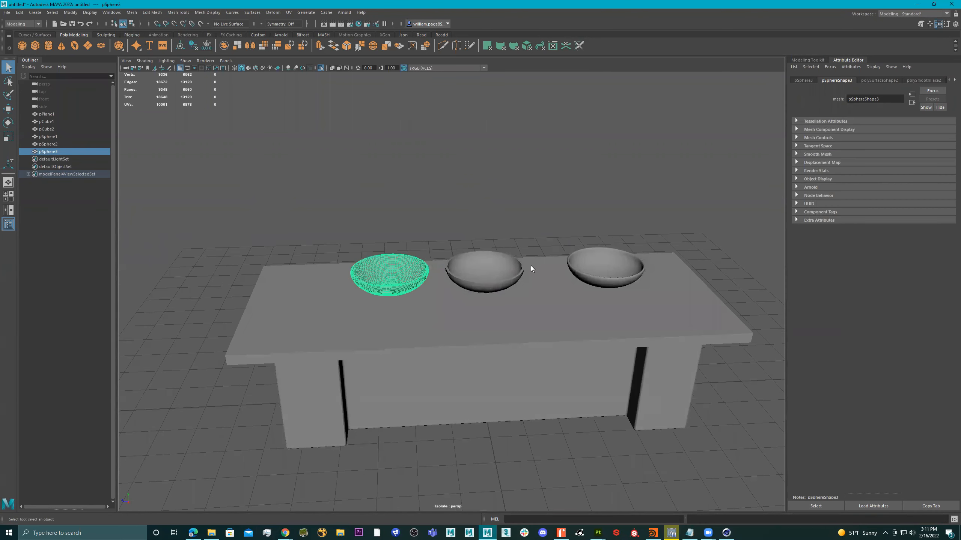
{"action": "left_click", "coordinate": [598, 267]}
{"action": "left_click", "coordinate": [666, 206]}
{"action": "right_click_drag", "start_coordinate": [674, 209], "coordinate": [418, 232], "text": "alt"}
{"action": "left_click_drag", "start_coordinate": [418, 232], "coordinate": [487, 283], "text": "alt"}
{"action": "left_click", "coordinate": [459, 290]}
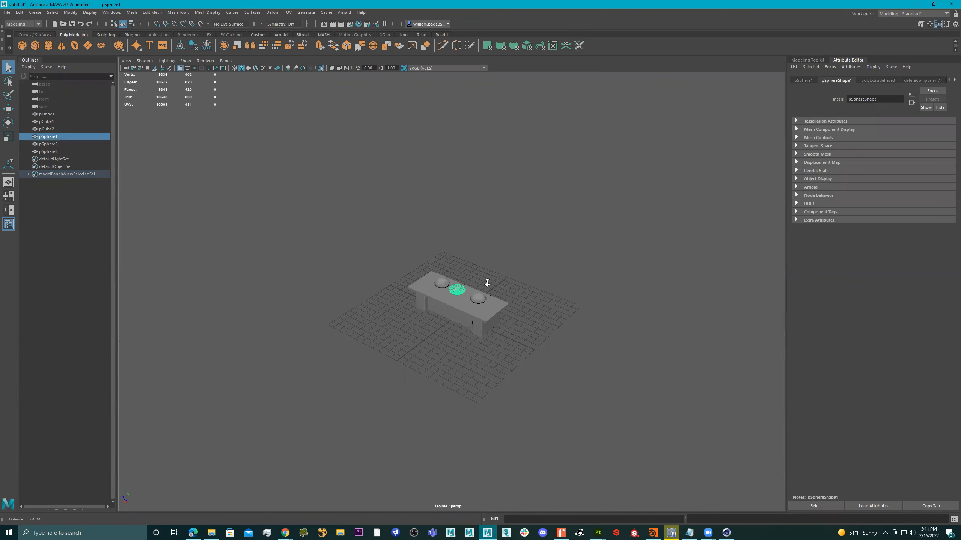
{"action": "left_click", "coordinate": [527, 272]}
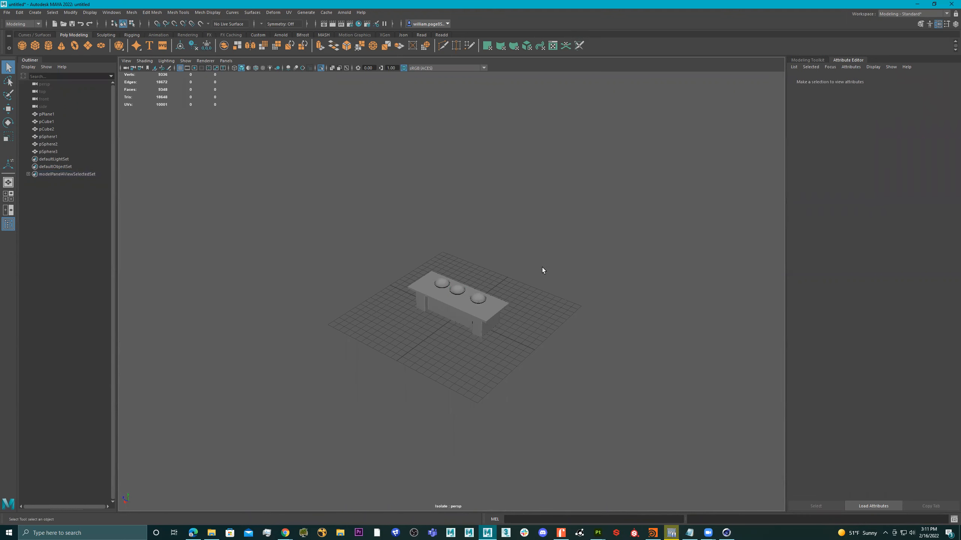
{"action": "right_click_drag", "start_coordinate": [419, 258], "coordinate": [628, 234], "text": "alt"}
{"action": "right_click_drag", "start_coordinate": [287, 231], "coordinate": [624, 227], "text": "alt"}
{"action": "right_click_drag", "start_coordinate": [322, 226], "coordinate": [532, 212], "text": "alt"}
{"action": "left_click_drag", "start_coordinate": [523, 218], "coordinate": [399, 220], "text": "alt"}
Step: Delete the left and middle bowls and slide the remaining smoothed bowl to the counter's centre
{"action": "left_click", "coordinate": [398, 263]}
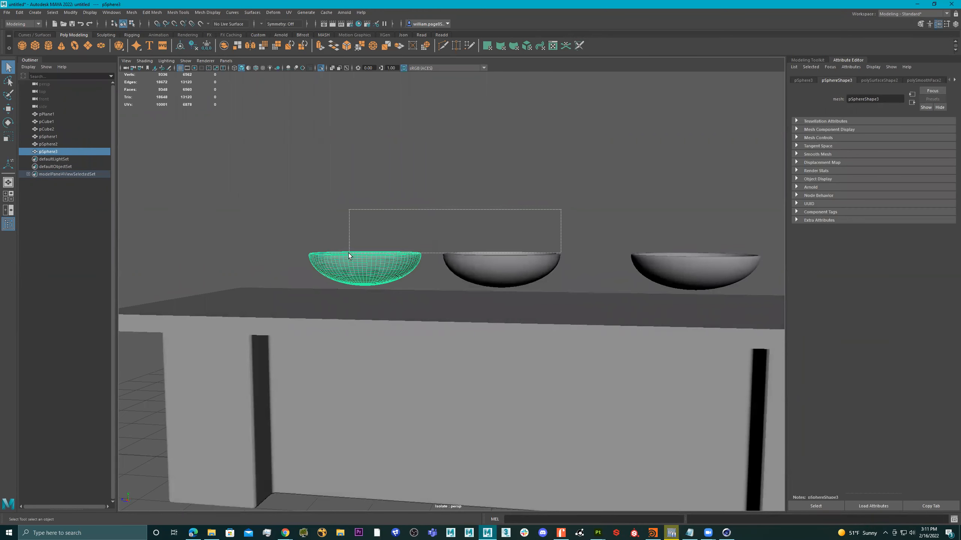
{"action": "left_click_drag", "start_coordinate": [562, 210], "coordinate": [349, 255], "text": "shift"}
{"action": "key", "text": "Delete"}
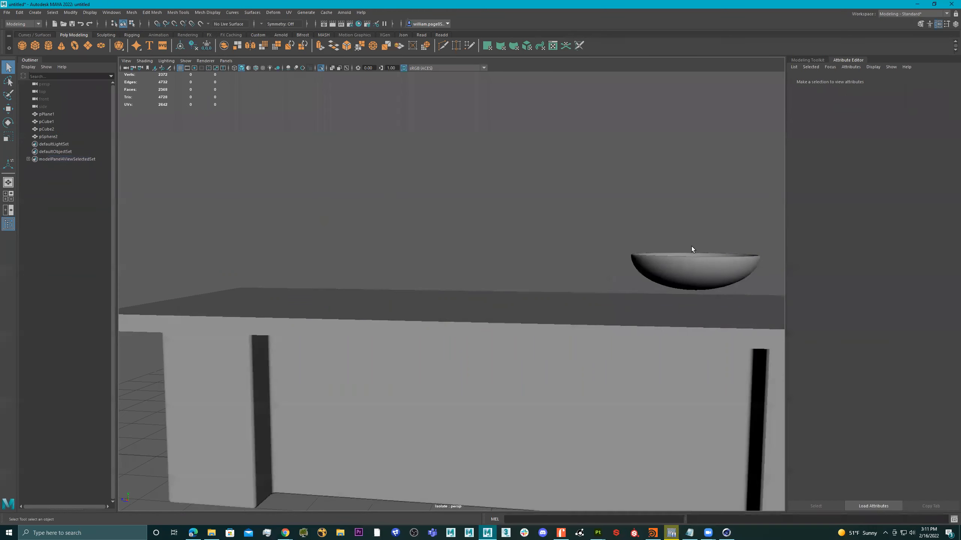
{"action": "left_click", "coordinate": [702, 274]}
{"action": "left_click_drag", "start_coordinate": [668, 257], "coordinate": [464, 264]}
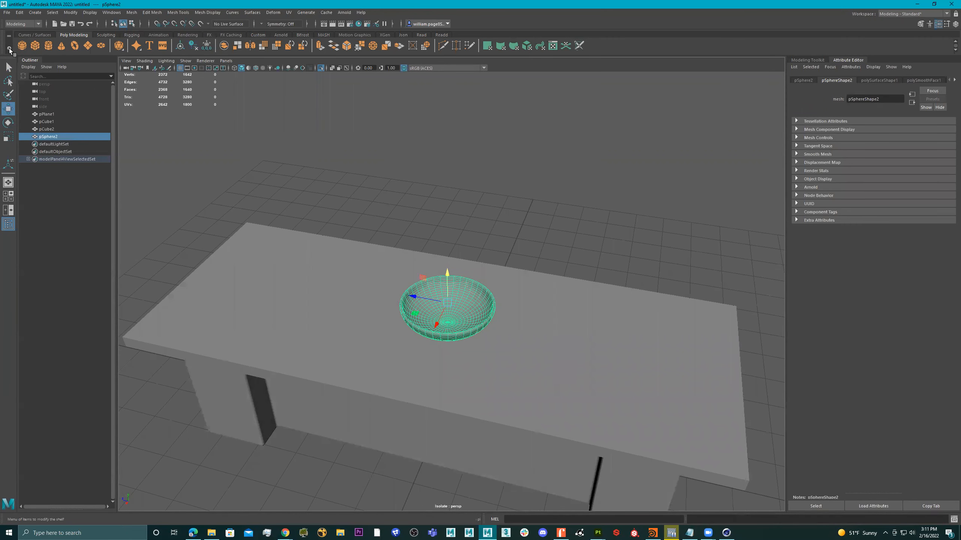
Step: Create a new sphere and raise it above the bowl
{"action": "left_click", "coordinate": [22, 46]}
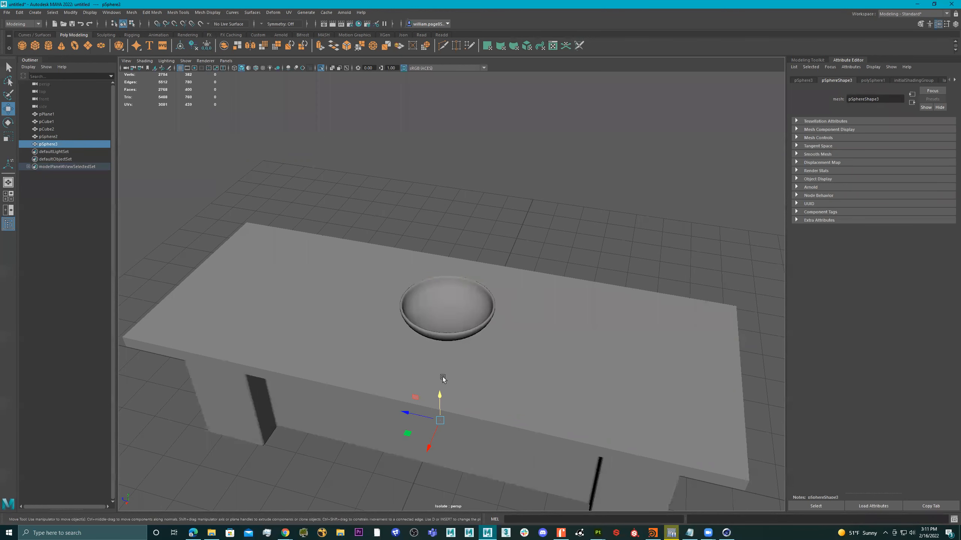
{"action": "left_click_drag", "start_coordinate": [439, 396], "coordinate": [460, 195]}
{"action": "right_click_drag", "start_coordinate": [461, 194], "coordinate": [460, 217]}
{"action": "middle_click_drag", "start_coordinate": [475, 211], "coordinate": [506, 220], "text": "alt"}
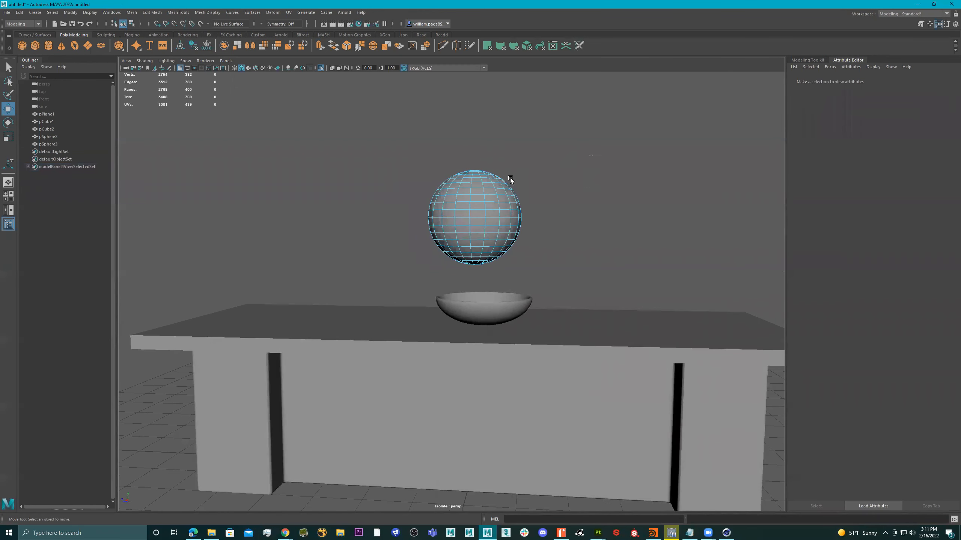
Step: Delete the sphere's upper faces and squash the hemisphere flatter vertically
{"action": "left_click_drag", "start_coordinate": [380, 211], "coordinate": [379, 213]}
{"action": "key", "text": "Delete"}
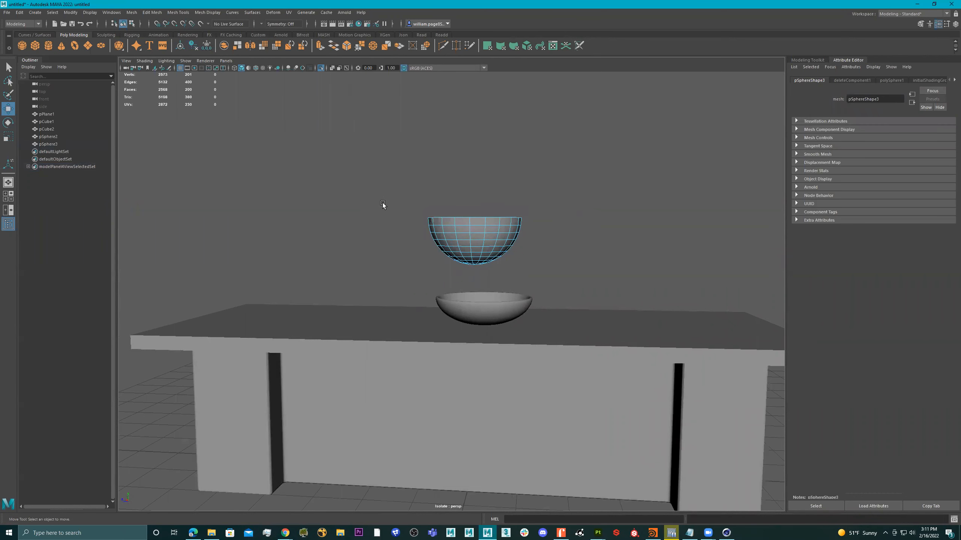
{"action": "right_click_drag", "start_coordinate": [455, 236], "coordinate": [517, 218]}
{"action": "left_click_drag", "start_coordinate": [476, 192], "coordinate": [478, 229]}
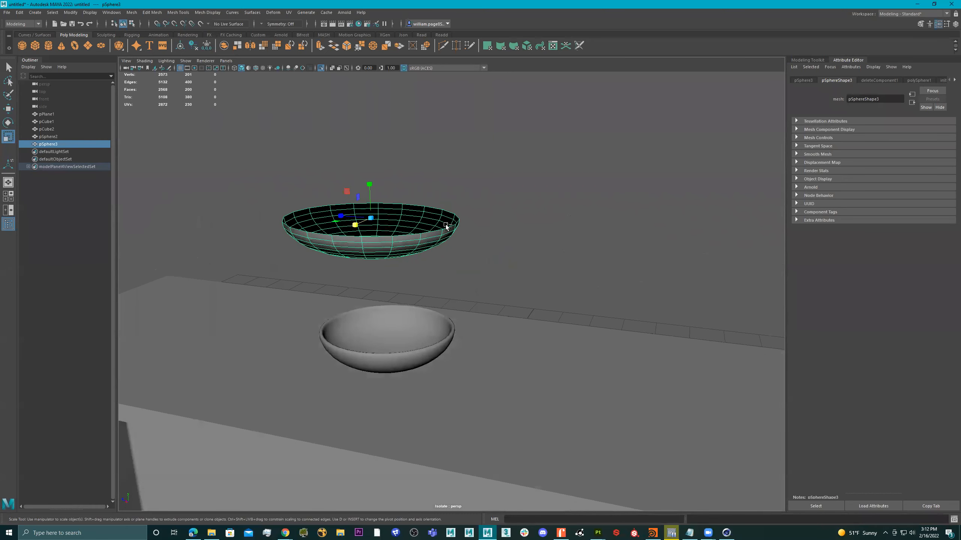
Step: Extrude the dish's faces to give the wall a thickness of 0.090
{"action": "key", "text": "ctrl+e"}
{"action": "left_click_drag", "start_coordinate": [435, 236], "coordinate": [458, 259], "text": "alt"}
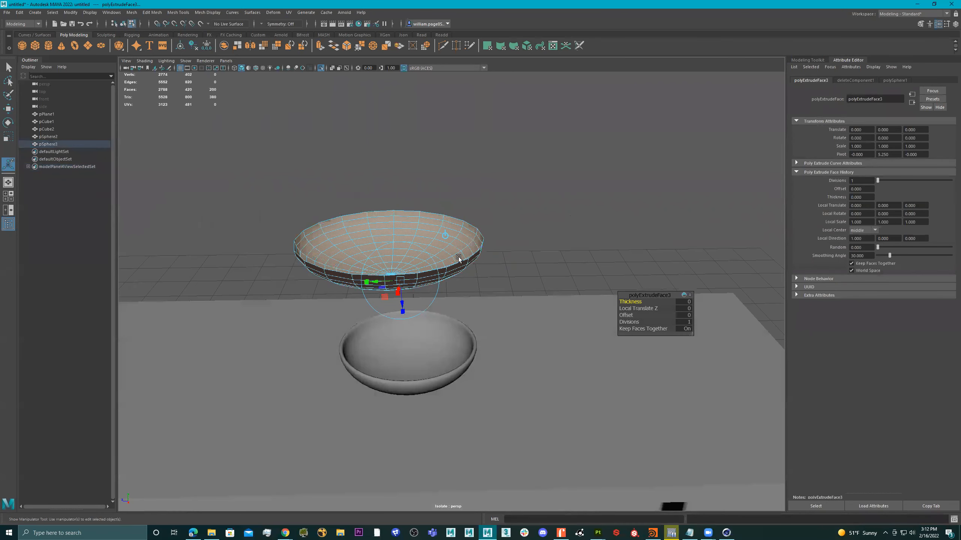
{"action": "left_click_drag", "start_coordinate": [629, 302], "coordinate": [632, 302]}
{"action": "key", "text": "q"}
Step: Extrude a few rim faces and pull them out into a long handle
{"action": "left_click_drag", "start_coordinate": [514, 238], "coordinate": [385, 213], "text": "alt"}
{"action": "right_click_drag", "start_coordinate": [384, 213], "coordinate": [380, 228]}
{"action": "right_click_drag", "start_coordinate": [383, 215], "coordinate": [389, 191], "text": "alt"}
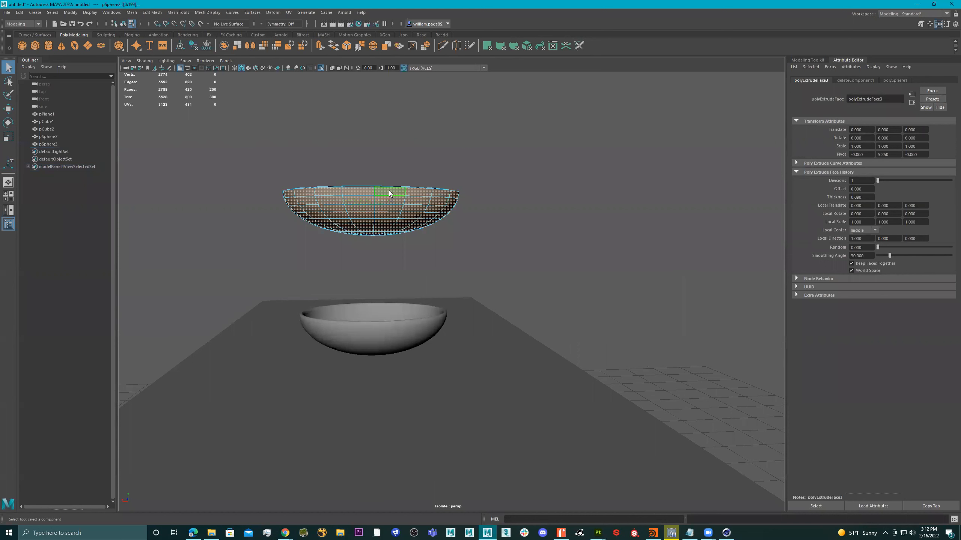
{"action": "left_click", "coordinate": [364, 199]}
{"action": "left_click", "coordinate": [364, 199], "text": "ctrl+shift"}
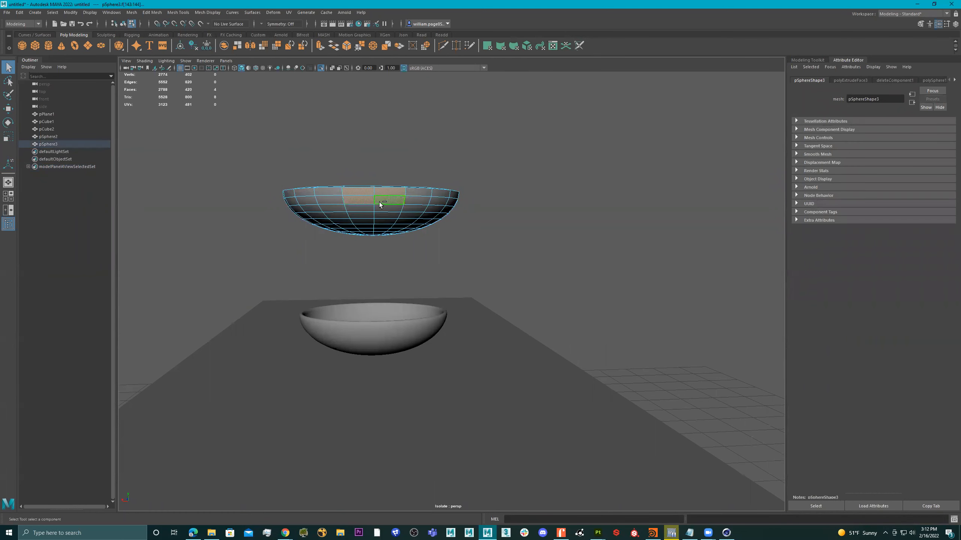
{"action": "left_click", "coordinate": [380, 208], "text": "ctrl+shift"}
{"action": "left_click_drag", "start_coordinate": [374, 208], "coordinate": [454, 226], "text": "alt"}
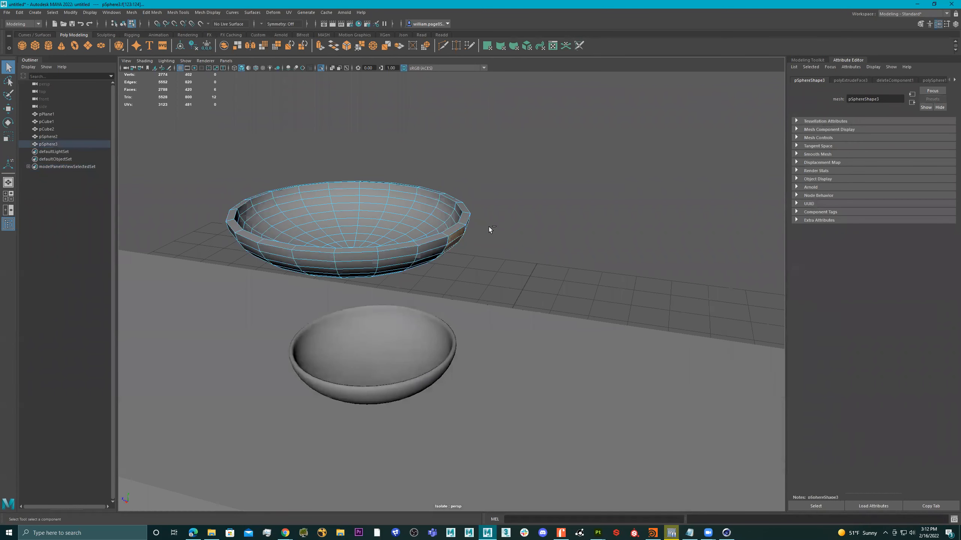
{"action": "key", "text": "ctrl+e"}
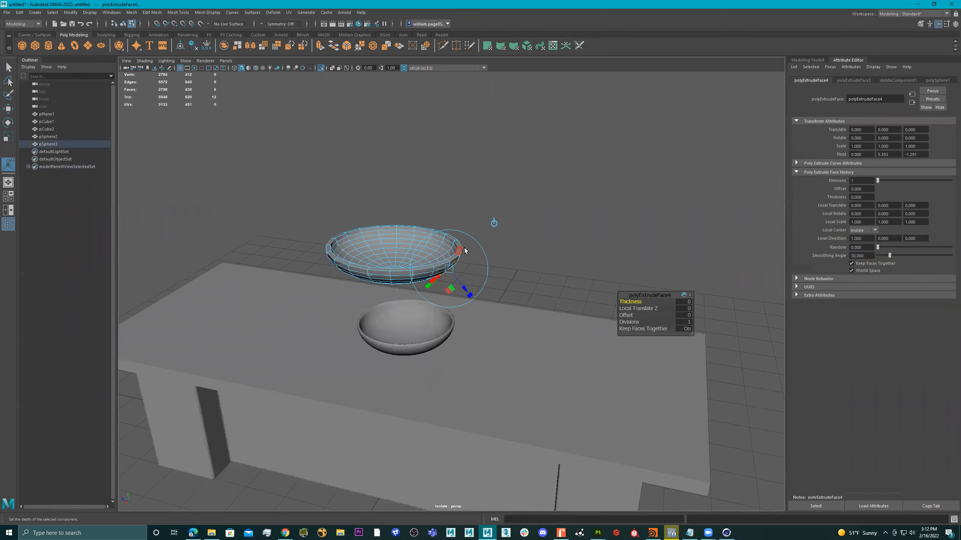
{"action": "key", "text": "w"}
{"action": "middle_click_drag", "start_coordinate": [534, 265], "coordinate": [504, 254], "text": "alt"}
{"action": "left_click_drag", "start_coordinate": [388, 243], "coordinate": [559, 299]}
Step: Scale the handle slightly thinner in height
{"action": "left_click_drag", "start_coordinate": [621, 343], "coordinate": [574, 337], "text": "alt"}
{"action": "left_click_drag", "start_coordinate": [540, 369], "coordinate": [552, 257]}
{"action": "left_click_drag", "start_coordinate": [568, 222], "coordinate": [563, 263]}
Step: Cut an edge loop across the handle and scale the neck vertices narrower near the bowl
{"action": "left_click", "coordinate": [443, 47]}
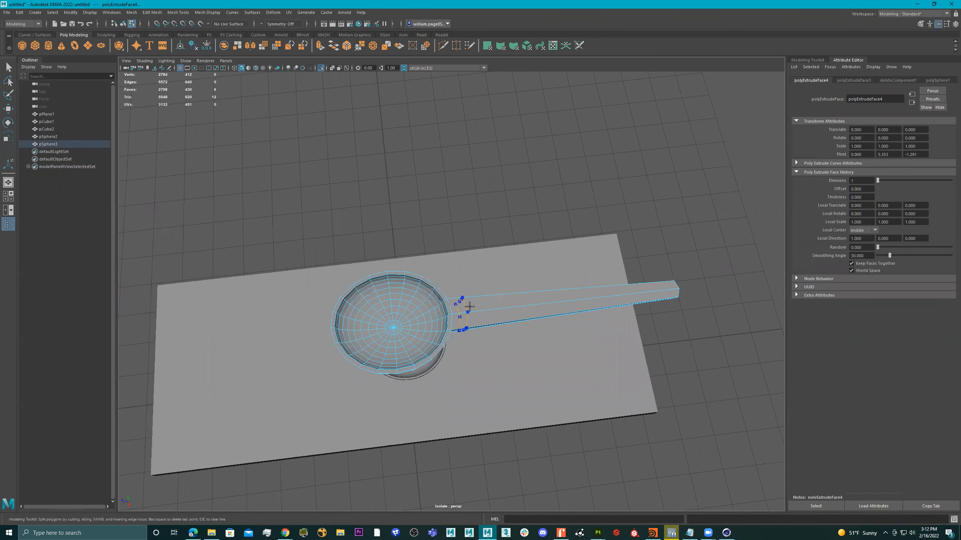
{"action": "left_click", "coordinate": [473, 303], "text": "ctrl"}
{"action": "key", "text": "q"}
{"action": "right_click_drag", "start_coordinate": [490, 314], "coordinate": [489, 288]}
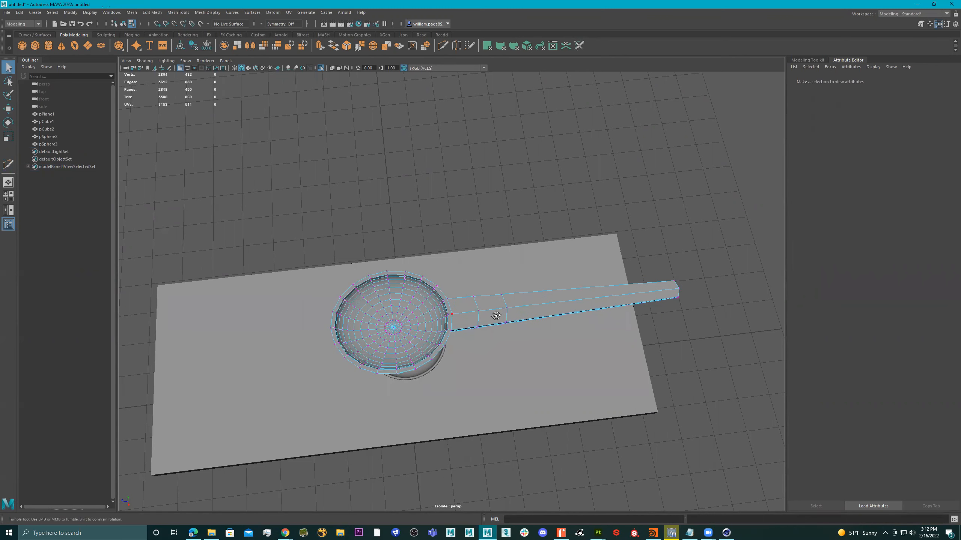
{"action": "left_click_drag", "start_coordinate": [493, 317], "coordinate": [519, 301], "text": "alt"}
{"action": "key", "text": "r"}
{"action": "left_click_drag", "start_coordinate": [456, 358], "coordinate": [478, 349]}
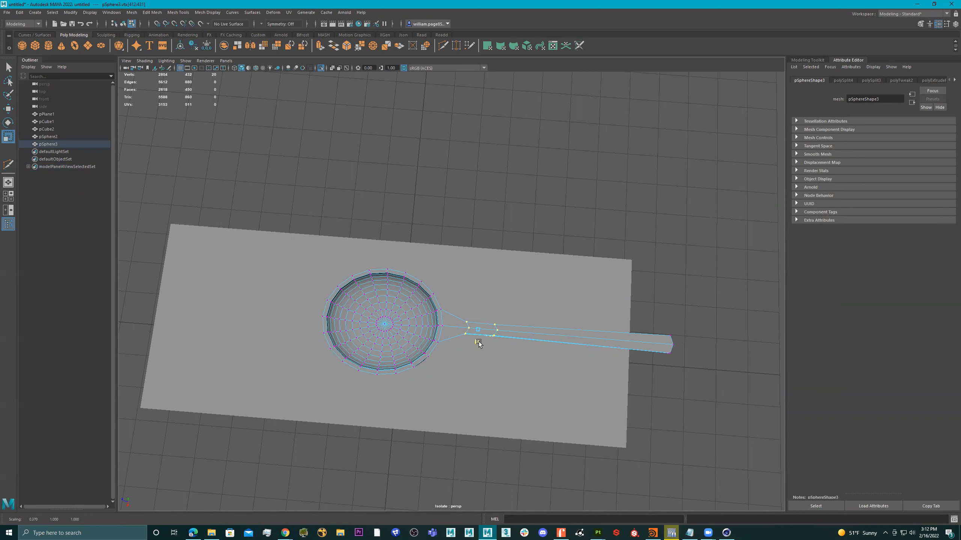
{"action": "left_click_drag", "start_coordinate": [480, 346], "coordinate": [496, 286], "text": "alt"}
Step: Add an edge loop near the handle end and flatten the end vertices vertically
{"action": "key", "text": "y"}
{"action": "left_click", "coordinate": [464, 278], "text": "ctrl"}
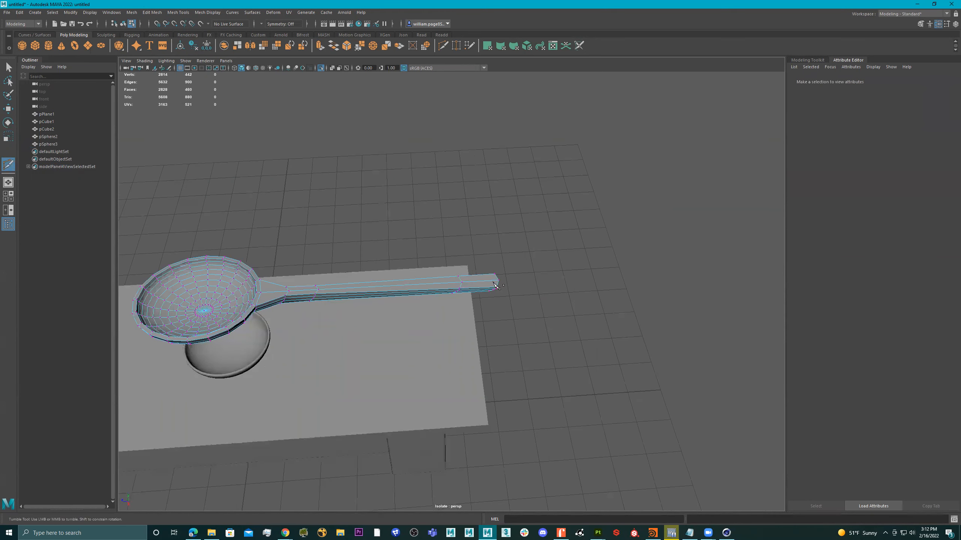
{"action": "left_click_drag", "start_coordinate": [476, 321], "coordinate": [501, 257]}
{"action": "key", "text": "r"}
{"action": "left_click_drag", "start_coordinate": [485, 196], "coordinate": [471, 211]}
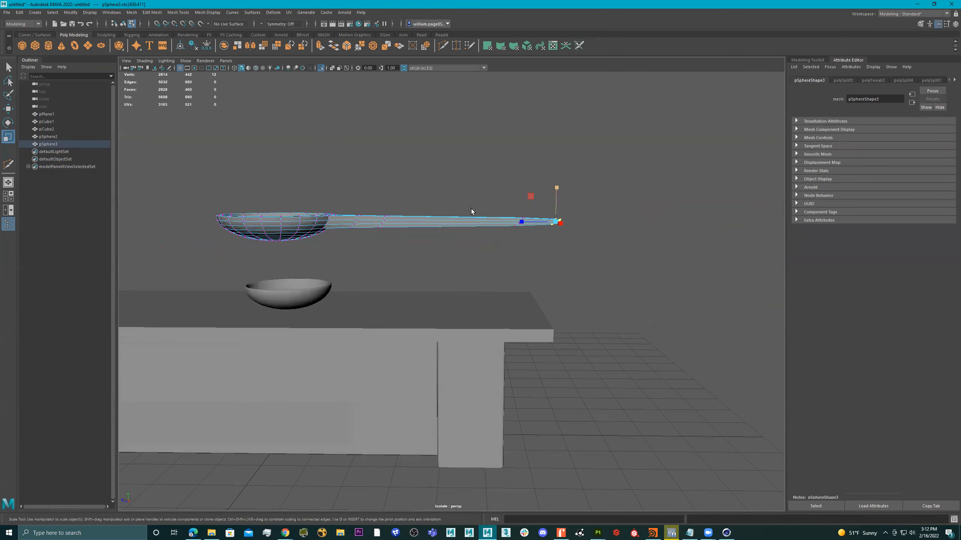
Step: Shift a row of handle vertices vertically, then return to whole-object selection
{"action": "left_click_drag", "start_coordinate": [357, 255], "coordinate": [357, 256]}
{"action": "left_click_drag", "start_coordinate": [366, 254], "coordinate": [401, 247], "text": "alt"}
{"action": "left_click_drag", "start_coordinate": [445, 182], "coordinate": [369, 189]}
{"action": "key", "text": "w"}
{"action": "left_click_drag", "start_coordinate": [370, 202], "coordinate": [392, 220], "text": "alt"}
{"action": "right_click_drag", "start_coordinate": [332, 267], "coordinate": [458, 168]}
{"action": "left_click_drag", "start_coordinate": [457, 169], "coordinate": [410, 239], "text": "alt"}
Step: Smooth the spoon's geometry with Mesh > Smooth and turn off its smooth preview
{"action": "key", "text": "3"}
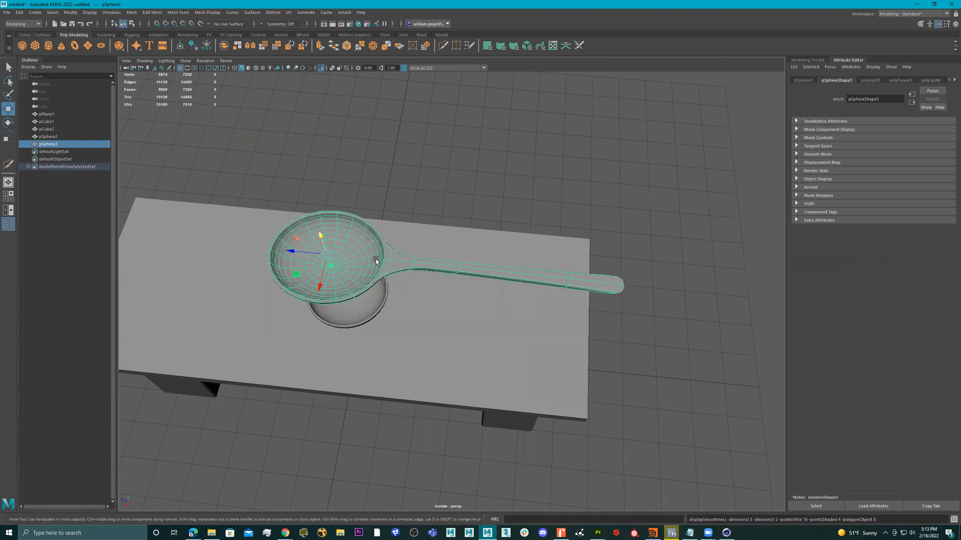
{"action": "right_click", "coordinate": [368, 244]}
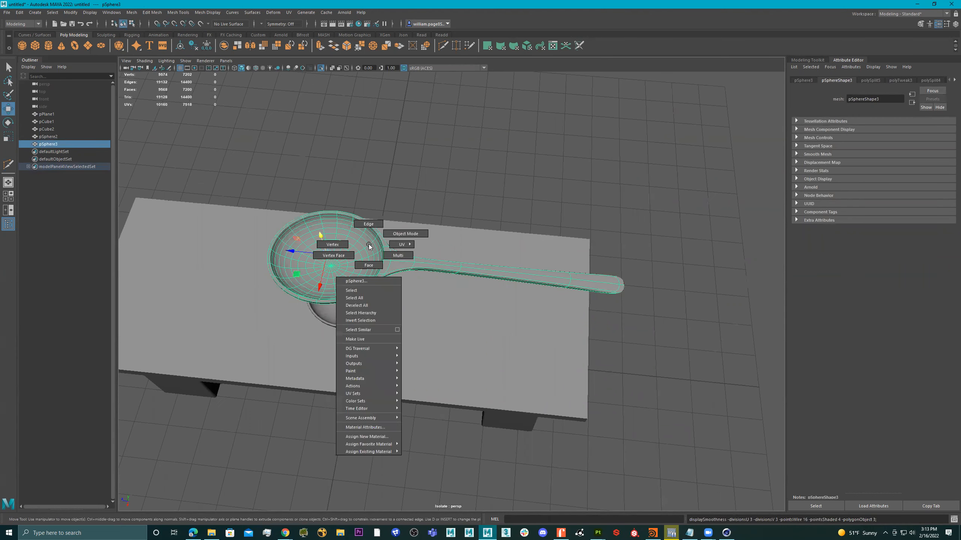
{"action": "left_click", "coordinate": [431, 232]}
{"action": "mouse_move", "coordinate": [431, 232]}
{"action": "left_mouse_down", "text": "alt"}
{"action": "mouse_move", "coordinate": [431, 202]}
{"action": "mouse_move", "coordinate": [445, 204]}
{"action": "mouse_move", "coordinate": [375, 259]}
{"action": "mouse_move", "coordinate": [406, 234]}
{"action": "mouse_move", "coordinate": [389, 238]}
{"action": "mouse_move", "coordinate": [461, 236]}
{"action": "mouse_move", "coordinate": [413, 261]}
{"action": "mouse_move", "coordinate": [444, 255]}
{"action": "mouse_move", "coordinate": [436, 245]}
{"action": "left_mouse_up", "text": "alt"}
{"action": "left_click", "coordinate": [372, 260]}
{"action": "right_click", "coordinate": [414, 230], "text": "shift"}
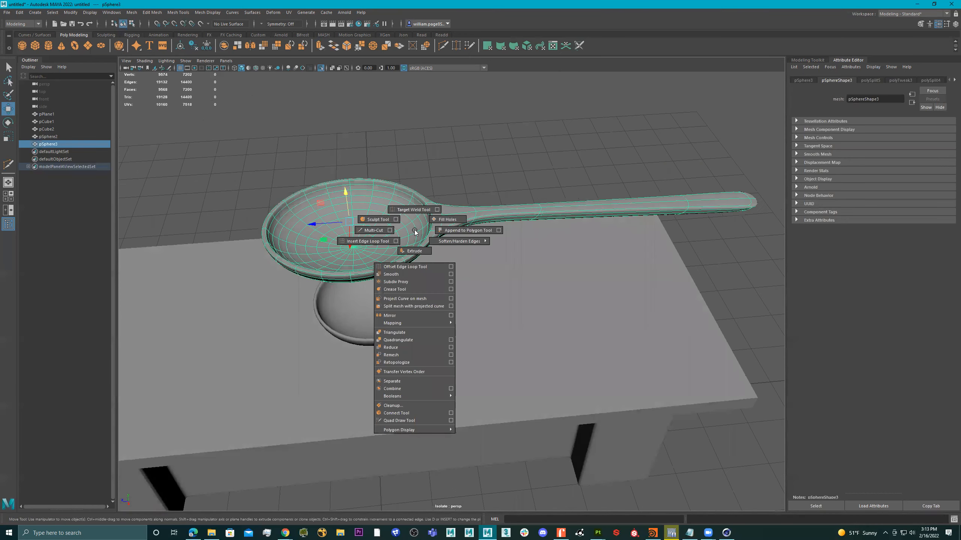
{"action": "left_click", "coordinate": [410, 273]}
{"action": "left_click_drag", "start_coordinate": [419, 254], "coordinate": [429, 251], "text": "alt"}
{"action": "key", "text": "q"}
{"action": "right_click_drag", "start_coordinate": [418, 231], "coordinate": [517, 148]}
{"action": "key", "text": "1"}
Step: Shrink the spoon uniformly and bring it down toward the bowl
{"action": "left_click", "coordinate": [517, 148]}
{"action": "left_click_drag", "start_coordinate": [538, 154], "coordinate": [402, 208], "text": "alt"}
{"action": "left_click", "coordinate": [460, 220]}
{"action": "key", "text": "r"}
{"action": "left_click_drag", "start_coordinate": [376, 244], "coordinate": [331, 220]}
{"action": "left_click_drag", "start_coordinate": [375, 180], "coordinate": [435, 276]}
Step: Tilt the spoon about 16 degrees and lower it slightly into the bowl
{"action": "right_click_drag", "start_coordinate": [416, 270], "coordinate": [464, 266], "text": "alt"}
{"action": "key", "text": "e"}
{"action": "left_click_drag", "start_coordinate": [375, 253], "coordinate": [388, 229], "text": "alt"}
{"action": "key", "text": "ctrl+z"}
{"action": "left_click_drag", "start_coordinate": [431, 258], "coordinate": [410, 154], "text": "alt"}
{"action": "key", "text": "w"}
{"action": "key", "text": "e"}
{"action": "left_click_drag", "start_coordinate": [411, 154], "coordinate": [410, 284], "text": "alt"}
{"action": "key", "text": "w"}
{"action": "right_click_drag", "start_coordinate": [411, 284], "coordinate": [491, 246], "text": "alt"}
{"action": "left_click_drag", "start_coordinate": [323, 208], "coordinate": [325, 218]}
{"action": "left_click_drag", "start_coordinate": [328, 262], "coordinate": [334, 240], "text": "alt"}
Step: Fine-tune the spoon so it rests tilted with its handle over the rim
{"action": "right_click_drag", "start_coordinate": [418, 222], "coordinate": [643, 191], "text": "alt"}
{"action": "middle_click_drag", "start_coordinate": [479, 172], "coordinate": [525, 239], "text": "alt"}
{"action": "left_click_drag", "start_coordinate": [491, 216], "coordinate": [439, 230], "text": "alt"}
{"action": "left_click_drag", "start_coordinate": [357, 240], "coordinate": [307, 248], "text": "alt"}
{"action": "key", "text": "e"}
{"action": "key", "text": "ctrl+z"}
{"action": "key", "text": "w"}
{"action": "key", "text": "e"}
{"action": "key", "text": "w"}
{"action": "left_click_drag", "start_coordinate": [408, 218], "coordinate": [431, 232], "text": "alt"}
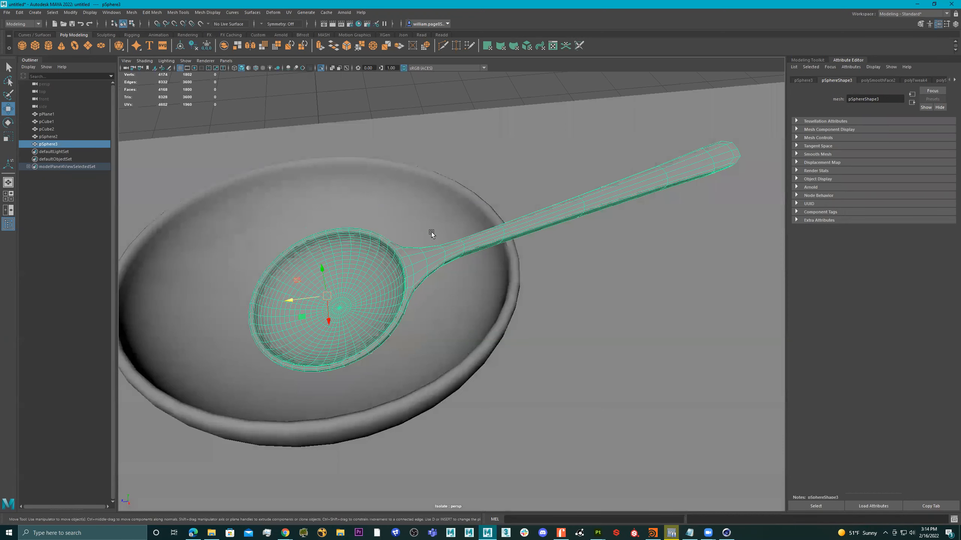
{"action": "right_click_drag", "start_coordinate": [431, 232], "coordinate": [410, 250], "text": "alt"}
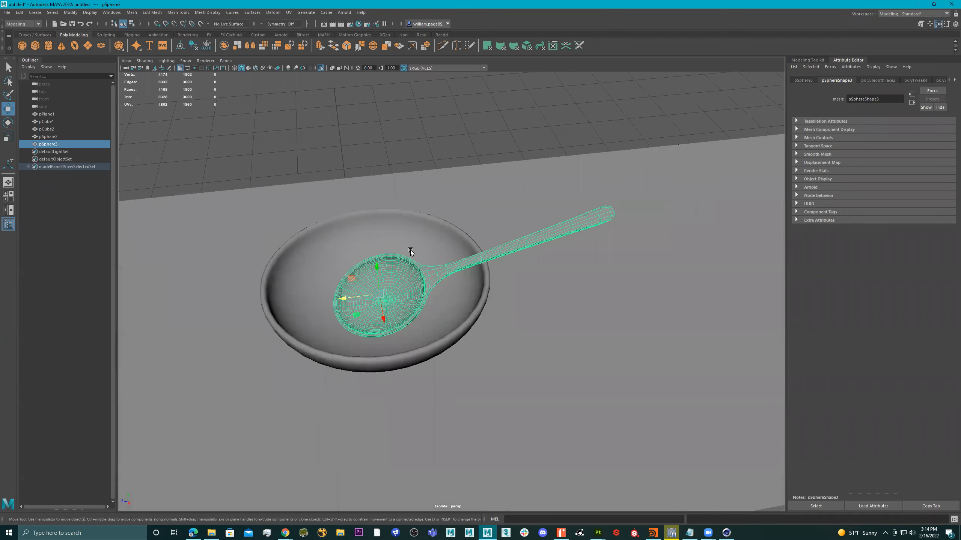
{"action": "left_click", "coordinate": [579, 105]}
{"action": "right_click_drag", "start_coordinate": [538, 166], "coordinate": [433, 169], "text": "alt"}
{"action": "left_click_drag", "start_coordinate": [433, 170], "coordinate": [366, 188], "text": "alt"}
Step: Bevel the counter top's edges with 3 segments
{"action": "scroll", "coordinate": [440, 177], "scroll_direction": "down", "scroll_amount": 5}
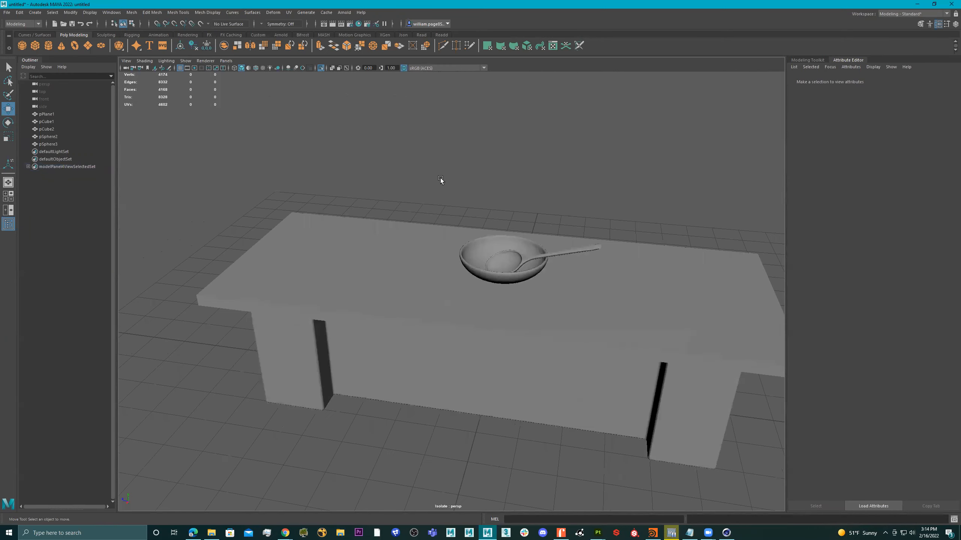
{"action": "left_click", "coordinate": [381, 244]}
{"action": "right_click_drag", "start_coordinate": [371, 213], "coordinate": [384, 266], "text": "alt"}
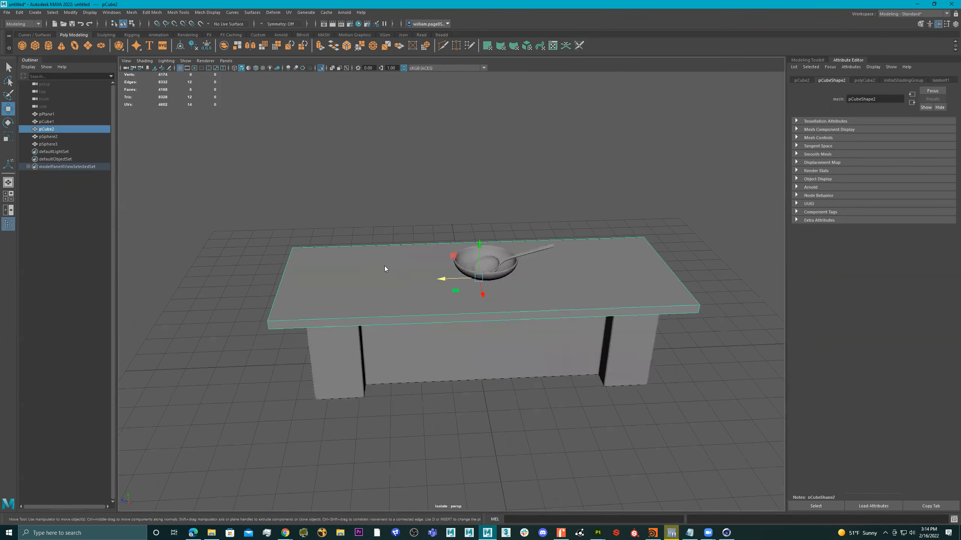
{"action": "left_click", "coordinate": [597, 176]}
{"action": "left_click_drag", "start_coordinate": [723, 174], "coordinate": [182, 396]}
{"action": "right_click_drag", "start_coordinate": [393, 265], "coordinate": [413, 259], "text": "shift"}
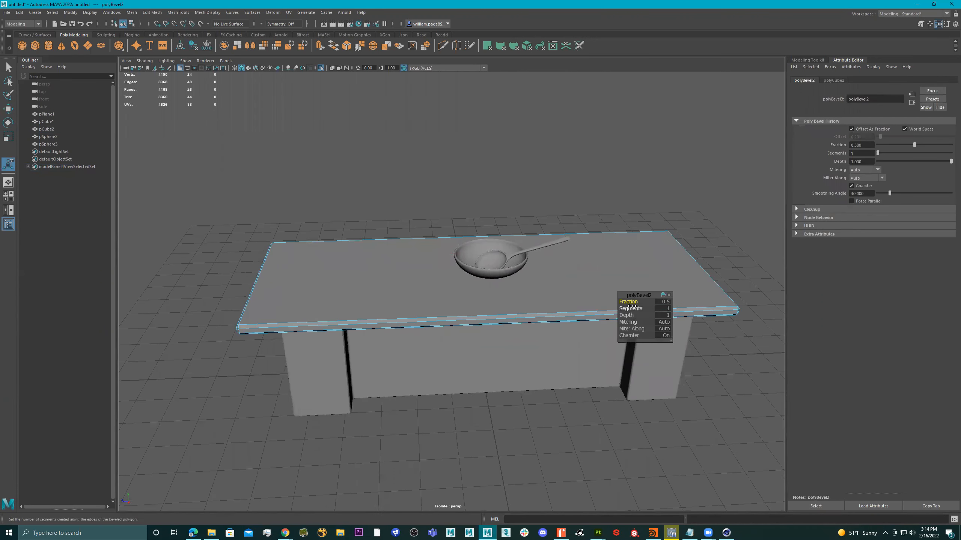
{"action": "left_click_drag", "start_coordinate": [627, 309], "coordinate": [628, 302]}
Step: Clear the selection and turn off Isolate Select to show the tiled floor again
{"action": "right_click_drag", "start_coordinate": [394, 258], "coordinate": [577, 161]}
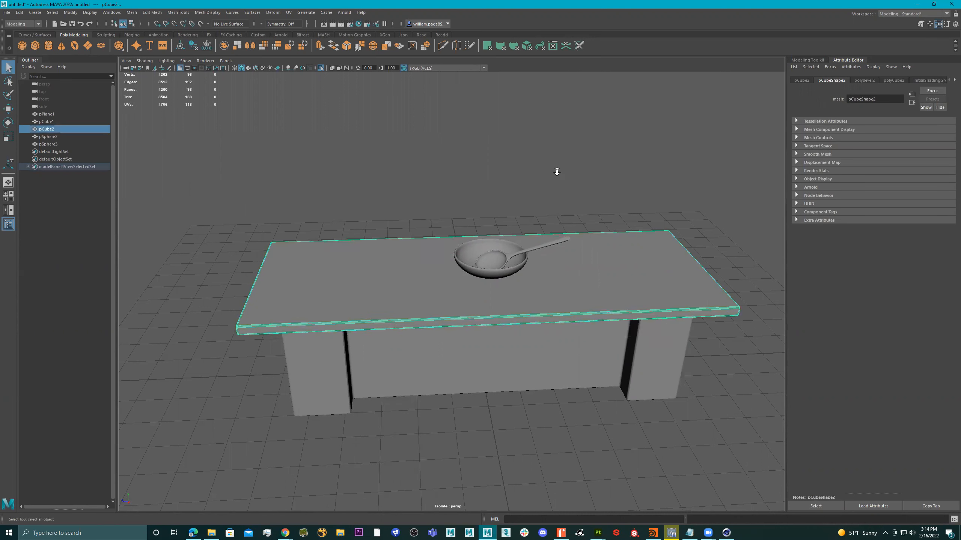
{"action": "scroll", "coordinate": [555, 171], "scroll_direction": "down", "scroll_amount": 5}
{"action": "left_click", "coordinate": [324, 396]}
{"action": "left_click_drag", "start_coordinate": [415, 353], "coordinate": [589, 396], "text": "alt"}
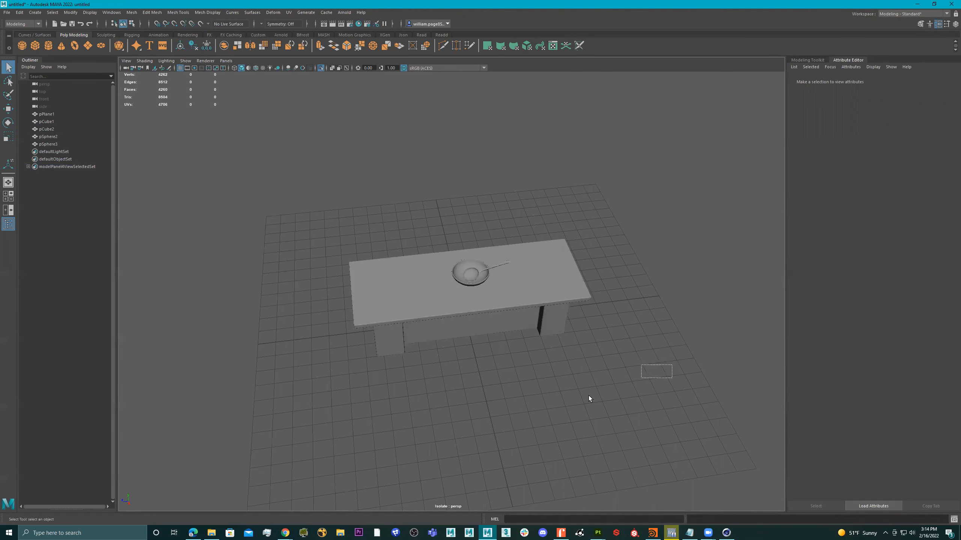
{"action": "left_click", "coordinate": [320, 68]}
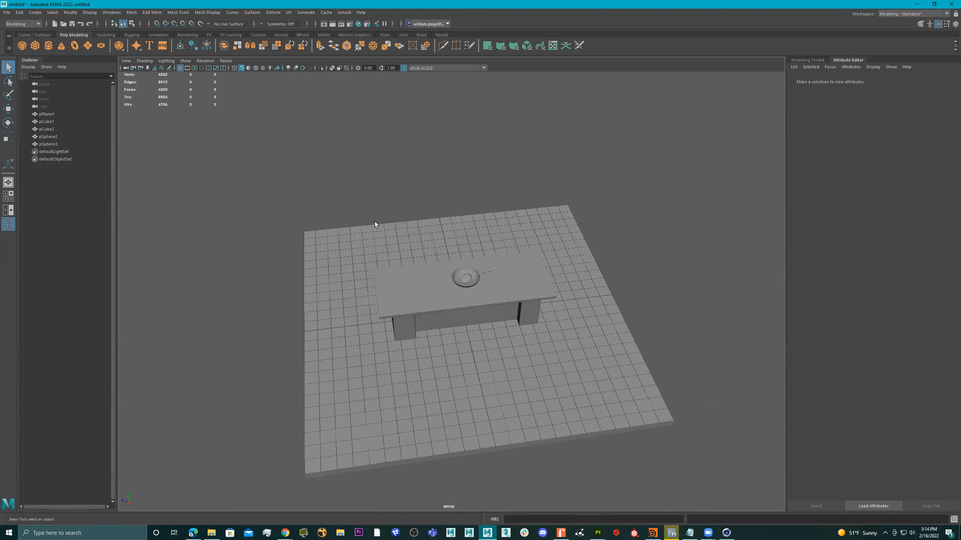
{"action": "left_click_drag", "start_coordinate": [497, 291], "coordinate": [589, 259], "text": "alt"}
{"action": "right_click_drag", "start_coordinate": [590, 259], "coordinate": [447, 268], "text": "alt"}
{"action": "left_click_drag", "start_coordinate": [447, 268], "coordinate": [470, 276], "text": "alt"}
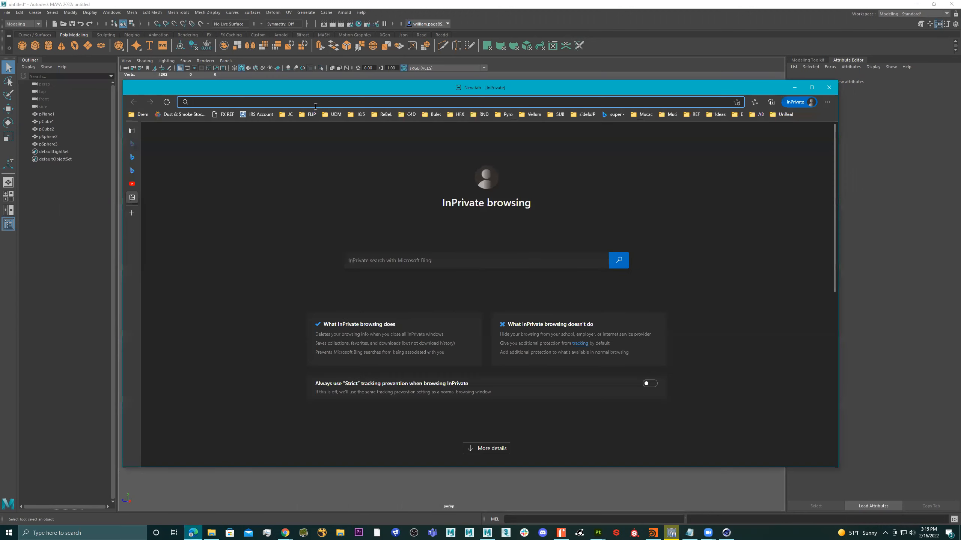
Step: Search Bing for 'toas' and scroll through the toaster oven image results
{"action": "type", "text": "toaster oven"}
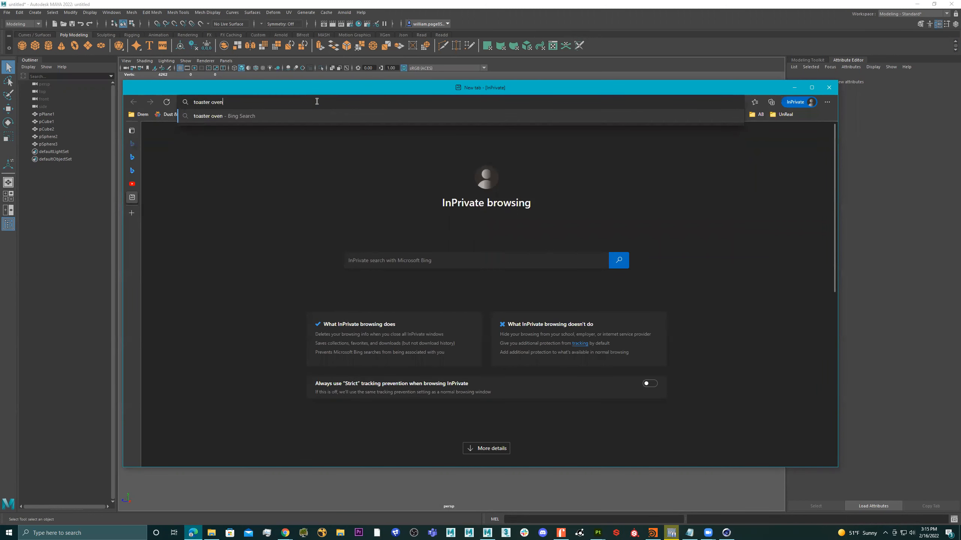
{"action": "key", "text": "Return"}
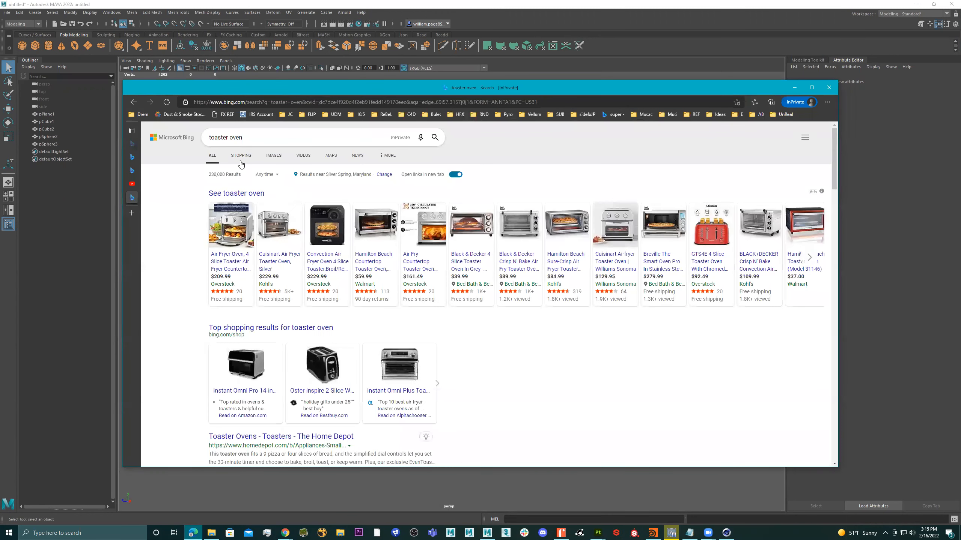
{"action": "left_click", "coordinate": [274, 156]}
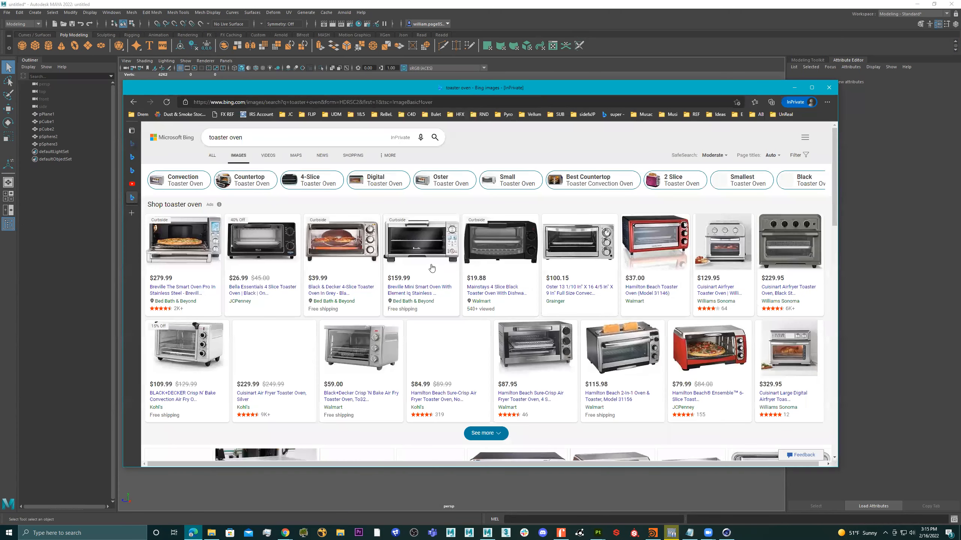
{"action": "scroll", "coordinate": [454, 284], "scroll_direction": "down", "scroll_amount": 5}
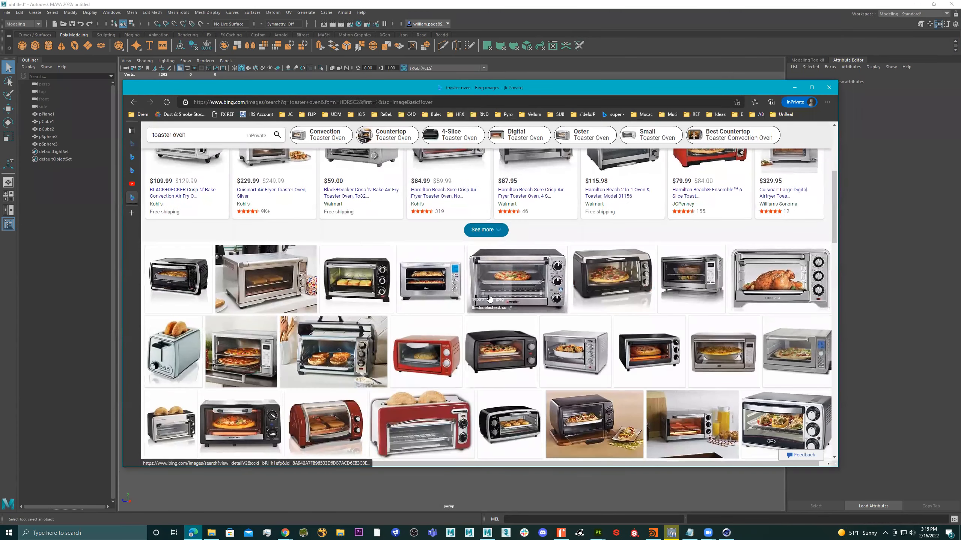
{"action": "scroll", "coordinate": [489, 299], "scroll_direction": "down", "scroll_amount": 12}
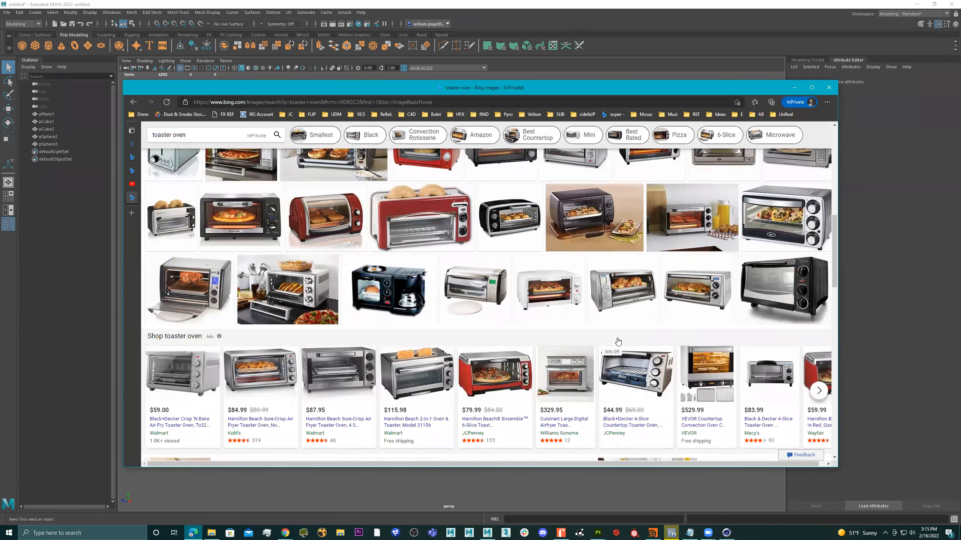
{"action": "scroll", "coordinate": [614, 341], "scroll_direction": "down", "scroll_amount": 3}
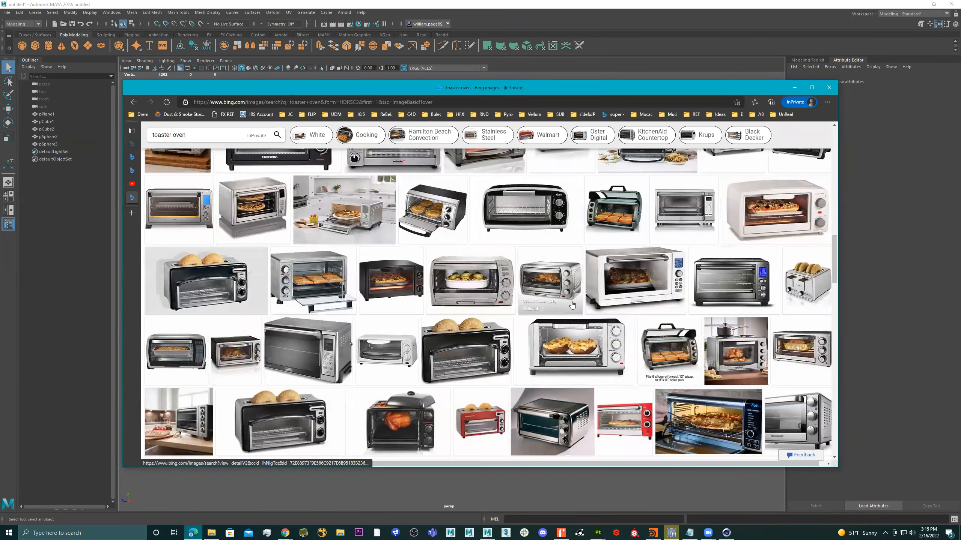
{"action": "scroll", "coordinate": [650, 322], "scroll_direction": "down", "scroll_amount": 4}
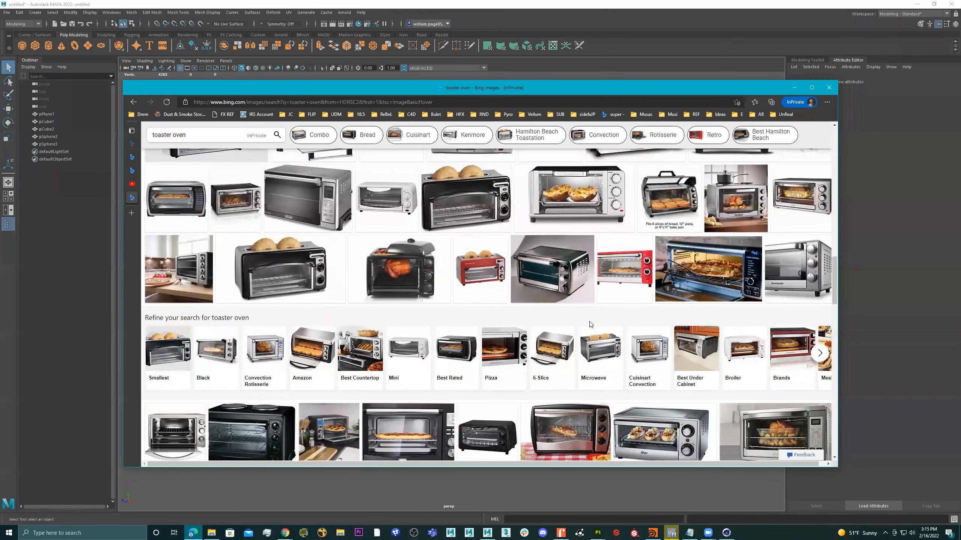
{"action": "scroll", "coordinate": [591, 325], "scroll_direction": "down", "scroll_amount": 20}
{"action": "scroll", "coordinate": [533, 328], "scroll_direction": "down", "scroll_amount": 10}
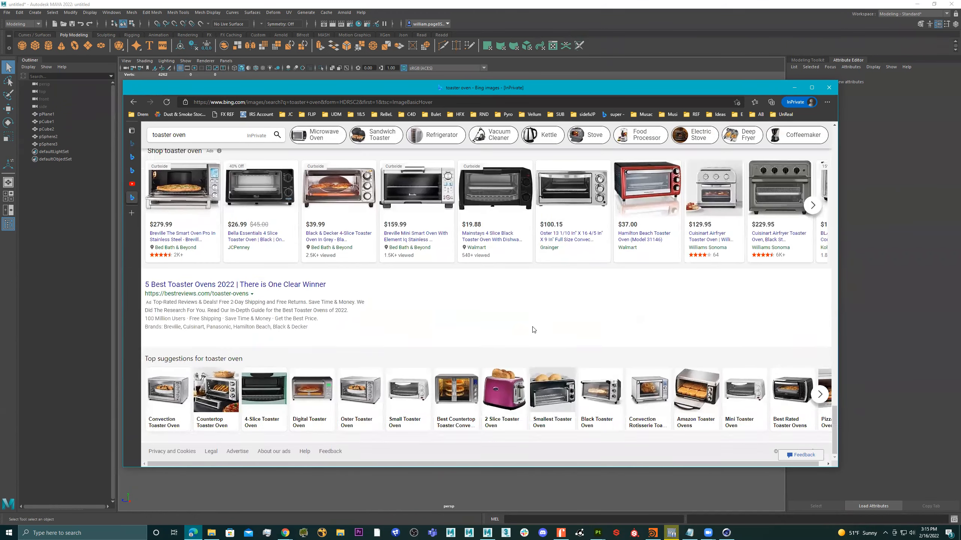
Step: Load image results for 2 Slice Toaster Oven and enlarge the browser window to see more
{"action": "left_click", "coordinate": [502, 398]}
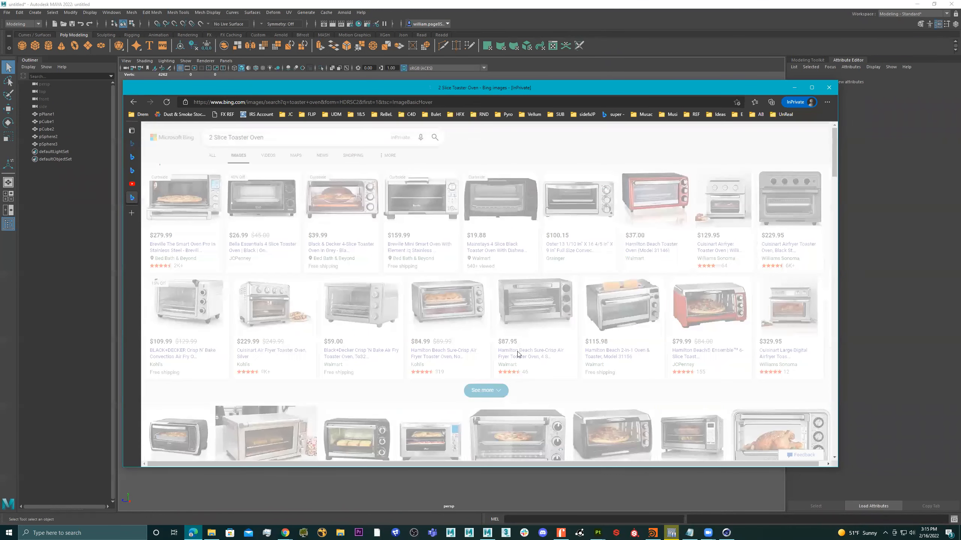
{"action": "scroll", "coordinate": [572, 330], "scroll_direction": "down", "scroll_amount": 5}
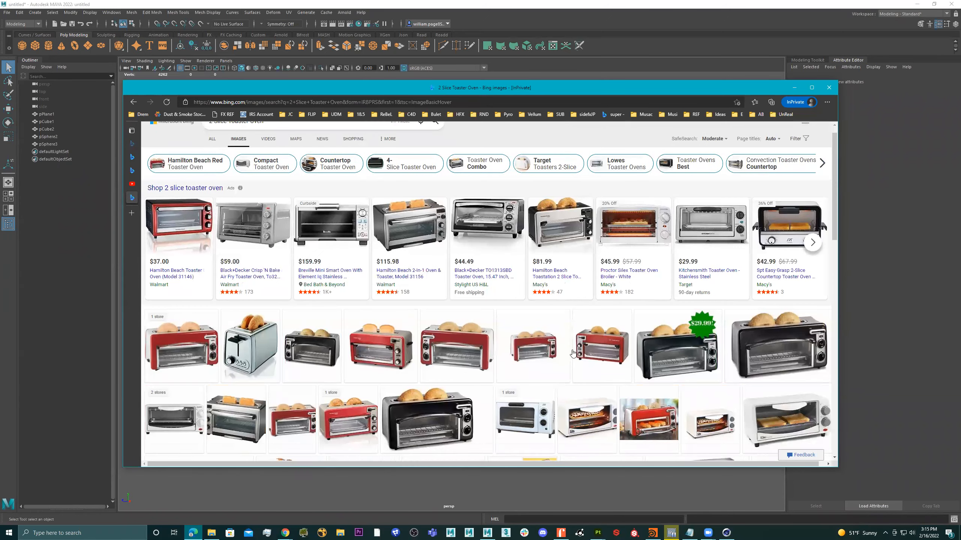
{"action": "left_click_drag", "start_coordinate": [674, 81], "coordinate": [674, 40]}
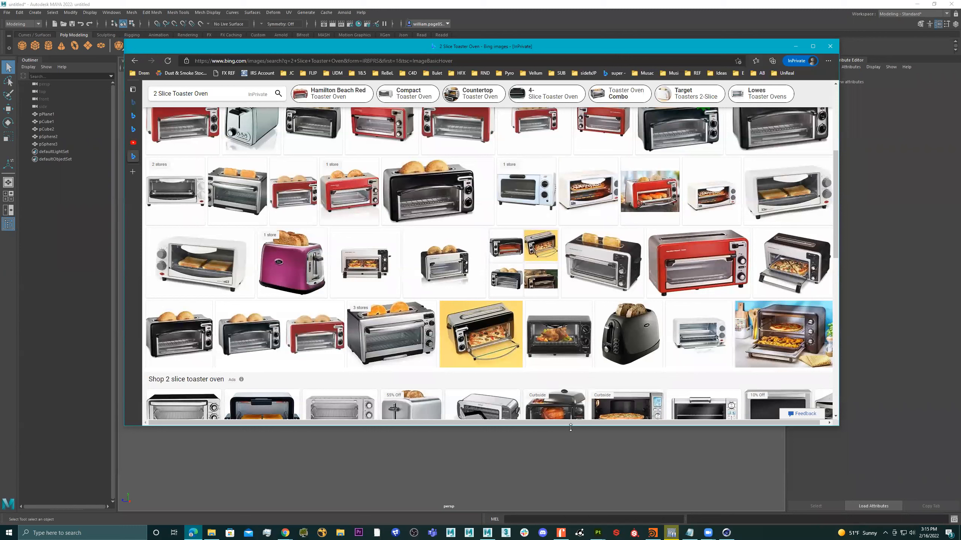
{"action": "left_click_drag", "start_coordinate": [571, 427], "coordinate": [570, 506]}
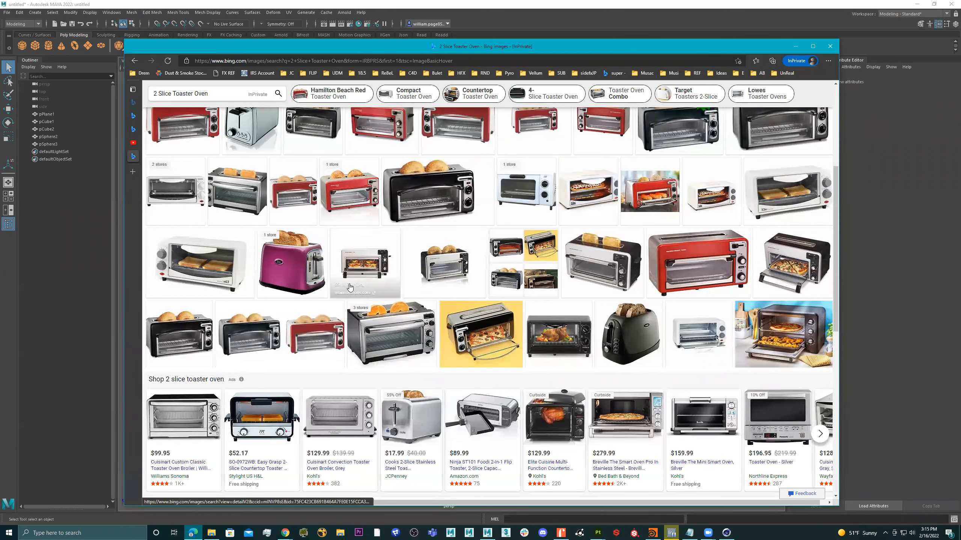
{"action": "scroll", "coordinate": [349, 288], "scroll_direction": "up", "scroll_amount": 3}
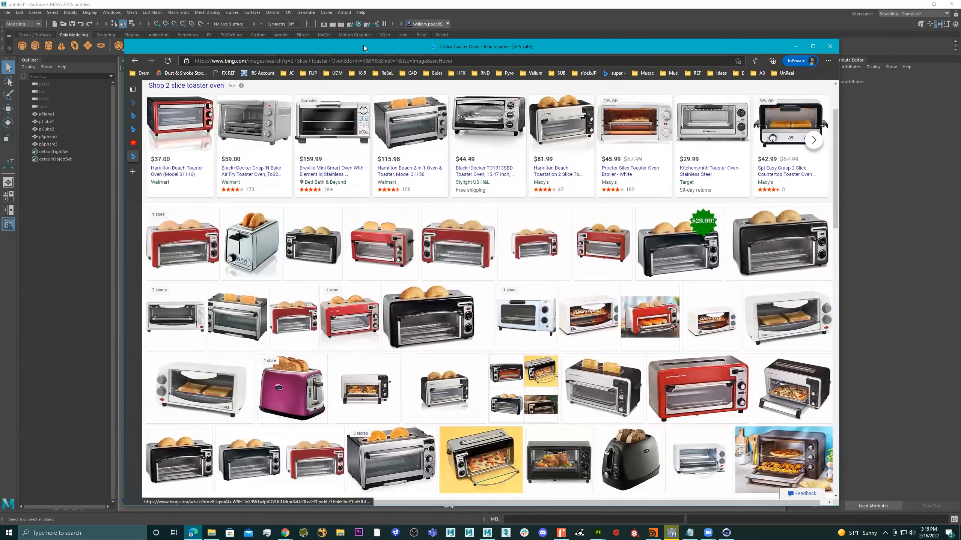
{"action": "left_click_drag", "start_coordinate": [405, 52], "coordinate": [407, 53]}
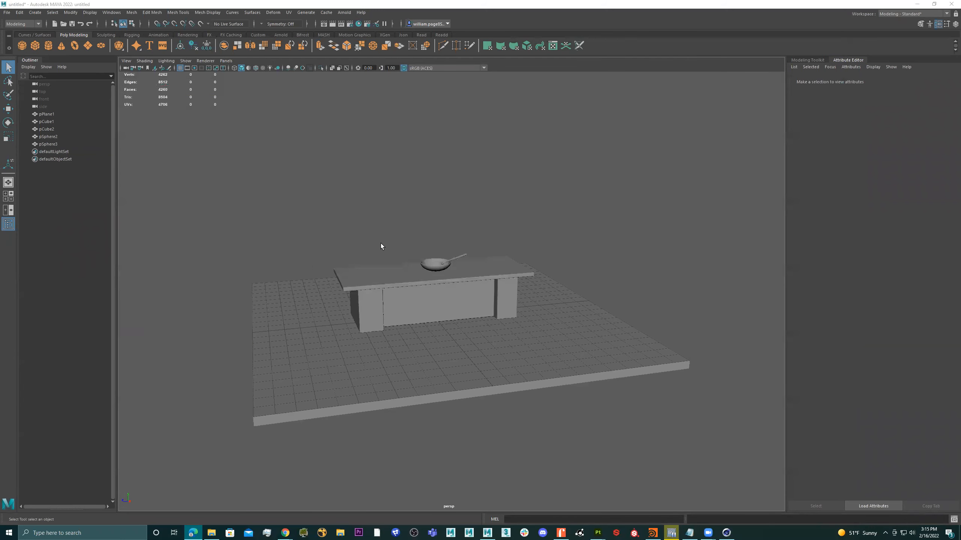
{"action": "right_click_drag", "start_coordinate": [380, 243], "coordinate": [562, 249], "text": "alt"}
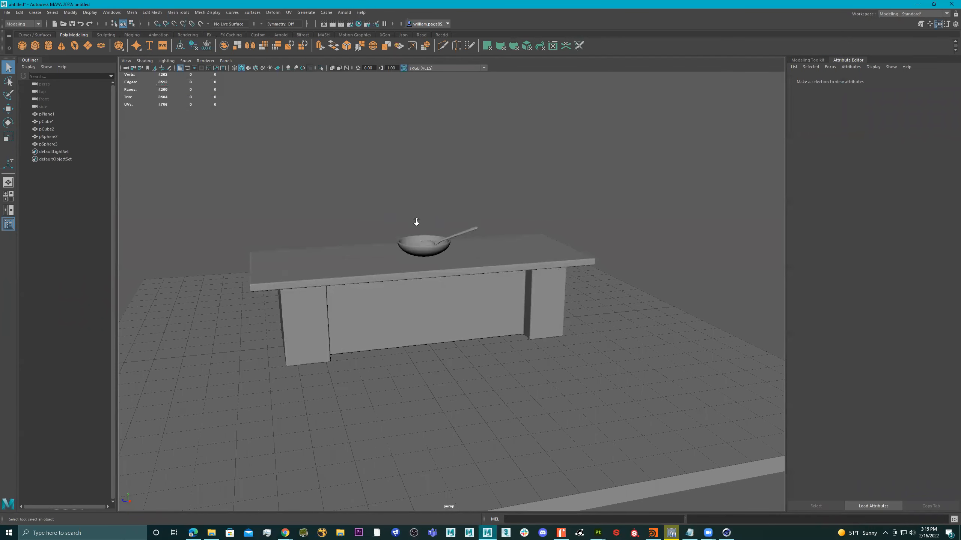
Step: Create a new polygon cube and move it onto the counter beside the bowl
{"action": "right_click_drag", "start_coordinate": [416, 222], "coordinate": [472, 201], "text": "alt"}
{"action": "left_click_drag", "start_coordinate": [473, 200], "coordinate": [452, 217], "text": "alt"}
{"action": "middle_click_drag", "start_coordinate": [452, 218], "coordinate": [474, 223], "text": "alt"}
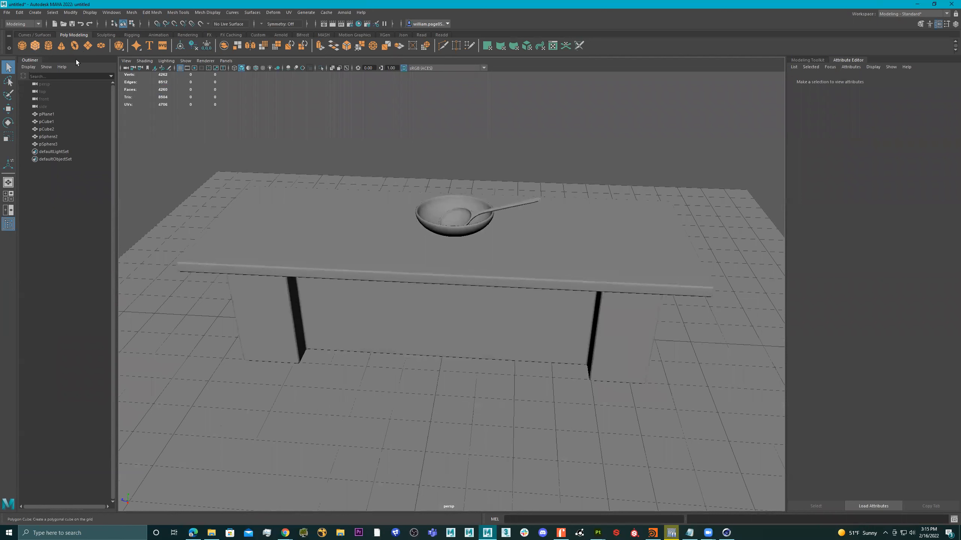
{"action": "left_click", "coordinate": [35, 46]}
{"action": "key", "text": "w"}
{"action": "left_click_drag", "start_coordinate": [442, 295], "coordinate": [444, 170]}
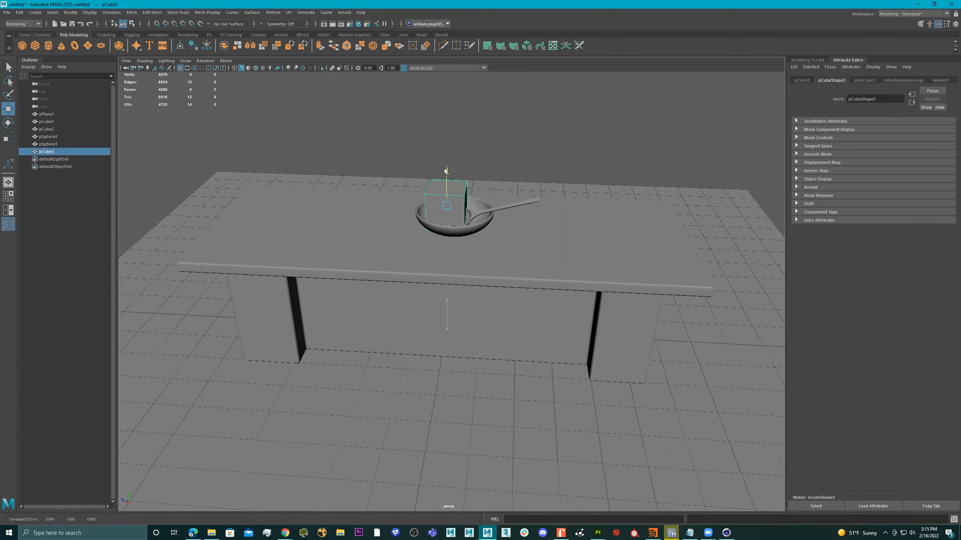
{"action": "left_click_drag", "start_coordinate": [425, 205], "coordinate": [310, 194]}
Step: Stretch the cube lengthwise and widen it into a long rectangular block
{"action": "middle_click_drag", "start_coordinate": [329, 195], "coordinate": [439, 222], "text": "alt"}
{"action": "right_click_drag", "start_coordinate": [438, 223], "coordinate": [521, 226], "text": "alt"}
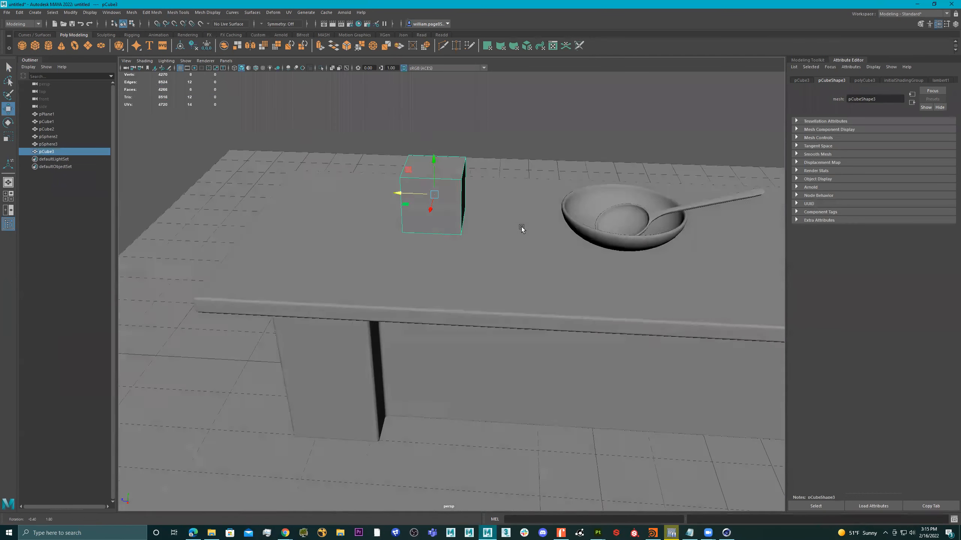
{"action": "left_click_drag", "start_coordinate": [521, 227], "coordinate": [546, 233], "text": "alt"}
{"action": "key", "text": "r"}
{"action": "left_click_drag", "start_coordinate": [388, 193], "coordinate": [439, 194]}
{"action": "left_click_drag", "start_coordinate": [398, 226], "coordinate": [374, 191]}
{"action": "middle_click_drag", "start_coordinate": [374, 191], "coordinate": [423, 211], "text": "alt"}
{"action": "mouse_move", "coordinate": [423, 210]}
{"action": "left_mouse_down", "text": "alt"}
{"action": "mouse_move", "coordinate": [418, 217]}
{"action": "mouse_move", "coordinate": [428, 200]}
{"action": "left_mouse_up", "text": "alt"}
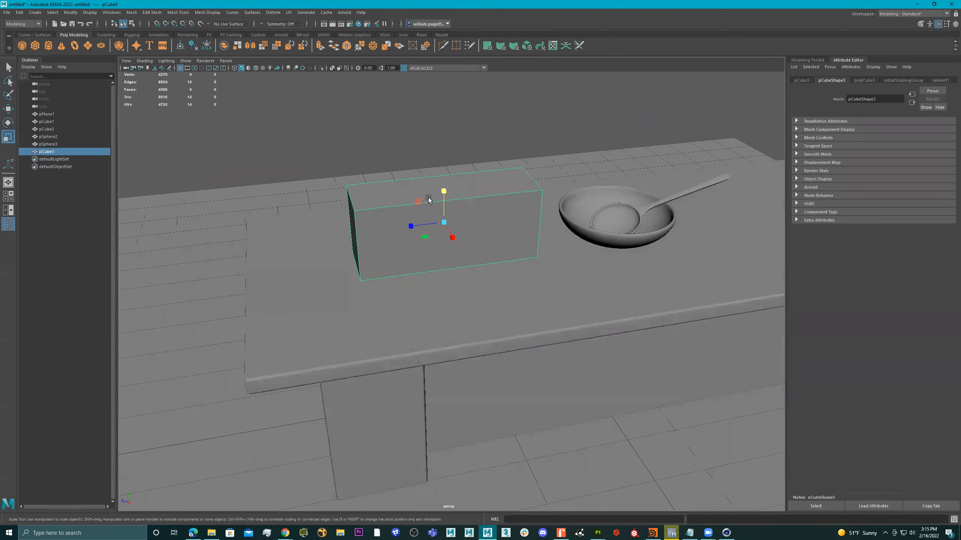
{"action": "right_click_drag", "start_coordinate": [418, 189], "coordinate": [377, 201]}
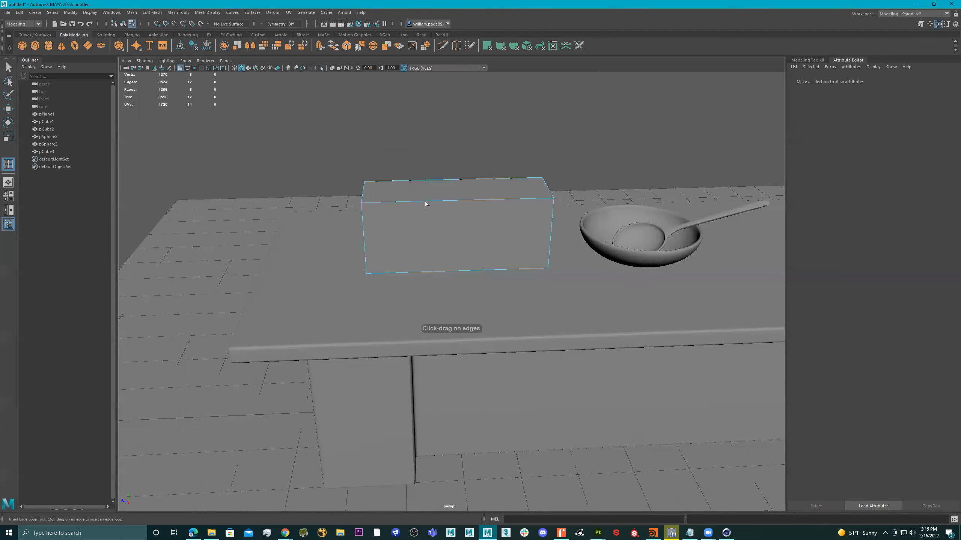
Step: Insert four edge loops across the block
{"action": "left_click", "coordinate": [425, 201]}
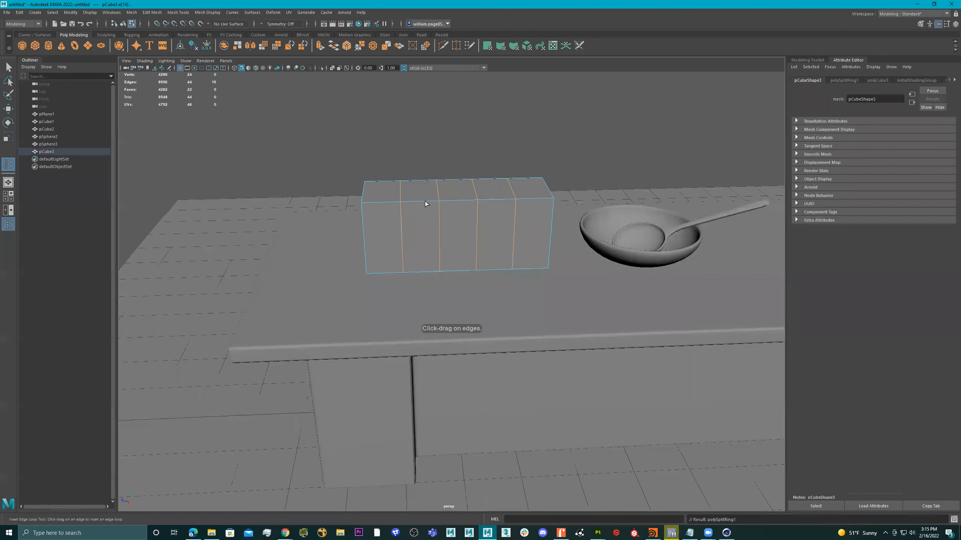
{"action": "left_click_drag", "start_coordinate": [486, 217], "coordinate": [442, 224], "text": "alt"}
{"action": "key", "text": "q"}
{"action": "right_click_drag", "start_coordinate": [442, 224], "coordinate": [442, 241]}
Step: Select the six faces on both long sides and scale them outward
{"action": "left_click", "coordinate": [415, 229]}
{"action": "left_click", "coordinate": [450, 226], "text": "shift"}
{"action": "left_click", "coordinate": [473, 223], "text": "shift"}
{"action": "left_click_drag", "start_coordinate": [456, 223], "coordinate": [429, 208], "text": "alt"}
{"action": "left_click", "coordinate": [398, 245], "text": "shift"}
{"action": "left_click", "coordinate": [446, 244], "text": "shift"}
{"action": "left_click", "coordinate": [496, 237], "text": "shift"}
{"action": "key", "text": "r"}
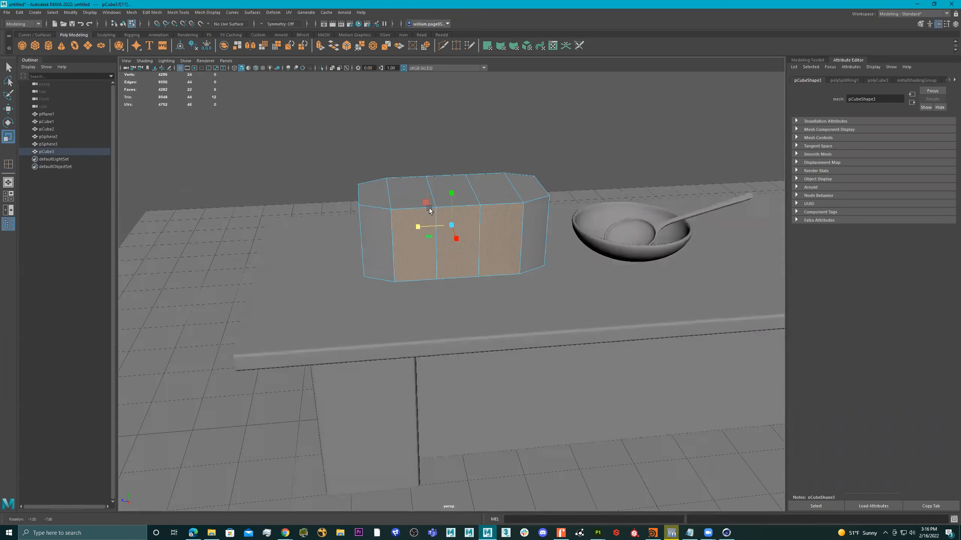
{"action": "middle_click_drag", "start_coordinate": [455, 200], "coordinate": [466, 207], "text": "alt"}
Step: Raise two top faces slightly, then select the row of top faces including the angled end
{"action": "left_click", "coordinate": [434, 200]}
{"action": "left_click", "coordinate": [496, 191], "text": "shift"}
{"action": "key", "text": "w"}
{"action": "left_click_drag", "start_coordinate": [467, 172], "coordinate": [466, 167]}
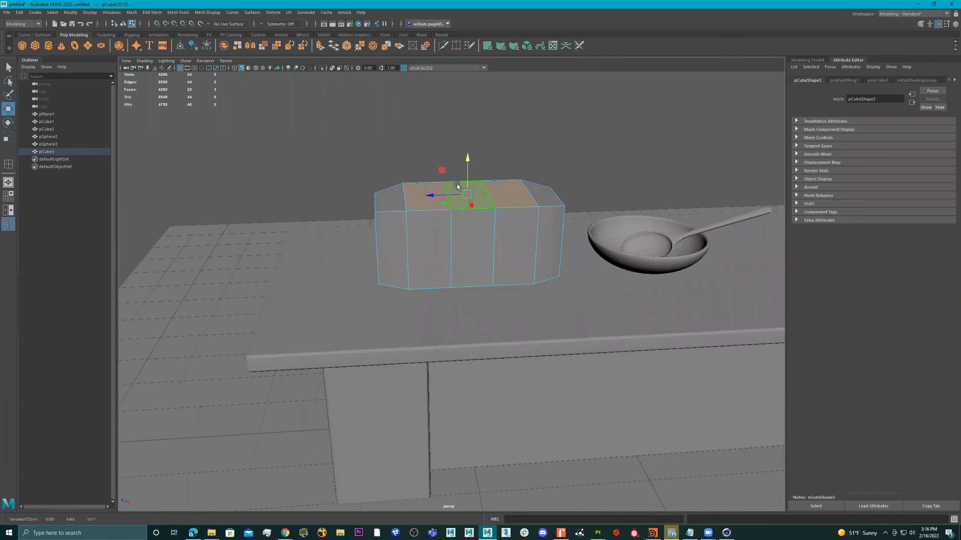
{"action": "left_click", "coordinate": [457, 185]}
{"action": "left_click_drag", "start_coordinate": [466, 161], "coordinate": [497, 143], "text": "alt"}
{"action": "left_click", "coordinate": [501, 138]}
{"action": "left_click", "coordinate": [473, 153], "text": "shift"}
{"action": "left_click", "coordinate": [413, 173], "text": "shift"}
{"action": "left_click", "coordinate": [368, 195], "text": "shift"}
{"action": "left_click", "coordinate": [366, 205], "text": "shift"}
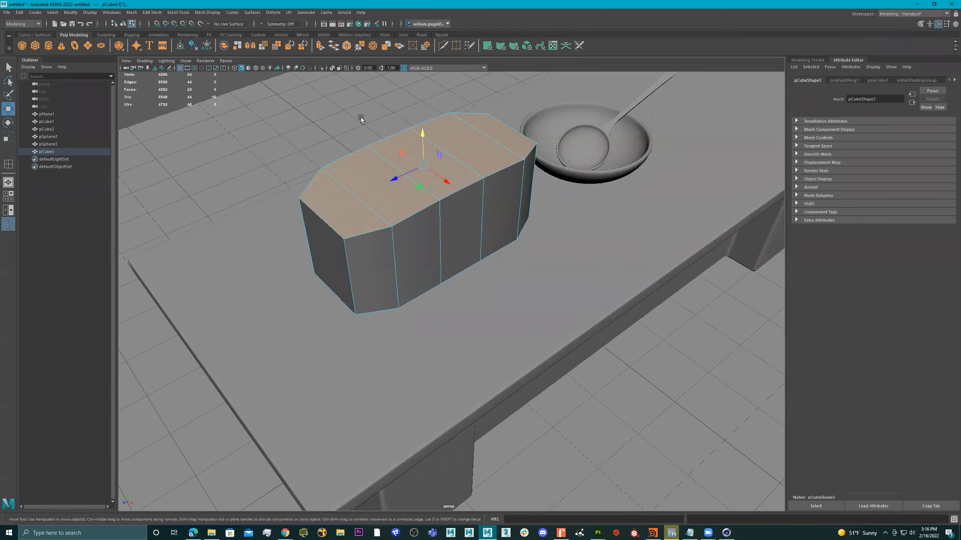
Step: Extrude the selected top faces with a 0.12 inset offset, then extrude them again
{"action": "right_click", "coordinate": [345, 99], "text": "shift"}
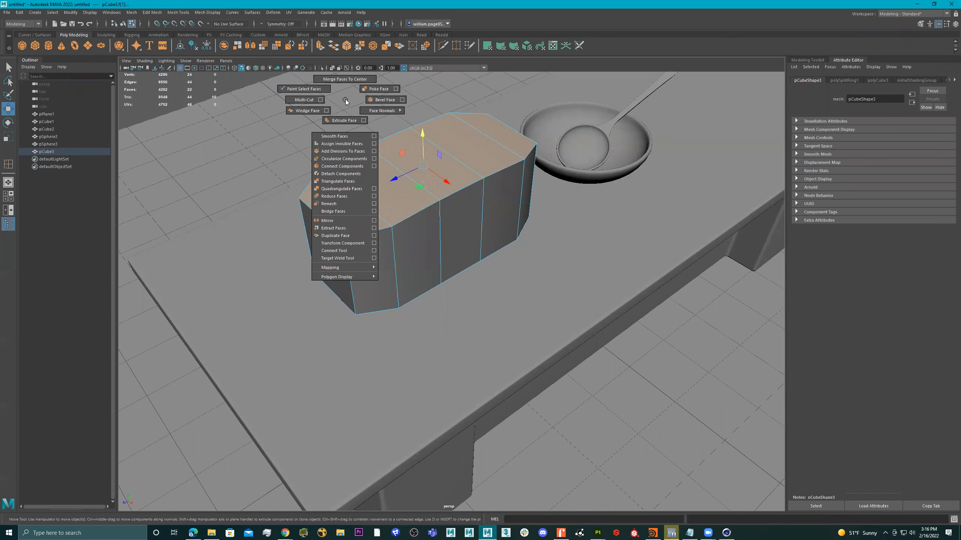
{"action": "left_click", "coordinate": [344, 121]}
{"action": "left_click_drag", "start_coordinate": [638, 317], "coordinate": [636, 312]}
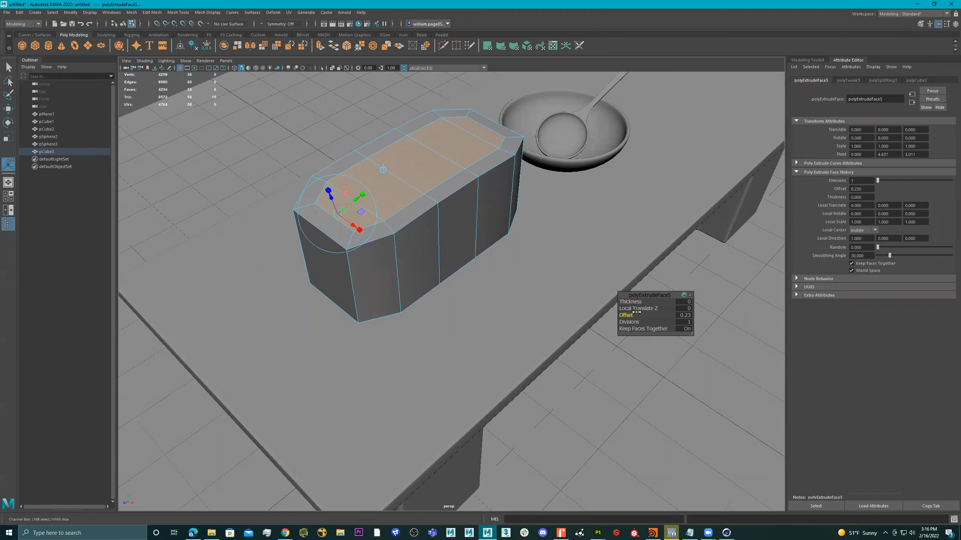
{"action": "left_click_drag", "start_coordinate": [637, 312], "coordinate": [631, 312]}
{"action": "key", "text": "ctrl+e"}
{"action": "left_click_drag", "start_coordinate": [632, 305], "coordinate": [635, 314]}
{"action": "key", "text": "ctrl+z"}
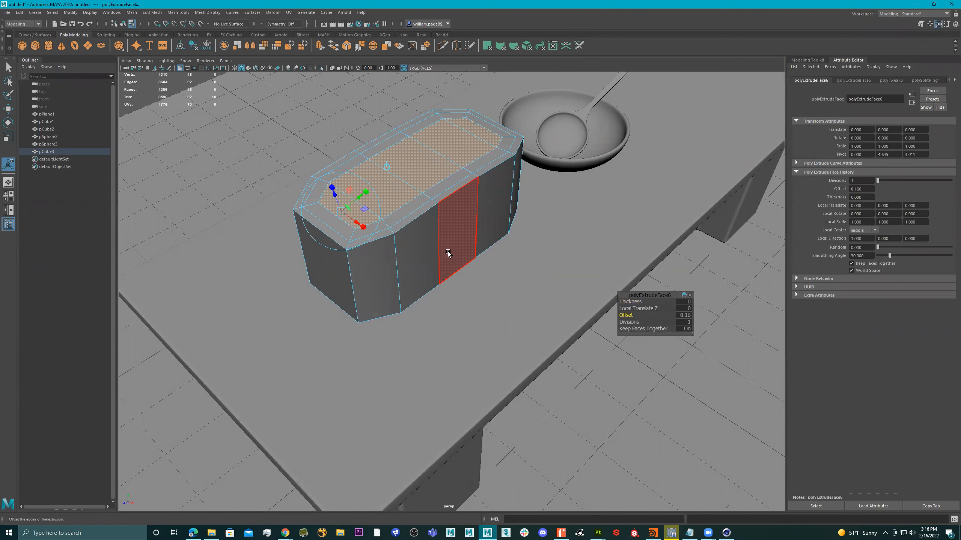
Step: Lower the inset top faces slightly and return to object selection
{"action": "key", "text": "w"}
{"action": "left_click_drag", "start_coordinate": [449, 245], "coordinate": [448, 179], "text": "alt"}
{"action": "left_click_drag", "start_coordinate": [438, 138], "coordinate": [506, 159]}
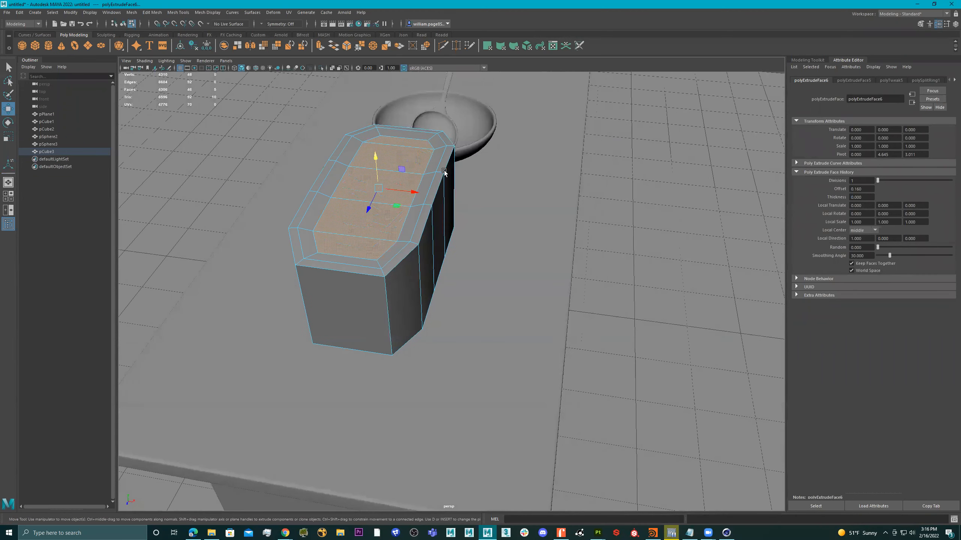
{"action": "left_click", "coordinate": [443, 46]}
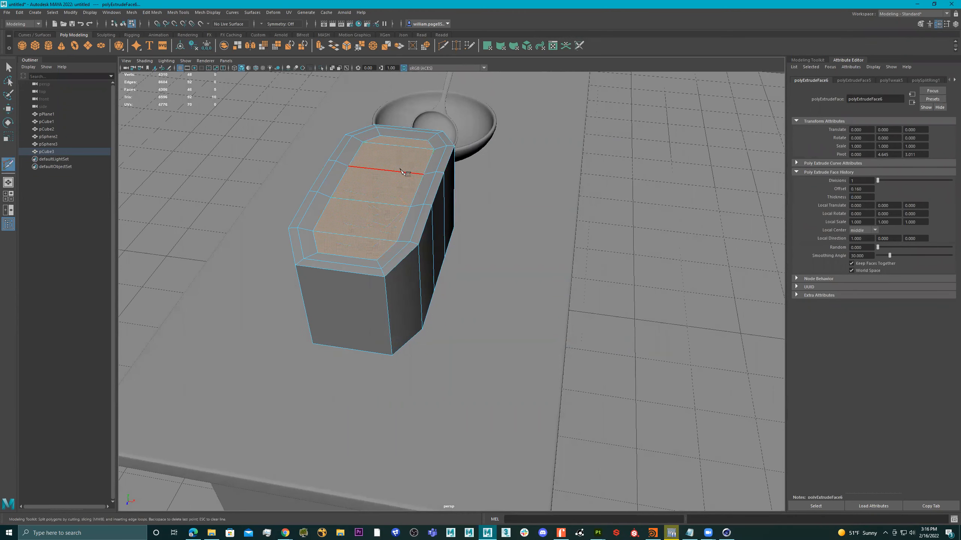
{"action": "key", "text": "ctrl+z"}
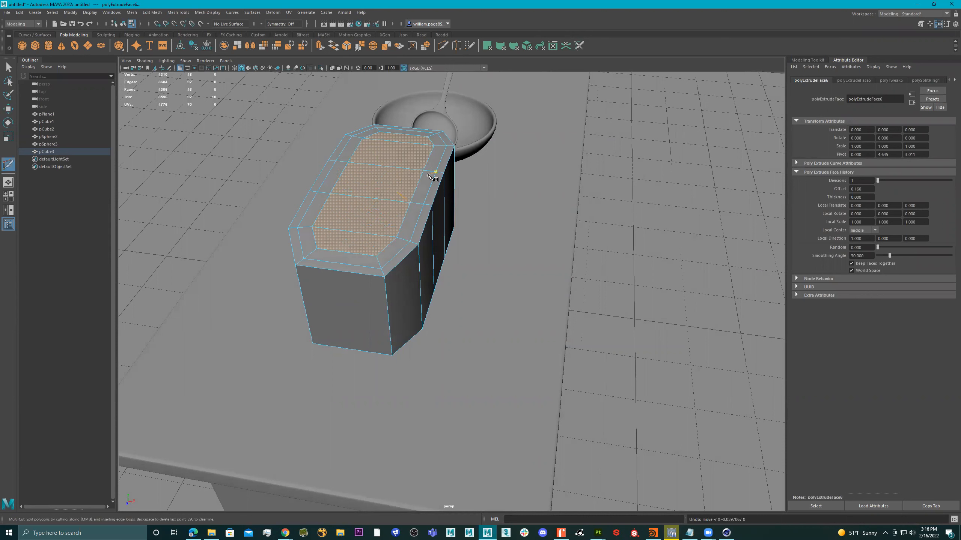
{"action": "left_click", "coordinate": [91, 24]}
{"action": "key", "text": "q"}
{"action": "right_click_drag", "start_coordinate": [404, 190], "coordinate": [461, 160]}
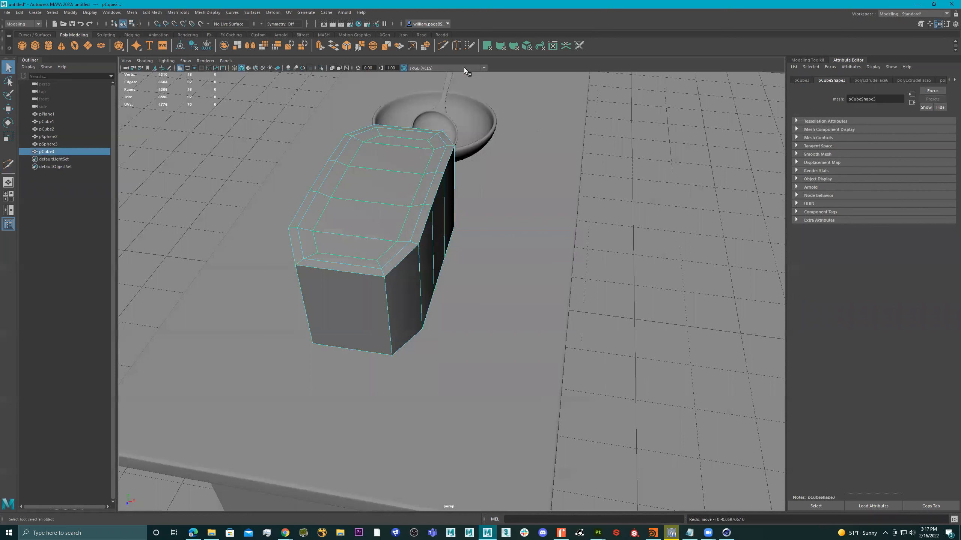
{"action": "left_click", "coordinate": [443, 46]}
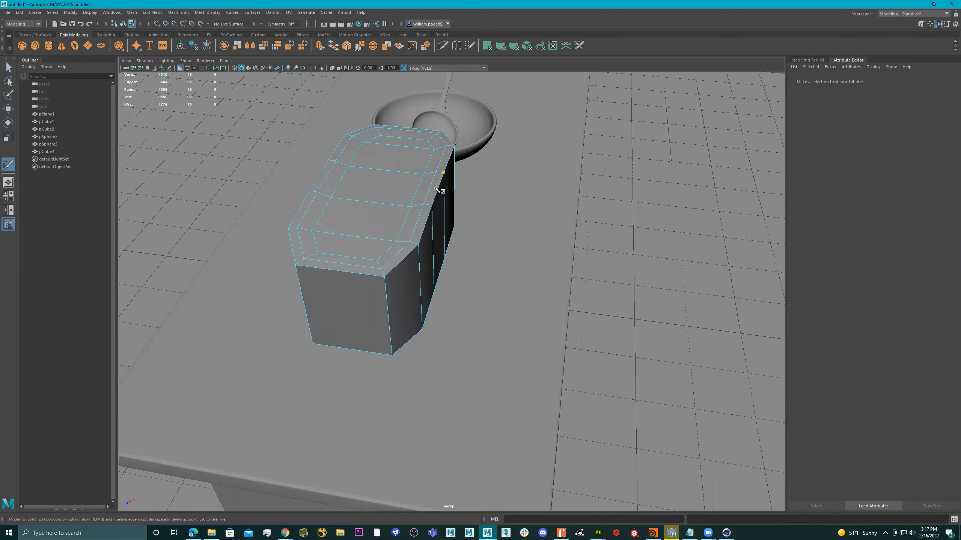
Step: Insert edge loops across pCube3 with the Insert Edge Loop Tool
{"action": "key", "text": "q"}
{"action": "right_click", "coordinate": [406, 173], "text": "shift"}
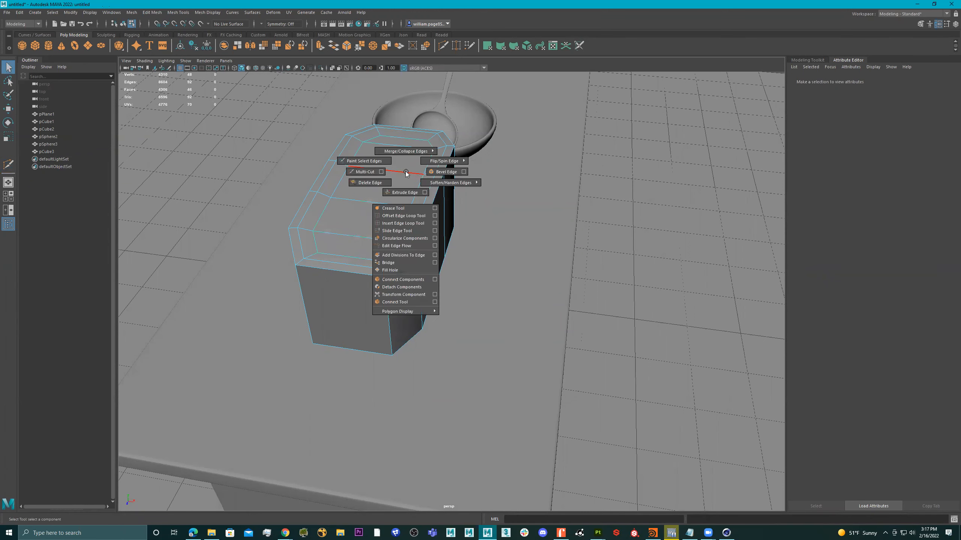
{"action": "left_click", "coordinate": [404, 223]}
{"action": "left_click", "coordinate": [349, 234]}
{"action": "left_click_drag", "start_coordinate": [409, 232], "coordinate": [448, 202], "text": "alt"}
{"action": "key", "text": "q"}
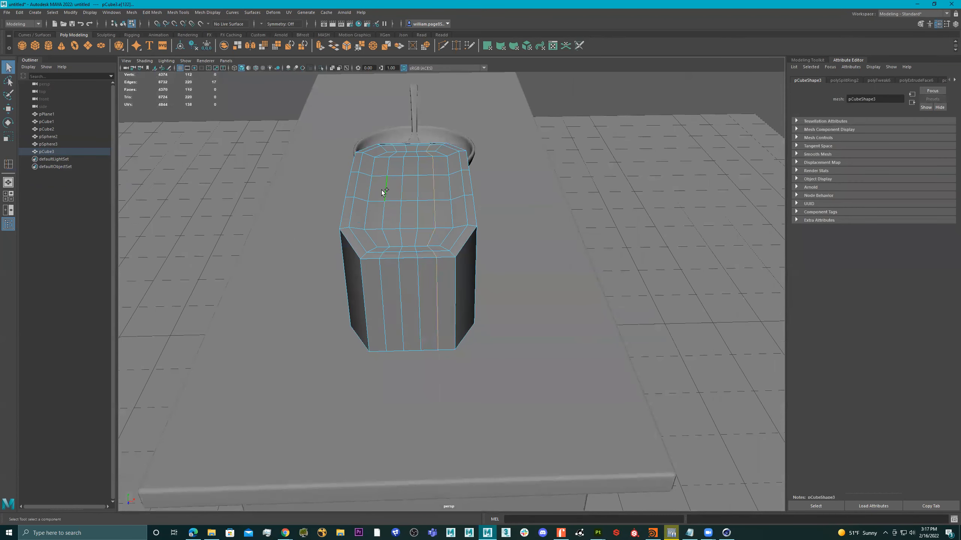
Step: Scale a widthwise pair of edge loops along X to set the slot spacing
{"action": "key", "text": "r"}
{"action": "left_click_drag", "start_coordinate": [445, 236], "coordinate": [453, 235]}
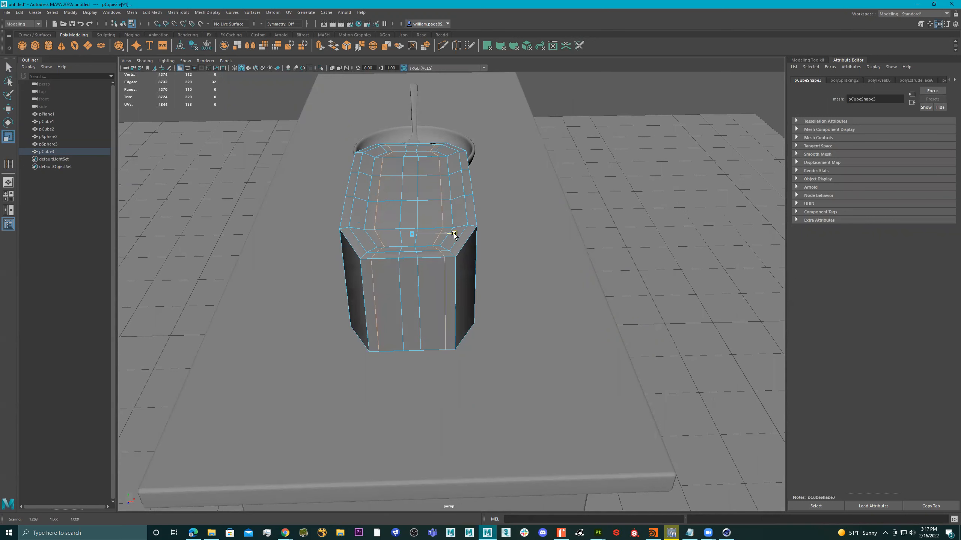
{"action": "mouse_move", "coordinate": [444, 201]}
{"action": "left_mouse_down", "text": "alt"}
{"action": "mouse_move", "coordinate": [370, 197]}
{"action": "mouse_move", "coordinate": [452, 189]}
{"action": "left_mouse_up", "text": "alt"}
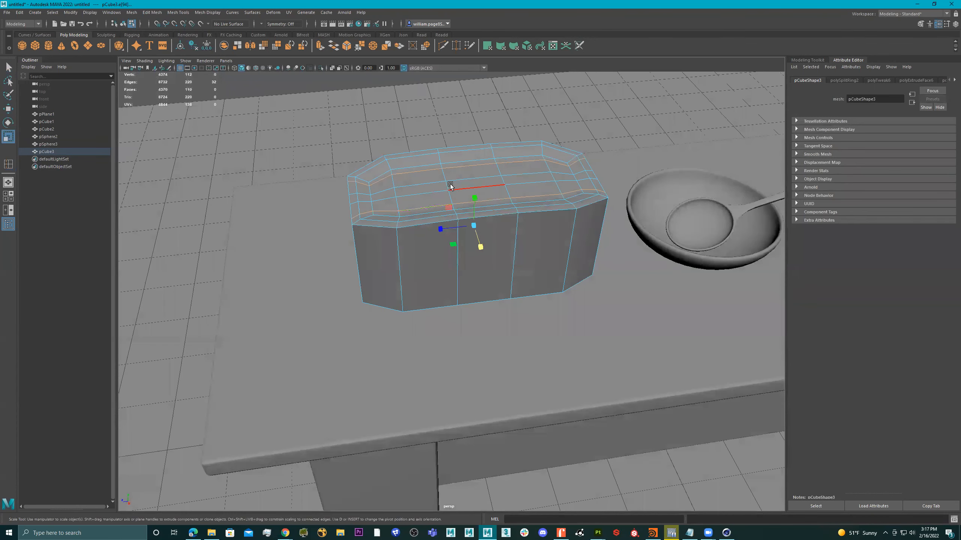
{"action": "double_click", "coordinate": [500, 167], "text": "shift"}
{"action": "left_click_drag", "start_coordinate": [441, 227], "coordinate": [461, 228]}
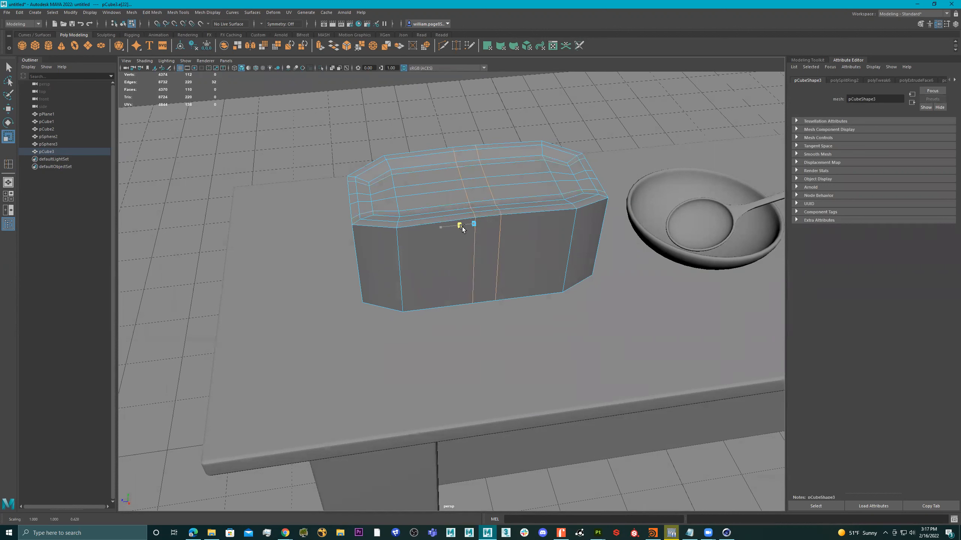
{"action": "left_click_drag", "start_coordinate": [462, 227], "coordinate": [449, 224]}
Step: Select a lengthwise pair of edge loops and scale them apart along Z
{"action": "left_click_drag", "start_coordinate": [448, 224], "coordinate": [607, 194], "text": "alt"}
{"action": "double_click", "coordinate": [403, 201]}
{"action": "double_click", "coordinate": [420, 202], "text": "shift"}
{"action": "left_click_drag", "start_coordinate": [446, 234], "coordinate": [475, 235]}
{"action": "left_click_drag", "start_coordinate": [454, 198], "coordinate": [434, 179], "text": "alt"}
{"action": "right_click_drag", "start_coordinate": [434, 180], "coordinate": [430, 201]}
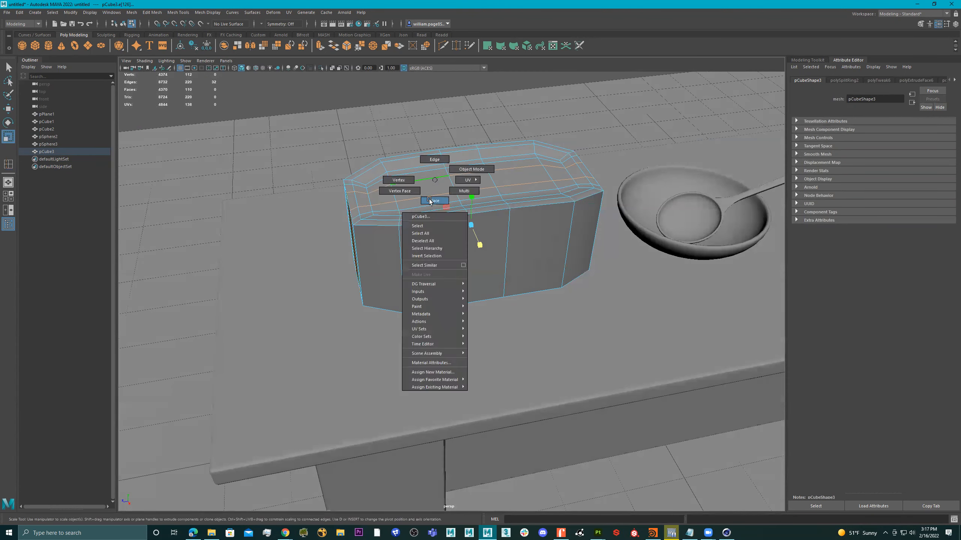
Step: Select two vertical edge loops and pull them closer together
{"action": "left_click_drag", "start_coordinate": [515, 207], "coordinate": [484, 199], "text": "alt"}
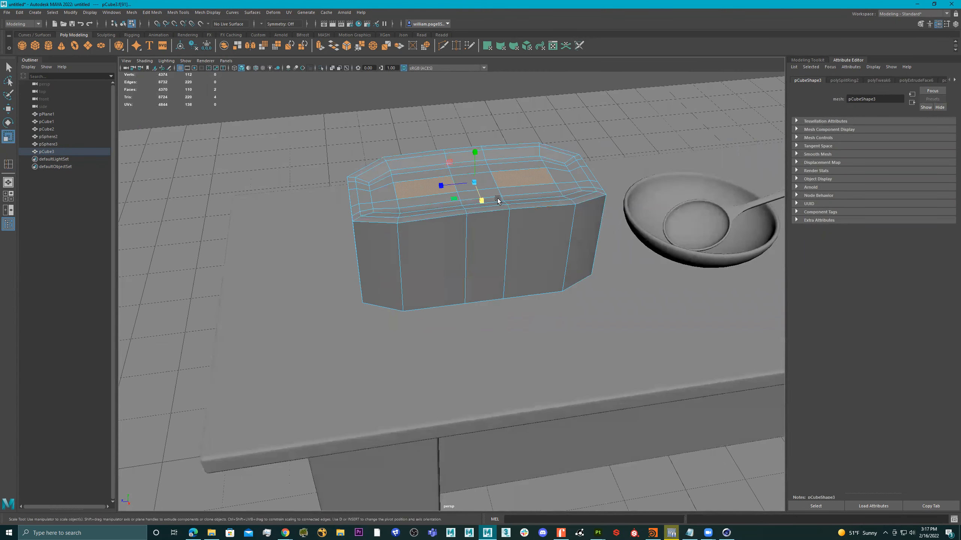
{"action": "right_click_drag", "start_coordinate": [482, 205], "coordinate": [457, 245]}
{"action": "double_click", "coordinate": [467, 248]}
{"action": "double_click", "coordinate": [507, 244], "text": "shift"}
{"action": "left_click_drag", "start_coordinate": [507, 243], "coordinate": [507, 239], "text": "alt"}
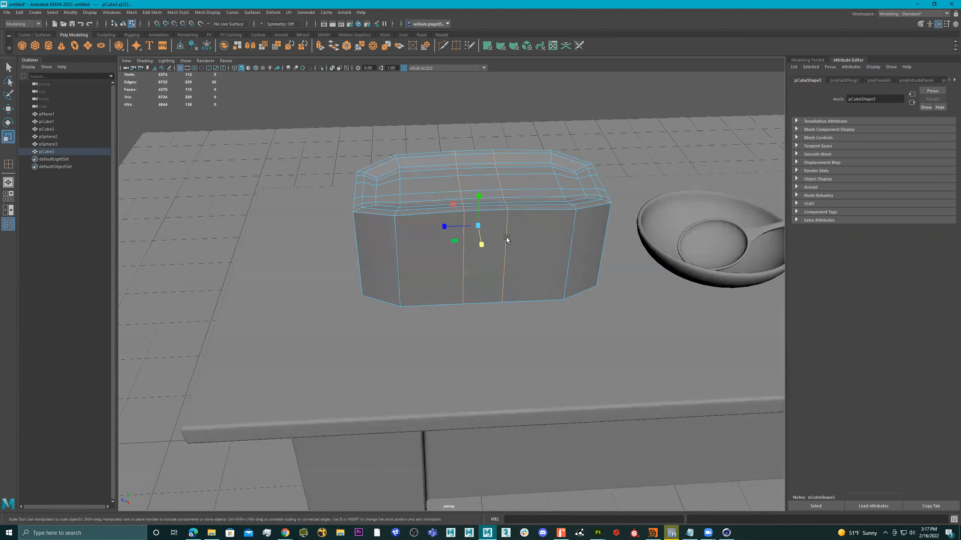
{"action": "left_click_drag", "start_coordinate": [446, 229], "coordinate": [459, 229]}
Step: Extrude the two top faces and sink them about -0.55 in Local Translate Z
{"action": "mouse_move", "coordinate": [458, 204]}
{"action": "left_mouse_down", "text": "alt"}
{"action": "mouse_move", "coordinate": [465, 215]}
{"action": "mouse_move", "coordinate": [466, 192]}
{"action": "left_mouse_up", "text": "alt"}
{"action": "right_click_drag", "start_coordinate": [438, 176], "coordinate": [438, 185]}
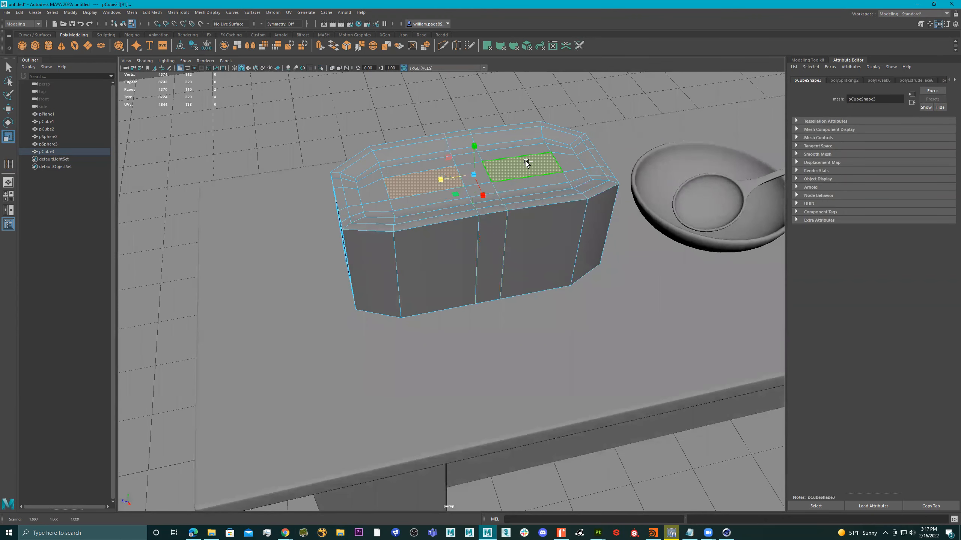
{"action": "left_click_drag", "start_coordinate": [514, 207], "coordinate": [510, 199], "text": "alt"}
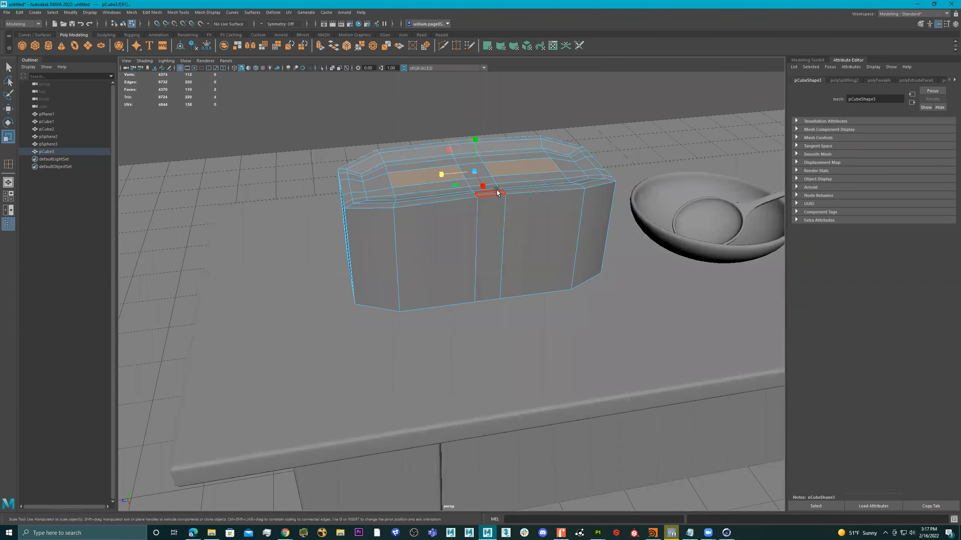
{"action": "key", "text": "ctrl+e"}
{"action": "left_click_drag", "start_coordinate": [524, 141], "coordinate": [549, 151]}
{"action": "left_click_drag", "start_coordinate": [460, 163], "coordinate": [481, 172]}
{"action": "right_click_drag", "start_coordinate": [481, 172], "coordinate": [610, 125]}
{"action": "left_click_drag", "start_coordinate": [605, 129], "coordinate": [493, 181], "text": "alt"}
Step: Cut an extra edge loop around the top rim, then select it for moving
{"action": "key", "text": "ctrl+shift+x"}
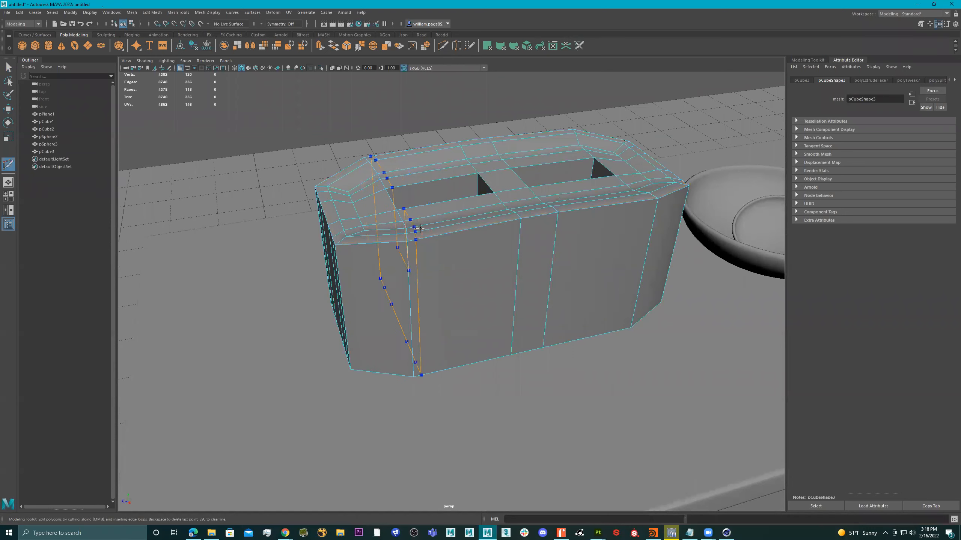
{"action": "left_click_drag", "start_coordinate": [419, 235], "coordinate": [395, 250], "text": "alt"}
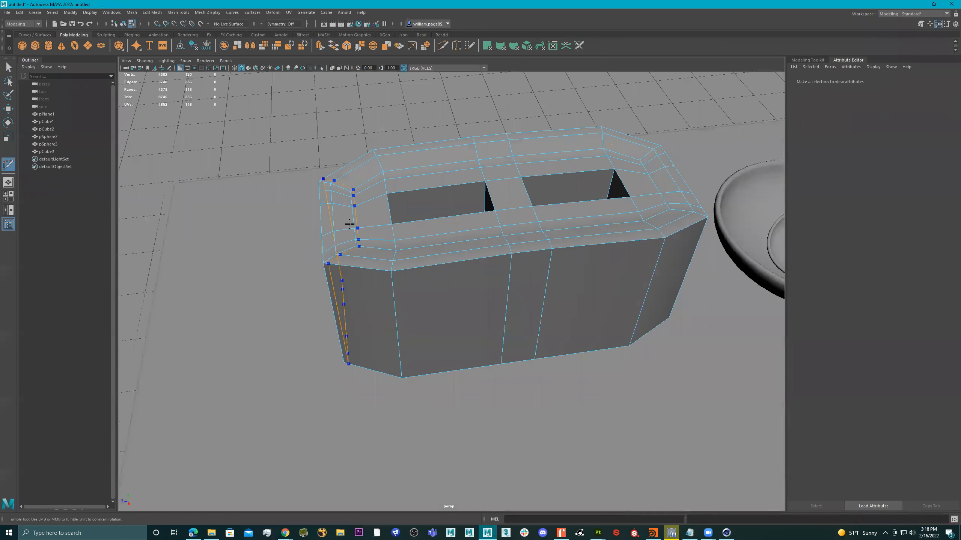
{"action": "key", "text": "q"}
{"action": "double_click", "coordinate": [326, 202]}
{"action": "left_click_drag", "start_coordinate": [496, 189], "coordinate": [511, 139], "text": "alt"}
{"action": "key", "text": "w"}
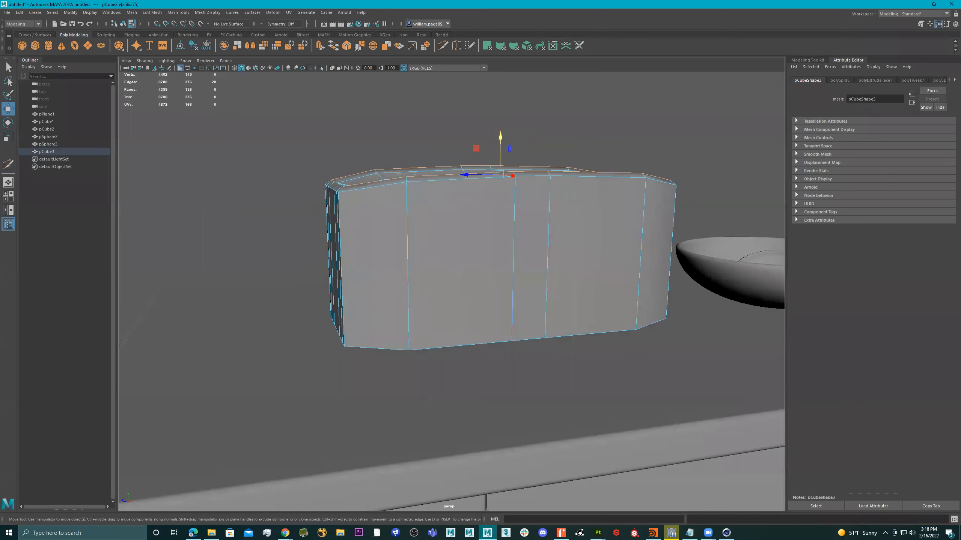
{"action": "left_click_drag", "start_coordinate": [400, 243], "coordinate": [500, 216], "text": "alt"}
{"action": "right_click_drag", "start_coordinate": [500, 215], "coordinate": [502, 249]}
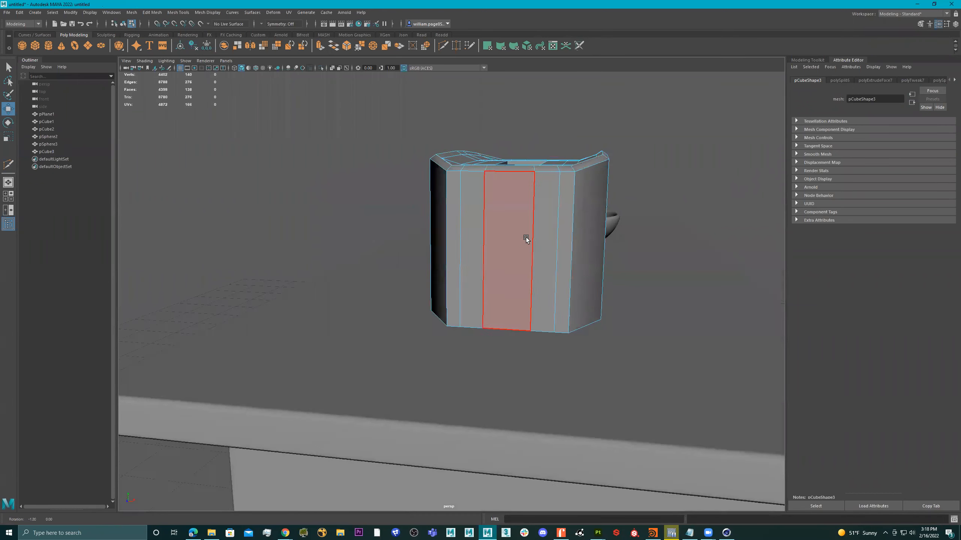
Step: Extrude the five front faces with offset 0.01 and push them in as a recessed panel
{"action": "left_click", "coordinate": [576, 225]}
{"action": "left_click", "coordinate": [558, 225], "text": "shift"}
{"action": "left_click", "coordinate": [516, 225], "text": "shift"}
{"action": "left_click", "coordinate": [478, 226], "text": "shift"}
{"action": "left_click", "coordinate": [465, 228], "text": "shift"}
{"action": "left_click_drag", "start_coordinate": [512, 235], "coordinate": [505, 234], "text": "alt"}
{"action": "key", "text": "ctrl+e"}
{"action": "left_click_drag", "start_coordinate": [568, 231], "coordinate": [577, 258], "text": "alt"}
{"action": "left_click_drag", "start_coordinate": [626, 315], "coordinate": [476, 269]}
{"action": "key", "text": "ctrl+e"}
{"action": "left_click_drag", "start_coordinate": [493, 311], "coordinate": [495, 307]}
{"action": "right_click_drag", "start_coordinate": [466, 241], "coordinate": [501, 230]}
Step: Extrude the centre front face with offset 0.03 and push it inward
{"action": "left_click_drag", "start_coordinate": [539, 184], "coordinate": [530, 215], "text": "alt"}
{"action": "right_click_drag", "start_coordinate": [523, 211], "coordinate": [533, 231], "text": "alt"}
{"action": "left_click", "coordinate": [534, 219]}
{"action": "key", "text": "ctrl+e"}
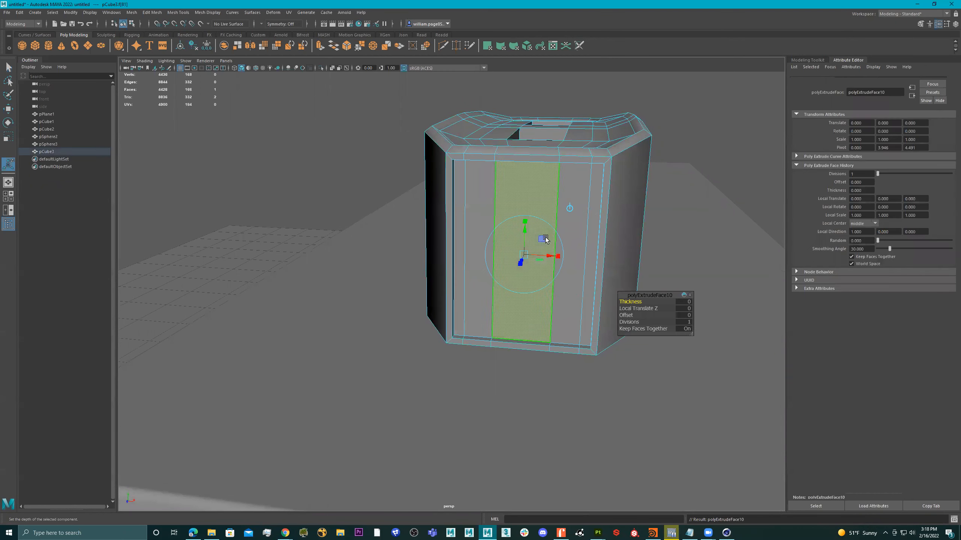
{"action": "left_click_drag", "start_coordinate": [626, 315], "coordinate": [628, 315]}
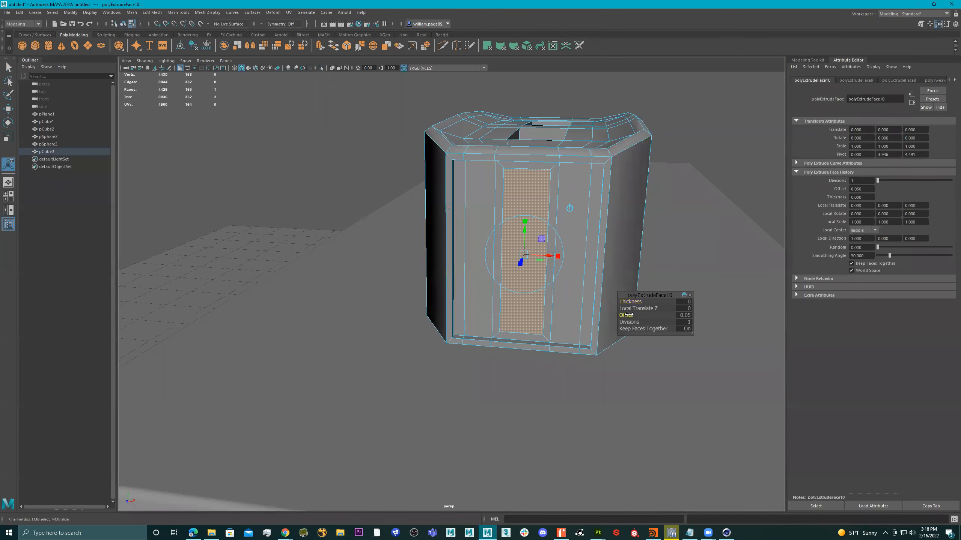
{"action": "left_click_drag", "start_coordinate": [569, 281], "coordinate": [509, 288], "text": "alt"}
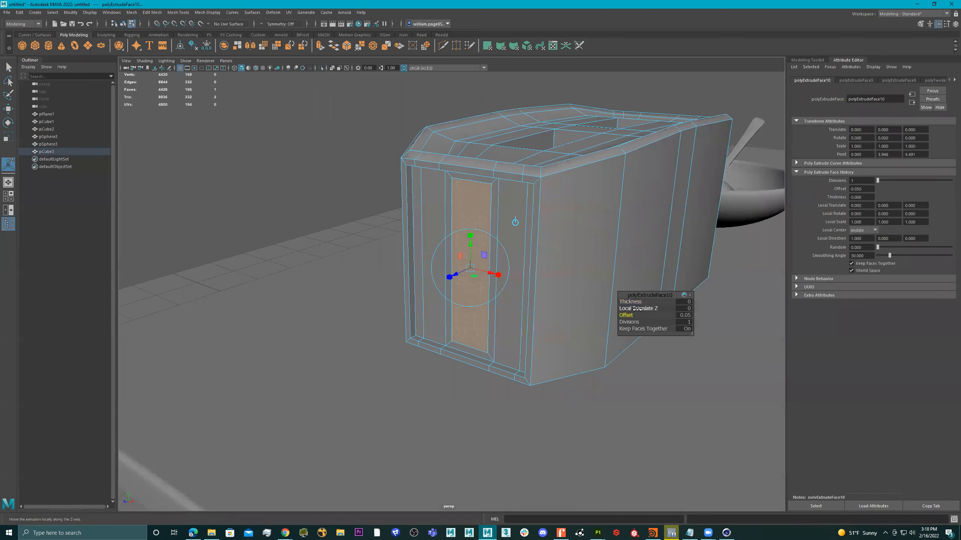
{"action": "left_click_drag", "start_coordinate": [623, 315], "coordinate": [624, 315]}
{"action": "key", "text": "ctrl+e"}
{"action": "left_click_drag", "start_coordinate": [462, 272], "coordinate": [463, 271]}
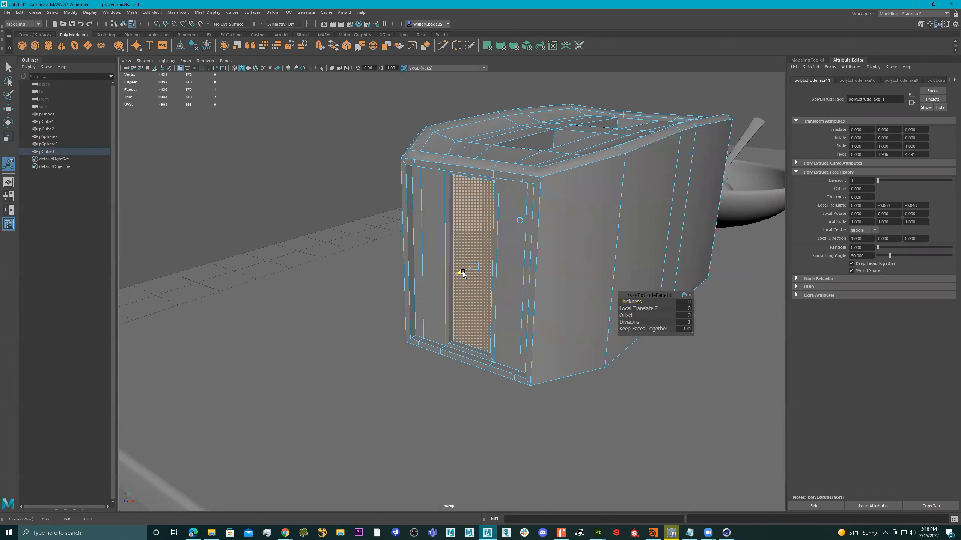
Step: Create a new polygon cube
{"action": "right_click_drag", "start_coordinate": [495, 257], "coordinate": [624, 178]}
{"action": "scroll", "coordinate": [528, 223], "scroll_direction": "down", "scroll_amount": 2}
{"action": "left_click_drag", "start_coordinate": [528, 223], "coordinate": [528, 221], "text": "alt"}
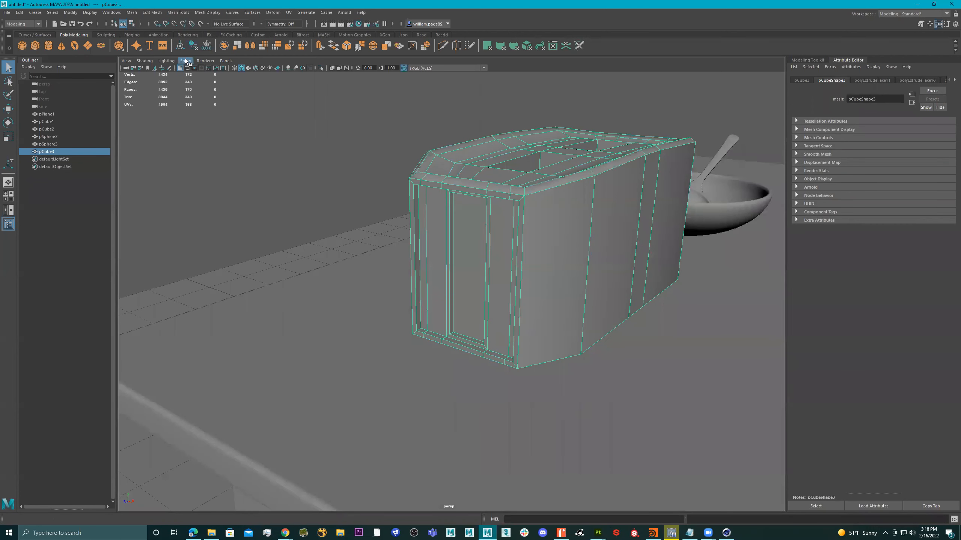
{"action": "left_click", "coordinate": [48, 50]}
Step: Move the new cube up beside the bowl and scale it flat and narrow
{"action": "key", "text": "w"}
{"action": "scroll", "coordinate": [554, 244], "scroll_direction": "down", "scroll_amount": 3}
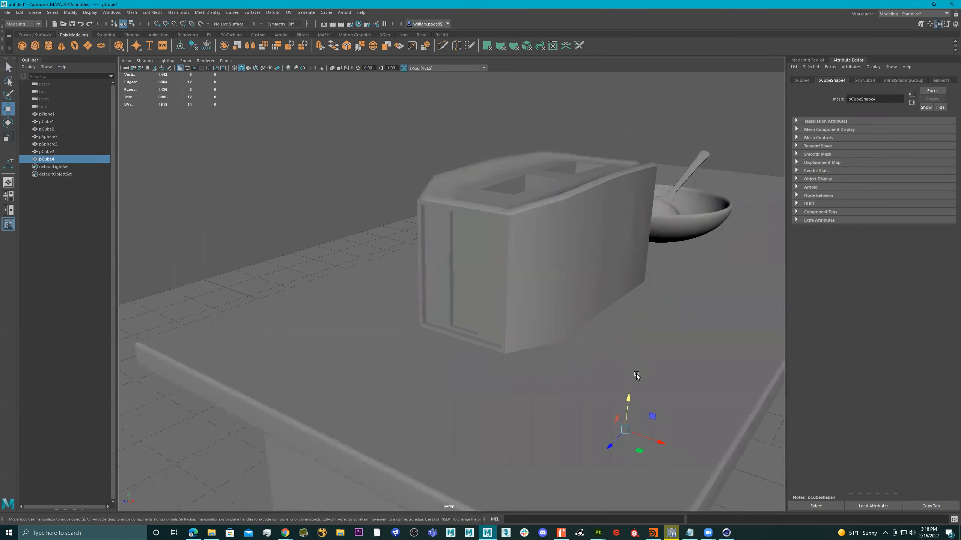
{"action": "left_click_drag", "start_coordinate": [624, 403], "coordinate": [383, 287]}
{"action": "key", "text": "r"}
{"action": "left_click_drag", "start_coordinate": [428, 244], "coordinate": [450, 265]}
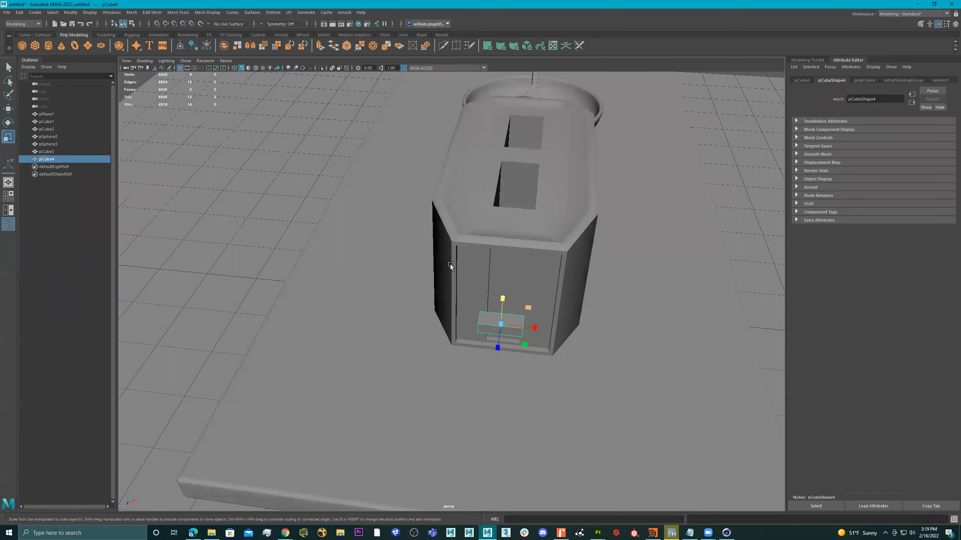
Step: Insert edge loops across the flattened cube
{"action": "right_click", "coordinate": [485, 319], "text": "shift"}
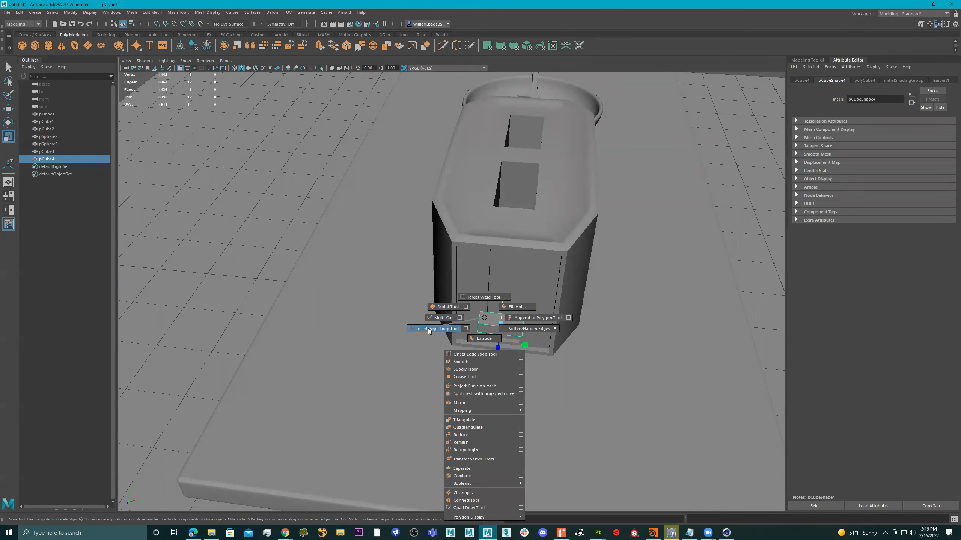
{"action": "left_click", "coordinate": [447, 326]}
{"action": "left_click", "coordinate": [500, 328]}
{"action": "left_click_drag", "start_coordinate": [502, 327], "coordinate": [576, 268], "text": "alt"}
{"action": "right_click_drag", "start_coordinate": [499, 269], "coordinate": [634, 178]}
{"action": "left_click_drag", "start_coordinate": [633, 177], "coordinate": [506, 258], "text": "alt"}
Step: Slide the cube left, away from the toaster
{"action": "left_click", "coordinate": [450, 307]}
{"action": "key", "text": "w"}
{"action": "left_click_drag", "start_coordinate": [406, 310], "coordinate": [228, 309]}
{"action": "left_click_drag", "start_coordinate": [372, 248], "coordinate": [334, 226], "text": "alt"}
Step: Select three faces of the cube and extrude them outward
{"action": "right_click_drag", "start_coordinate": [335, 226], "coordinate": [336, 240]}
{"action": "left_click", "coordinate": [336, 242]}
{"action": "left_click_drag", "start_coordinate": [335, 243], "coordinate": [389, 231], "text": "alt"}
{"action": "mouse_move", "coordinate": [310, 227]}
{"action": "left_mouse_down", "text": "alt"}
{"action": "mouse_move", "coordinate": [424, 224]}
{"action": "mouse_move", "coordinate": [327, 227]}
{"action": "left_mouse_up", "text": "alt"}
{"action": "left_click", "coordinate": [295, 247]}
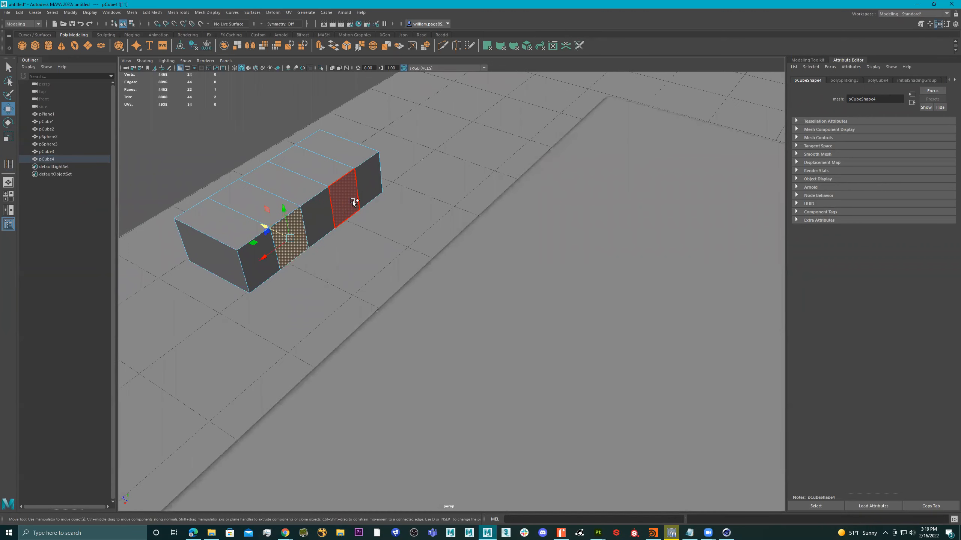
{"action": "left_click", "coordinate": [353, 200], "text": "shift"}
{"action": "left_click", "coordinate": [324, 232], "text": "shift"}
{"action": "right_click_drag", "start_coordinate": [432, 235], "coordinate": [363, 243], "text": "alt"}
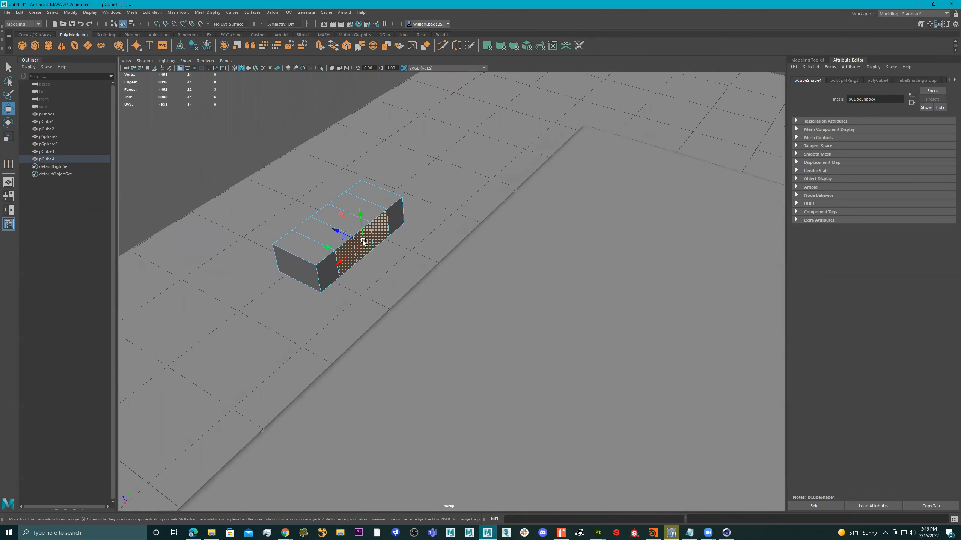
{"action": "key", "text": "ctrl+e"}
{"action": "left_click_drag", "start_coordinate": [363, 267], "coordinate": [474, 319]}
Step: Select the end face and slide it along the arm
{"action": "right_click_drag", "start_coordinate": [460, 287], "coordinate": [420, 282], "text": "alt"}
{"action": "left_click_drag", "start_coordinate": [411, 280], "coordinate": [454, 273], "text": "alt"}
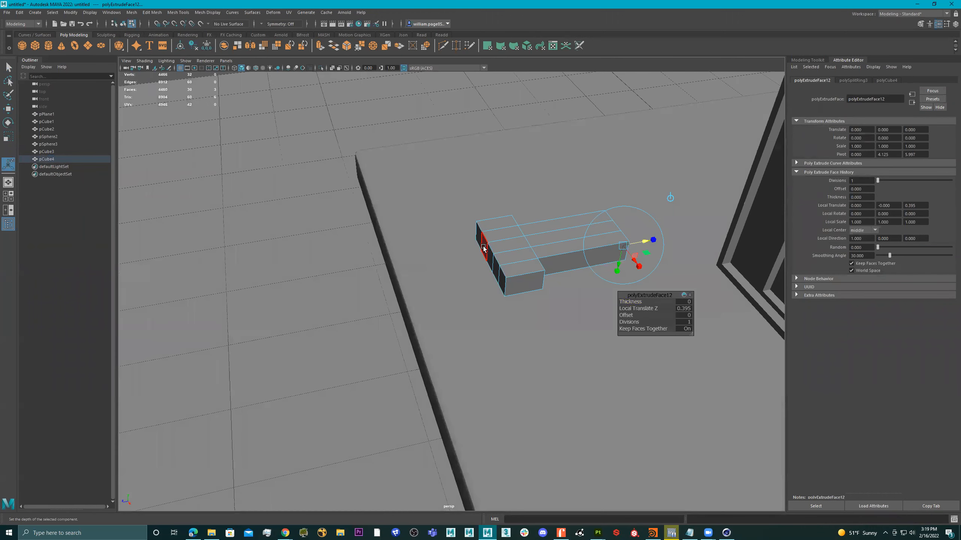
{"action": "left_click", "coordinate": [489, 257]}
{"action": "key", "text": "w"}
{"action": "left_click_drag", "start_coordinate": [478, 264], "coordinate": [496, 243]}
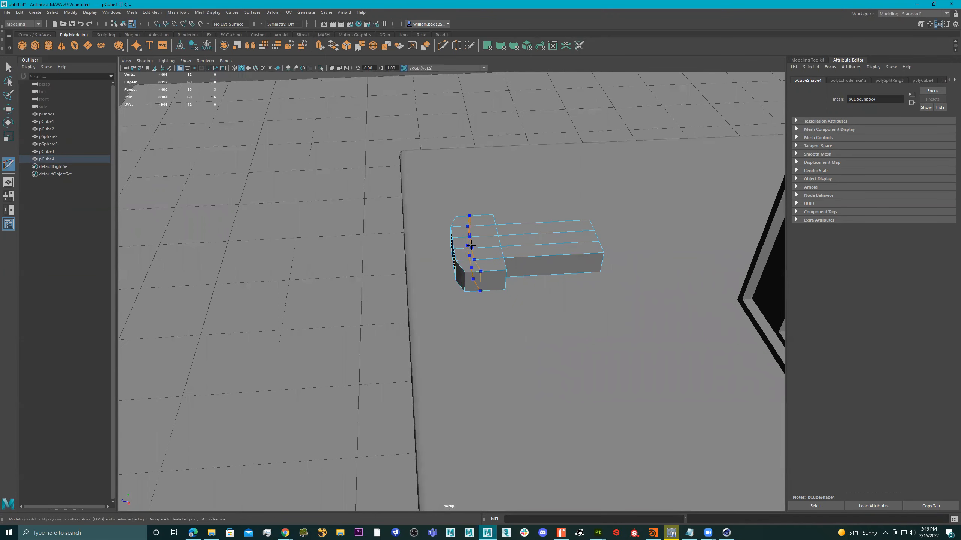
Step: Insert an edge loop near the block end and scale it taller in Y
{"action": "left_click", "coordinate": [471, 245], "text": "ctrl"}
{"action": "key", "text": "q"}
{"action": "right_click_drag", "start_coordinate": [470, 240], "coordinate": [461, 215]}
{"action": "double_click", "coordinate": [469, 230]}
{"action": "key", "text": "r"}
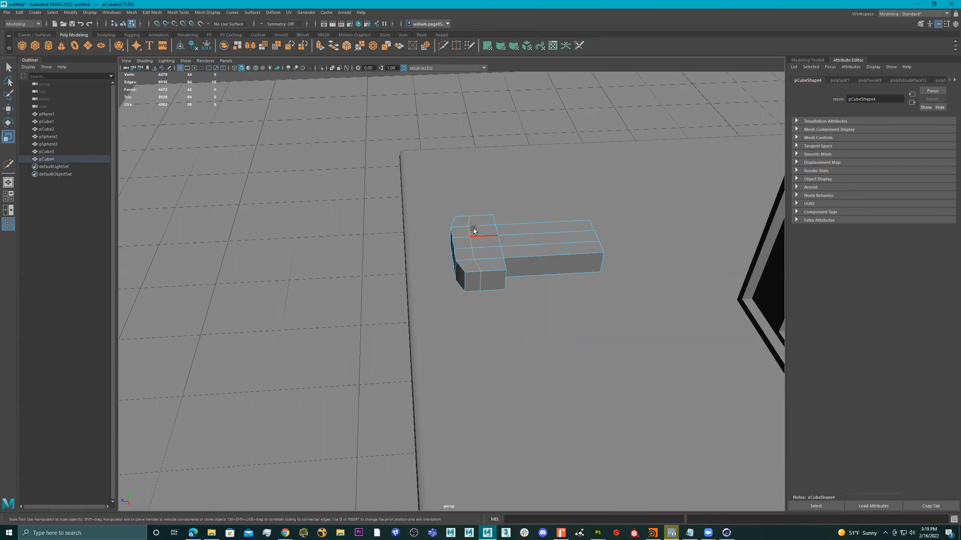
{"action": "left_click_drag", "start_coordinate": [475, 231], "coordinate": [478, 209]}
{"action": "right_click_drag", "start_coordinate": [474, 196], "coordinate": [510, 184]}
{"action": "left_click_drag", "start_coordinate": [529, 181], "coordinate": [506, 159], "text": "alt"}
{"action": "right_click_drag", "start_coordinate": [491, 183], "coordinate": [491, 204]}
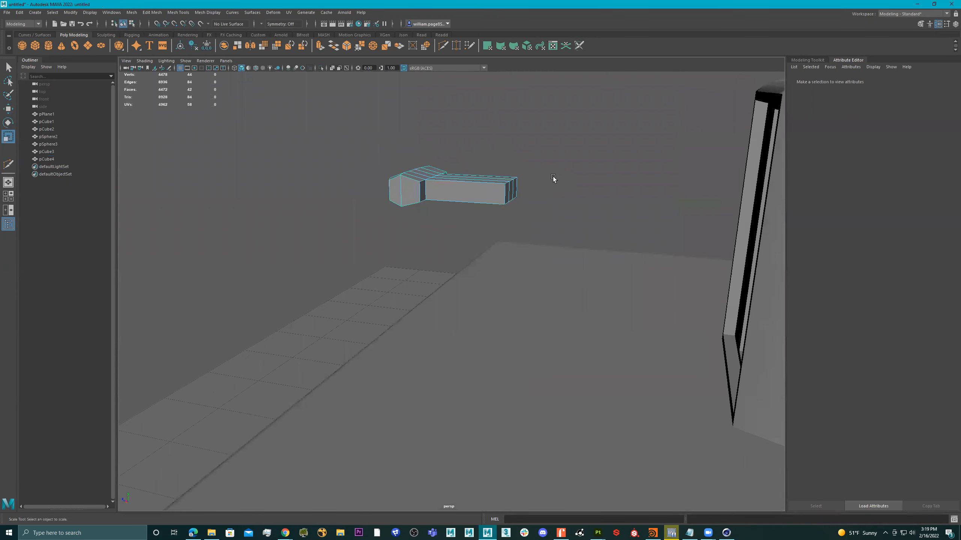
Step: Move pCube4 over beside the toaster front
{"action": "left_click_drag", "start_coordinate": [496, 212], "coordinate": [505, 190]}
{"action": "right_click_drag", "start_coordinate": [504, 190], "coordinate": [569, 129]}
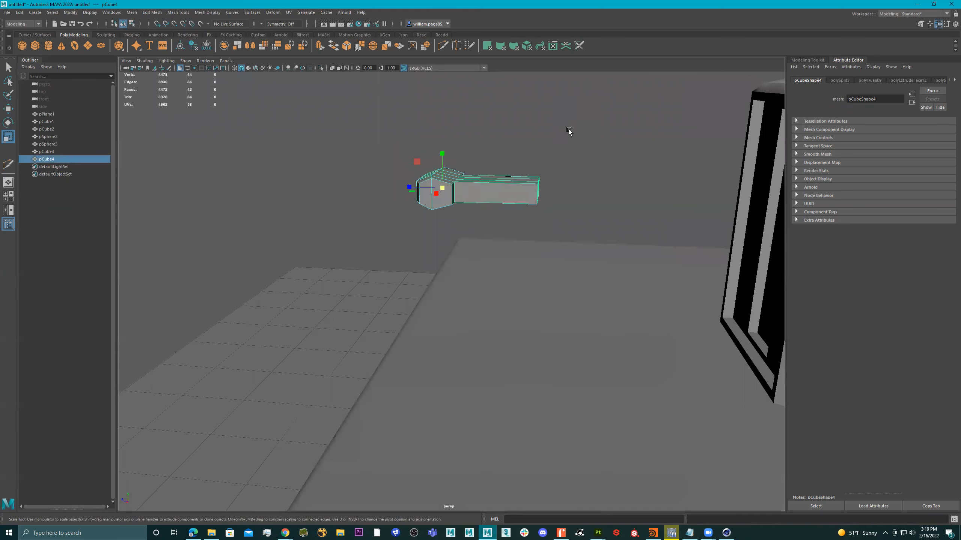
{"action": "left_click_drag", "start_coordinate": [488, 163], "coordinate": [508, 188], "text": "alt"}
{"action": "key", "text": "w"}
{"action": "left_click_drag", "start_coordinate": [440, 233], "coordinate": [654, 230]}
{"action": "left_click_drag", "start_coordinate": [568, 238], "coordinate": [640, 254], "text": "alt"}
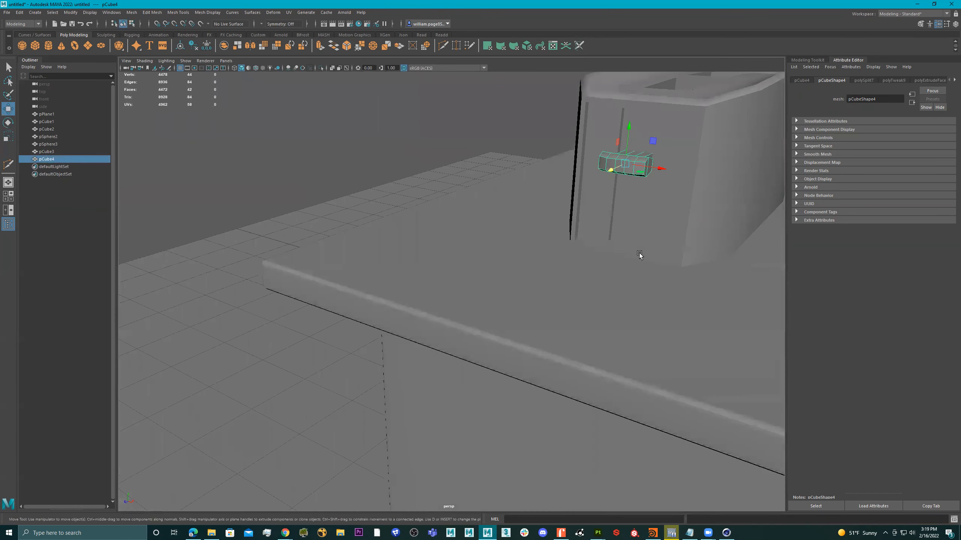
{"action": "middle_click_drag", "start_coordinate": [639, 254], "coordinate": [480, 275], "text": "alt"}
{"action": "left_click_drag", "start_coordinate": [480, 276], "coordinate": [490, 271], "text": "alt"}
{"action": "right_click_drag", "start_coordinate": [515, 227], "coordinate": [572, 229], "text": "alt"}
{"action": "middle_click_drag", "start_coordinate": [572, 229], "coordinate": [513, 267], "text": "alt"}
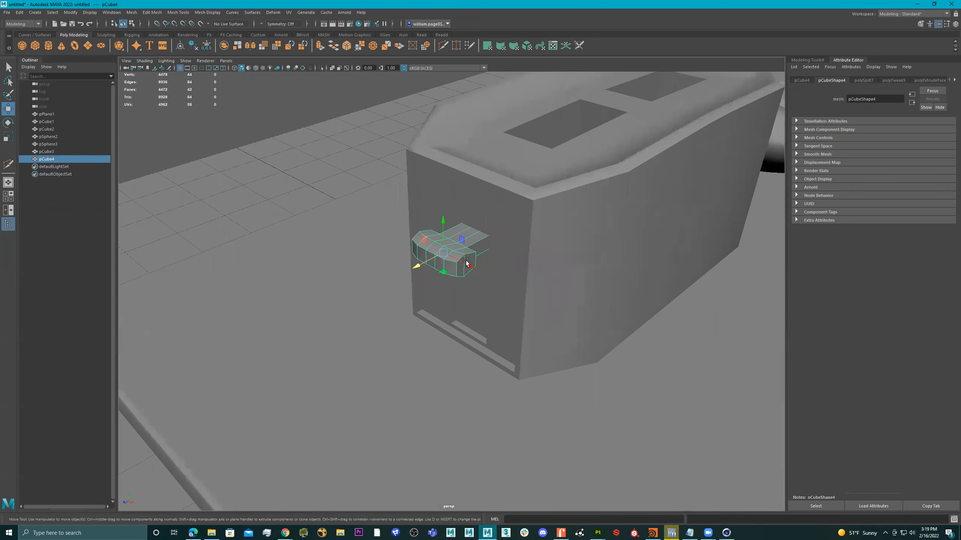
Step: Turn on smooth preview and pull the handle's eight end vertices out to lengthen it
{"action": "key", "text": "3"}
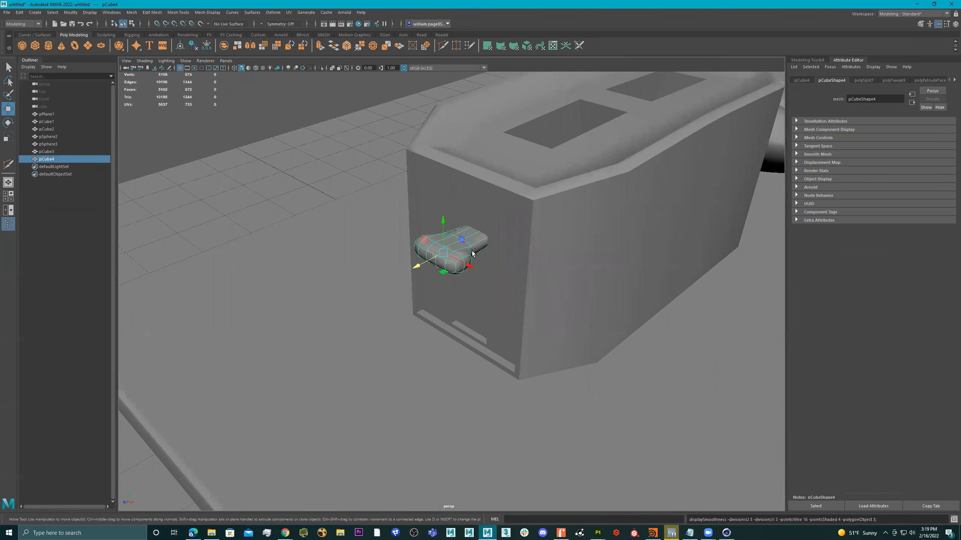
{"action": "left_click_drag", "start_coordinate": [484, 257], "coordinate": [372, 245], "text": "alt"}
{"action": "right_click_drag", "start_coordinate": [372, 245], "coordinate": [333, 243]}
{"action": "left_click_drag", "start_coordinate": [478, 214], "coordinate": [452, 245]}
{"action": "key", "text": "r"}
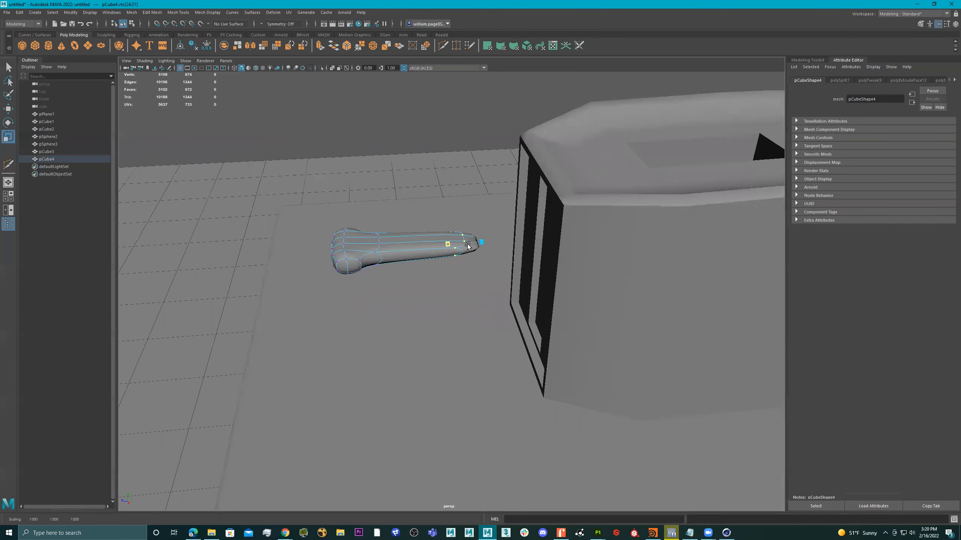
Step: Select the vertices at the handle's left end and scale them up into a flared end
{"action": "right_click_drag", "start_coordinate": [365, 239], "coordinate": [364, 242]}
{"action": "left_click_drag", "start_coordinate": [364, 242], "coordinate": [374, 222], "text": "alt"}
{"action": "right_click_drag", "start_coordinate": [374, 221], "coordinate": [313, 141]}
{"action": "left_click_drag", "start_coordinate": [314, 141], "coordinate": [396, 283]}
{"action": "left_click_drag", "start_coordinate": [377, 248], "coordinate": [383, 207]}
{"action": "left_click_drag", "start_coordinate": [384, 208], "coordinate": [437, 240], "text": "alt"}
{"action": "right_click_drag", "start_coordinate": [438, 239], "coordinate": [434, 240]}
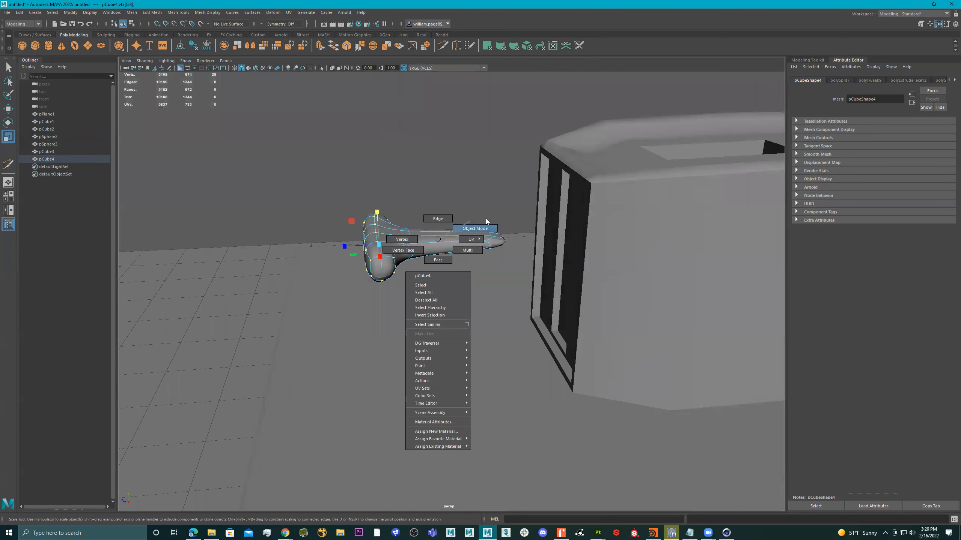
{"action": "right_click_drag", "start_coordinate": [486, 222], "coordinate": [492, 223]}
Step: Compare the lever's low-poly cage with its smooth preview from a couple of angles
{"action": "left_click_drag", "start_coordinate": [495, 223], "coordinate": [471, 236], "text": "alt"}
{"action": "key", "text": "1"}
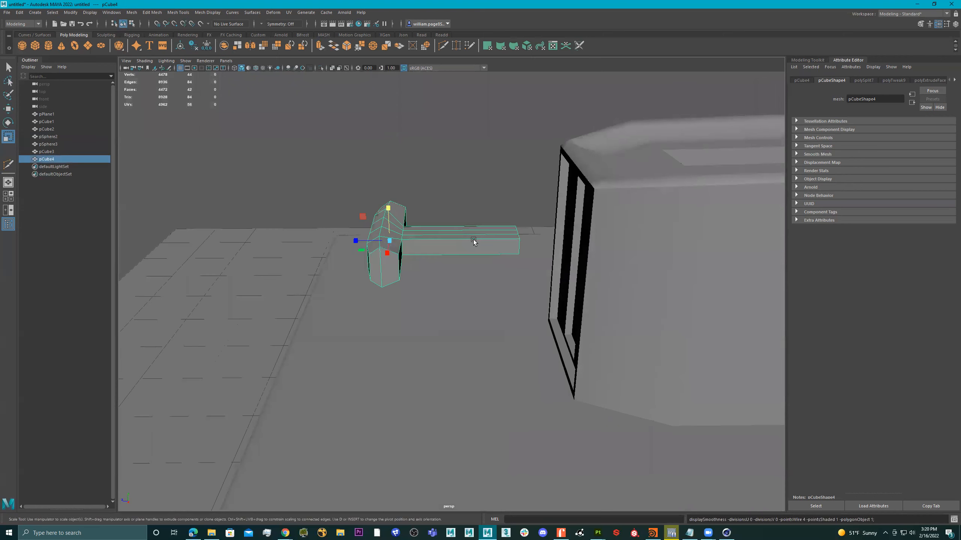
{"action": "key", "text": "3"}
{"action": "key", "text": "1"}
{"action": "mouse_move", "coordinate": [444, 238]}
{"action": "left_mouse_down", "text": "alt"}
{"action": "mouse_move", "coordinate": [467, 239]}
{"action": "mouse_move", "coordinate": [427, 245]}
{"action": "mouse_move", "coordinate": [450, 238]}
{"action": "left_mouse_up", "text": "alt"}
{"action": "key", "text": "3"}
{"action": "key", "text": "1"}
Step: Delete the three end faces of the lever's long arm
{"action": "right_click", "coordinate": [451, 235]}
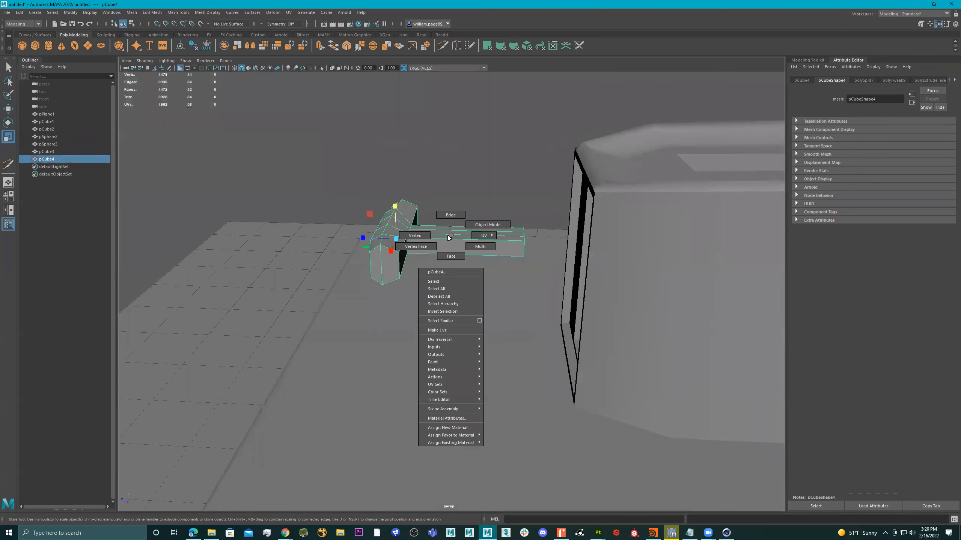
{"action": "right_click_drag", "start_coordinate": [448, 236], "coordinate": [416, 235]}
{"action": "left_click_drag", "start_coordinate": [551, 205], "coordinate": [506, 250]}
{"action": "left_click_drag", "start_coordinate": [507, 250], "coordinate": [505, 235], "text": "alt"}
{"action": "right_click", "coordinate": [505, 236]}
{"action": "right_click_drag", "start_coordinate": [505, 236], "coordinate": [526, 244]}
{"action": "left_click_drag", "start_coordinate": [531, 270], "coordinate": [540, 268]}
{"action": "left_click_drag", "start_coordinate": [353, 170], "coordinate": [482, 320], "text": "ctrl"}
{"action": "key", "text": "Delete"}
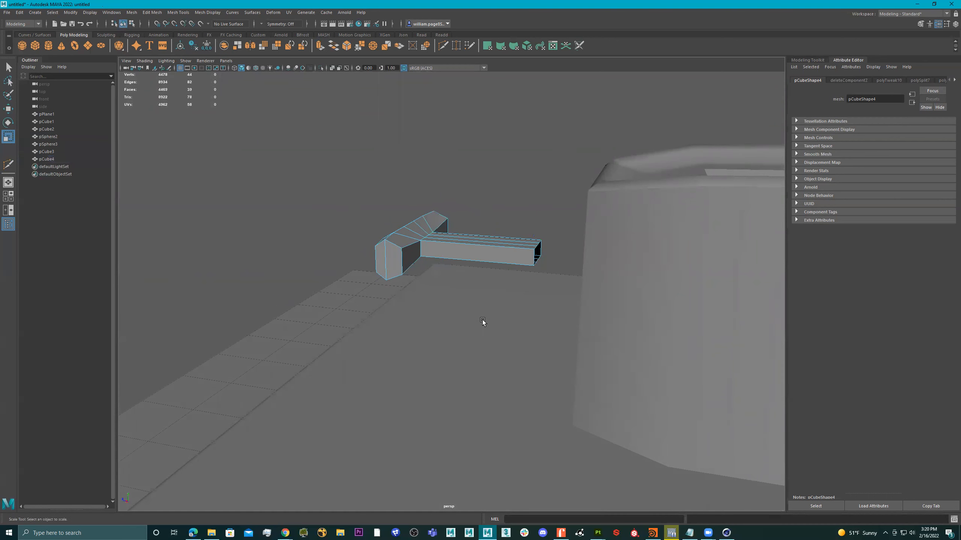
Step: Move the lever until its arm meets the toaster, then shrink it uniformly
{"action": "left_click_drag", "start_coordinate": [504, 241], "coordinate": [461, 258], "text": "alt"}
{"action": "right_click_drag", "start_coordinate": [461, 259], "coordinate": [476, 264]}
{"action": "key", "text": "w"}
{"action": "left_click_drag", "start_coordinate": [392, 244], "coordinate": [473, 248]}
{"action": "left_click_drag", "start_coordinate": [475, 249], "coordinate": [478, 277], "text": "alt"}
{"action": "key", "text": "r"}
{"action": "left_click_drag", "start_coordinate": [381, 244], "coordinate": [381, 255]}
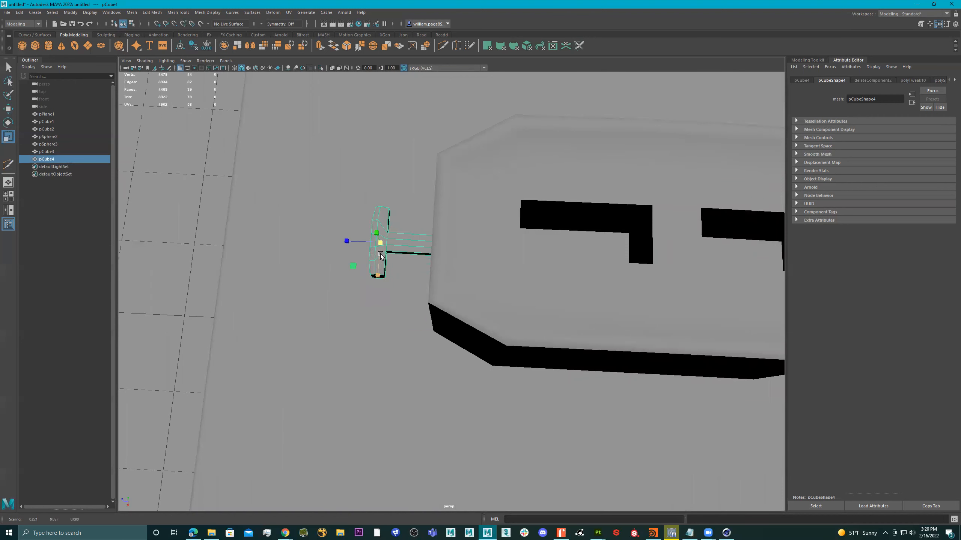
{"action": "key", "text": "4"}
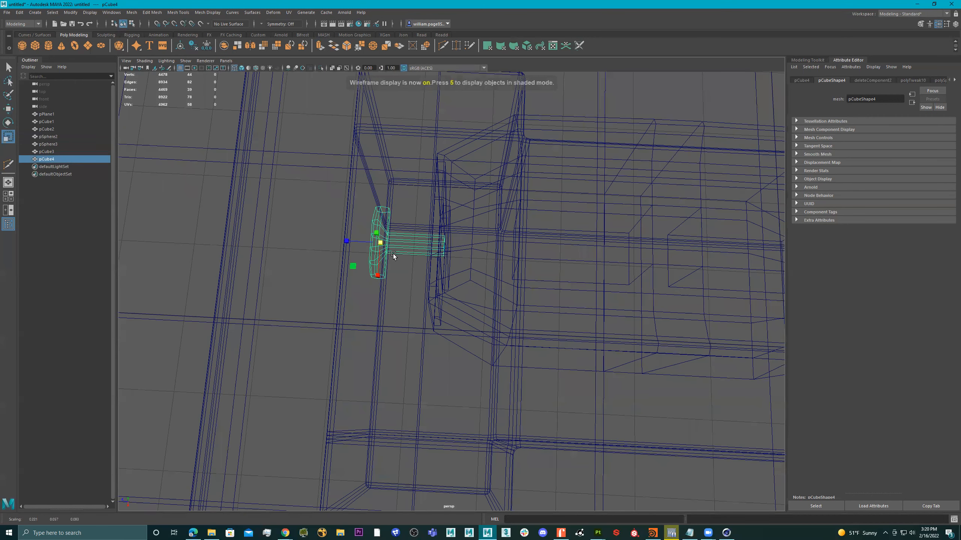
{"action": "key", "text": "5"}
{"action": "key", "text": "3"}
Step: Slide the lever along X snugly against the toaster body's end, then select the body
{"action": "left_click_drag", "start_coordinate": [413, 249], "coordinate": [424, 237], "text": "alt"}
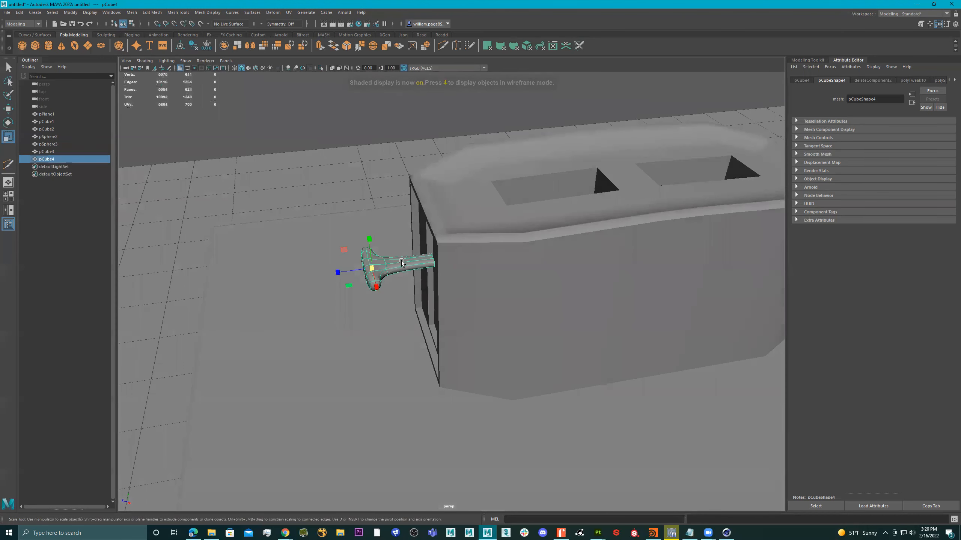
{"action": "key", "text": "w"}
{"action": "left_click_drag", "start_coordinate": [335, 274], "coordinate": [288, 280]}
{"action": "right_click_drag", "start_coordinate": [366, 266], "coordinate": [301, 260]}
{"action": "left_click_drag", "start_coordinate": [402, 242], "coordinate": [345, 274]}
{"action": "right_click_drag", "start_coordinate": [332, 271], "coordinate": [363, 238]}
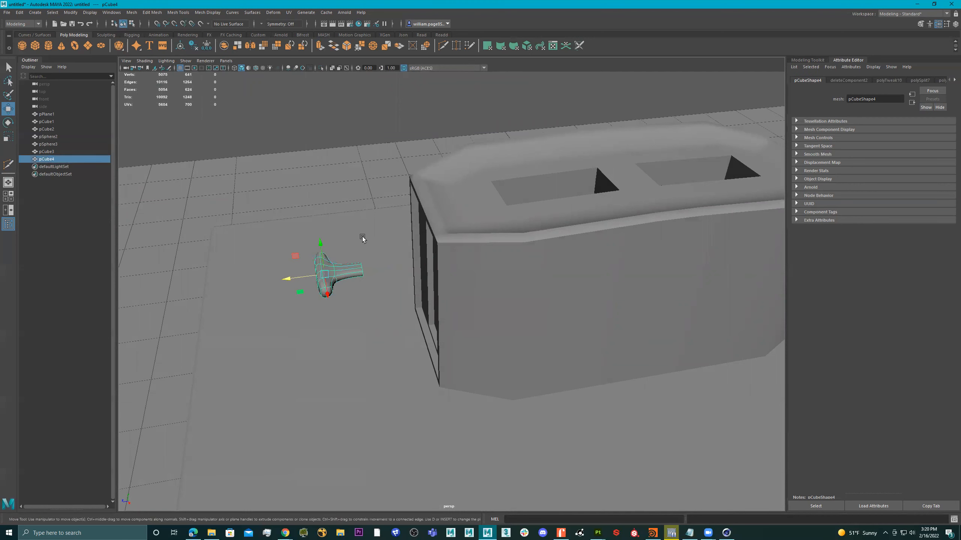
{"action": "left_click_drag", "start_coordinate": [287, 277], "coordinate": [372, 272]}
{"action": "scroll", "coordinate": [416, 249], "scroll_direction": "down", "scroll_amount": 5}
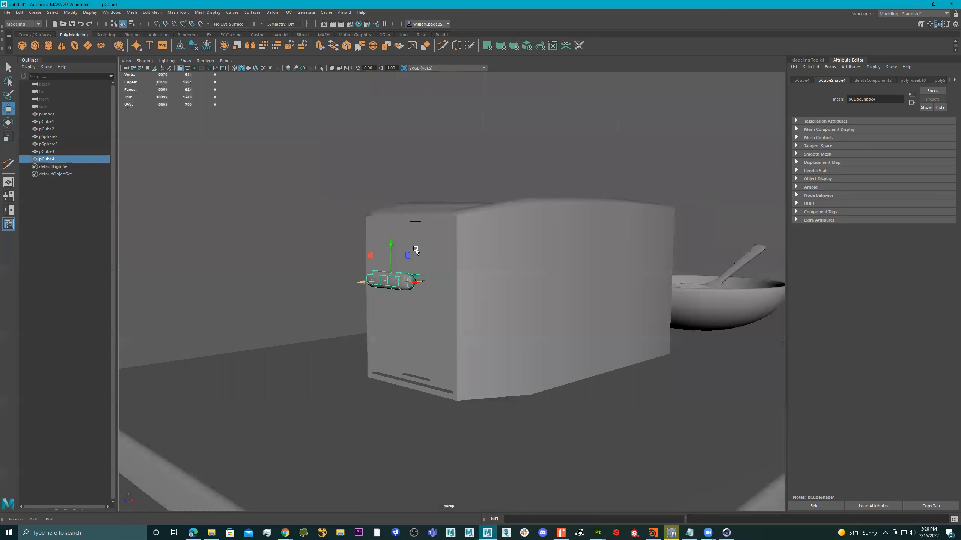
{"action": "left_click", "coordinate": [509, 261]}
Step: Insert a horizontal edge loop around the toaster body with Multi-Cut
{"action": "left_click_drag", "start_coordinate": [509, 261], "coordinate": [443, 122], "text": "alt"}
{"action": "key", "text": "3"}
{"action": "key", "text": "1"}
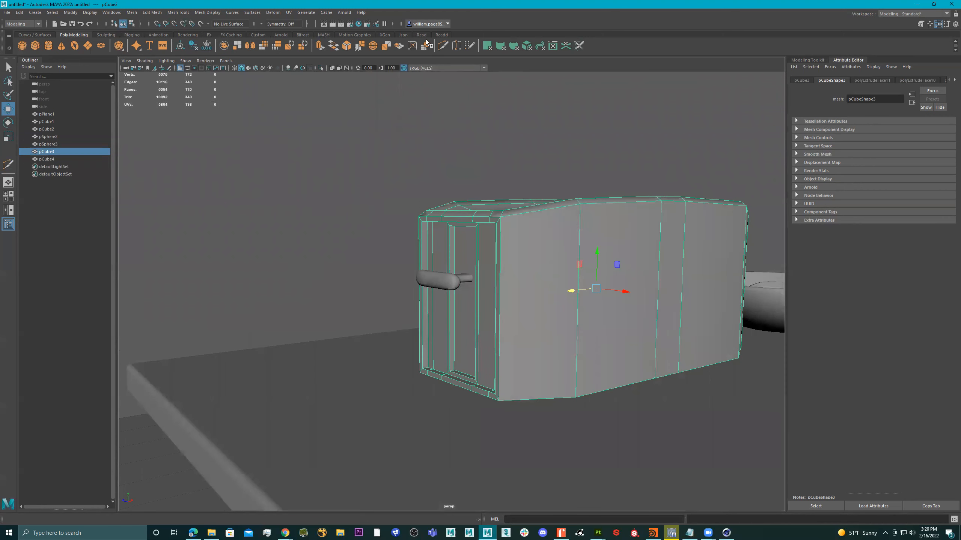
{"action": "left_click", "coordinate": [443, 46]}
{"action": "left_click", "coordinate": [511, 383], "text": "ctrl"}
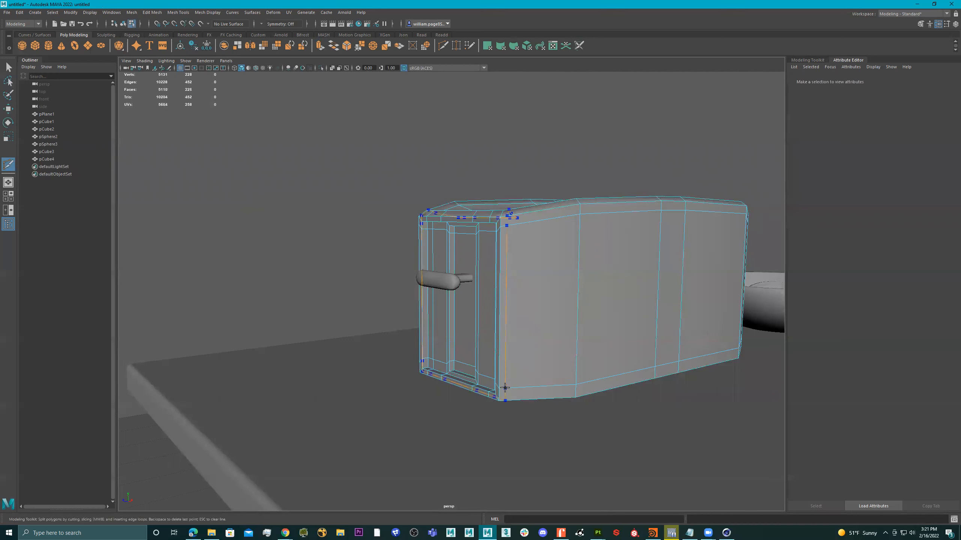
{"action": "key", "text": "3"}
{"action": "left_click_drag", "start_coordinate": [549, 301], "coordinate": [595, 294], "text": "alt"}
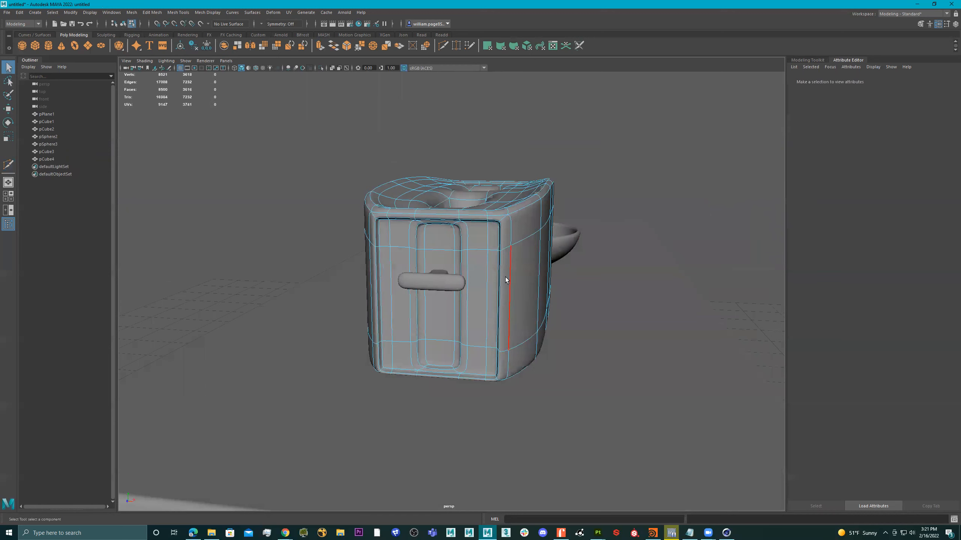
{"action": "key", "text": "5"}
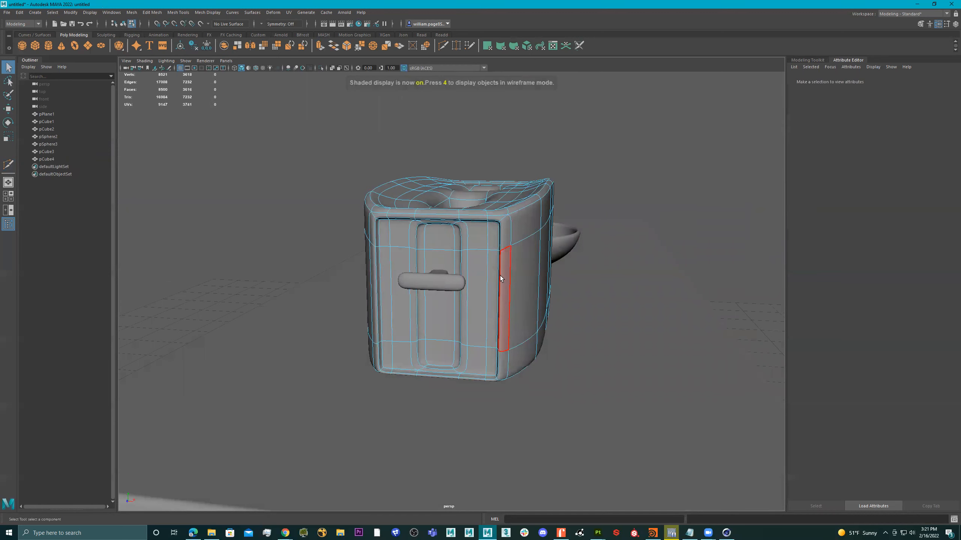
{"action": "key", "text": "1"}
Step: Select the lever groove face, grow the selection, and scale it narrower in X
{"action": "left_click_drag", "start_coordinate": [494, 278], "coordinate": [475, 261], "text": "alt"}
{"action": "right_click_drag", "start_coordinate": [475, 261], "coordinate": [518, 252]}
{"action": "mouse_move", "coordinate": [519, 251]}
{"action": "left_mouse_down", "text": "alt"}
{"action": "mouse_move", "coordinate": [560, 262]}
{"action": "mouse_move", "coordinate": [519, 263]}
{"action": "left_mouse_up", "text": "alt"}
{"action": "right_click_drag", "start_coordinate": [453, 250], "coordinate": [463, 287]}
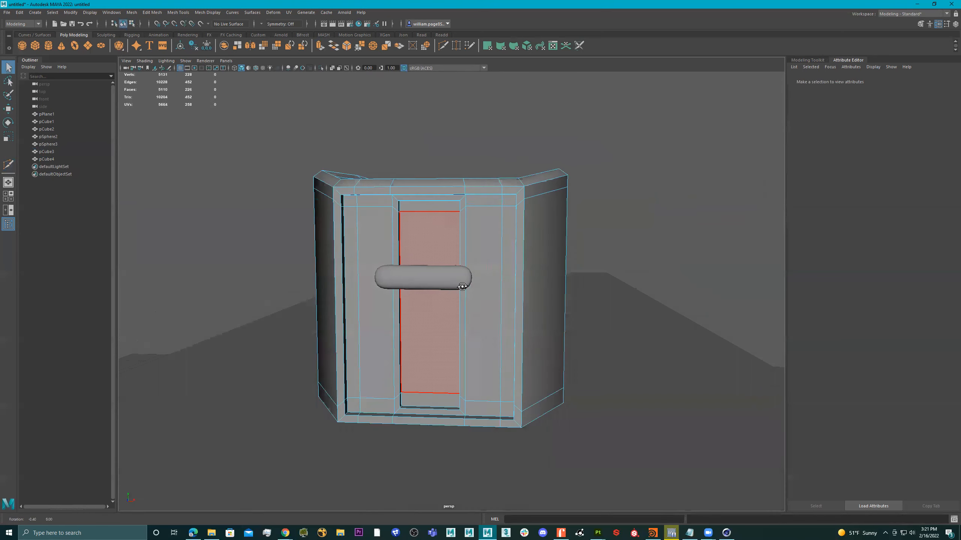
{"action": "left_click_drag", "start_coordinate": [463, 286], "coordinate": [426, 238], "text": "alt"}
{"action": "left_click", "coordinate": [440, 237]}
{"action": "key", "text": "shift+period"}
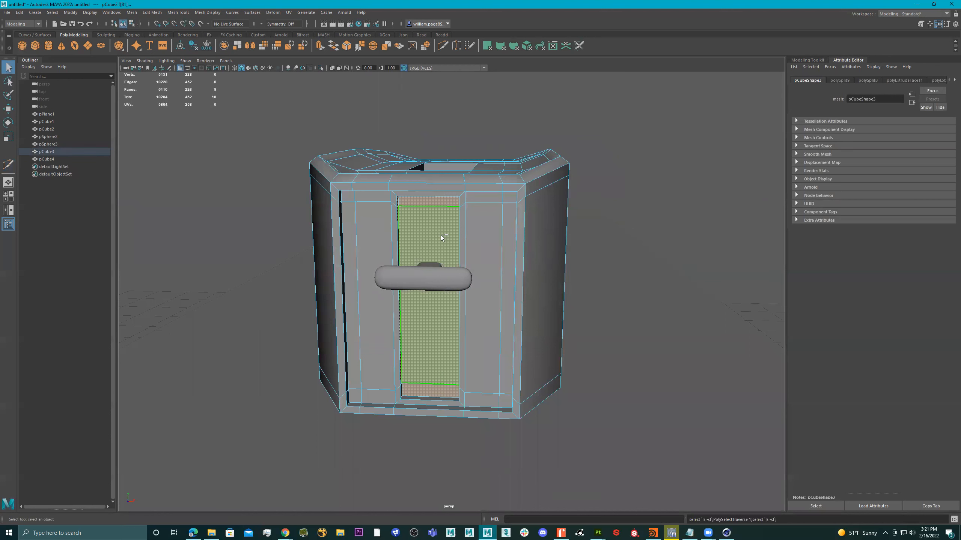
{"action": "key", "text": "r"}
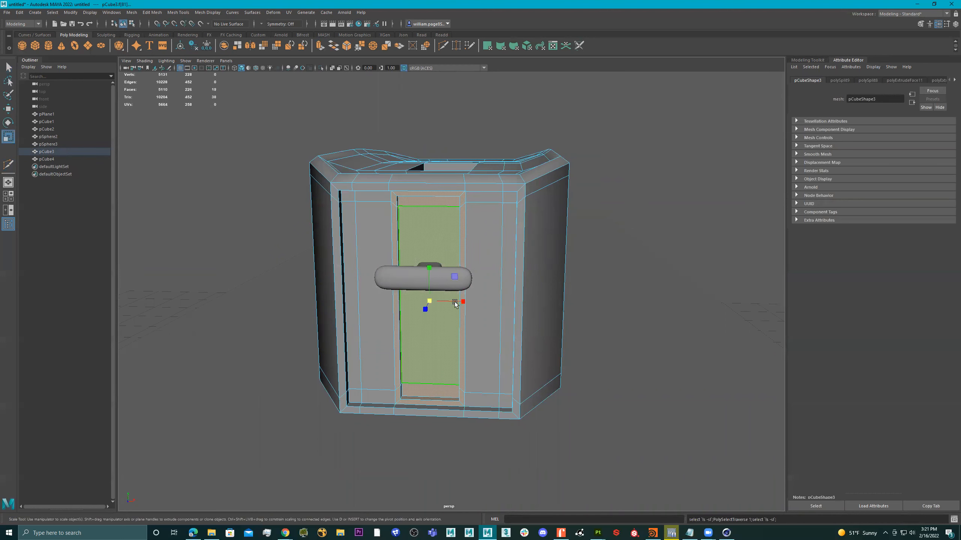
{"action": "left_click_drag", "start_coordinate": [463, 302], "coordinate": [403, 296]}
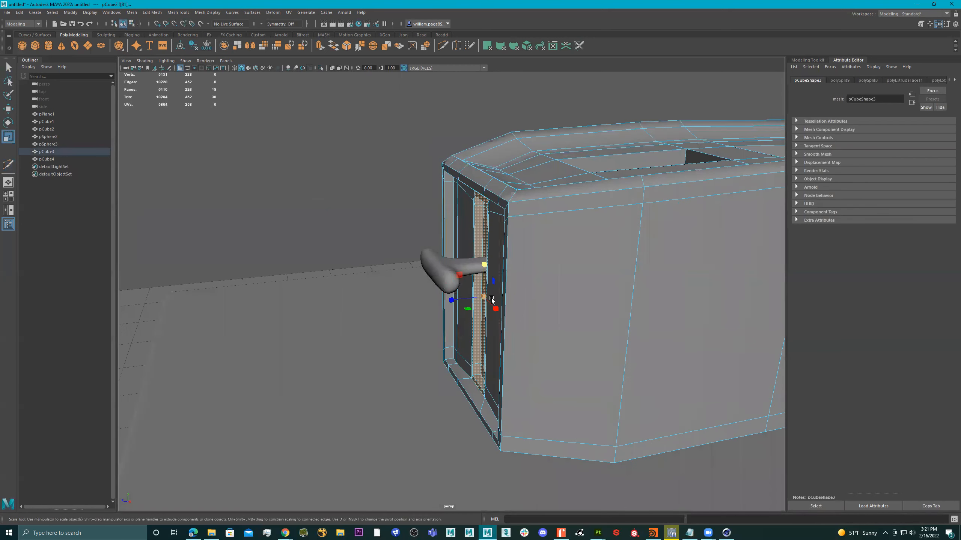
Step: Check the body smoothed, then add edge loops near the slot holes
{"action": "right_click_drag", "start_coordinate": [653, 248], "coordinate": [658, 244]}
{"action": "key", "text": "3"}
{"action": "left_click_drag", "start_coordinate": [540, 284], "coordinate": [489, 303], "text": "alt"}
{"action": "key", "text": "1"}
{"action": "left_click_drag", "start_coordinate": [450, 254], "coordinate": [462, 213], "text": "alt"}
{"action": "left_click", "coordinate": [443, 46]}
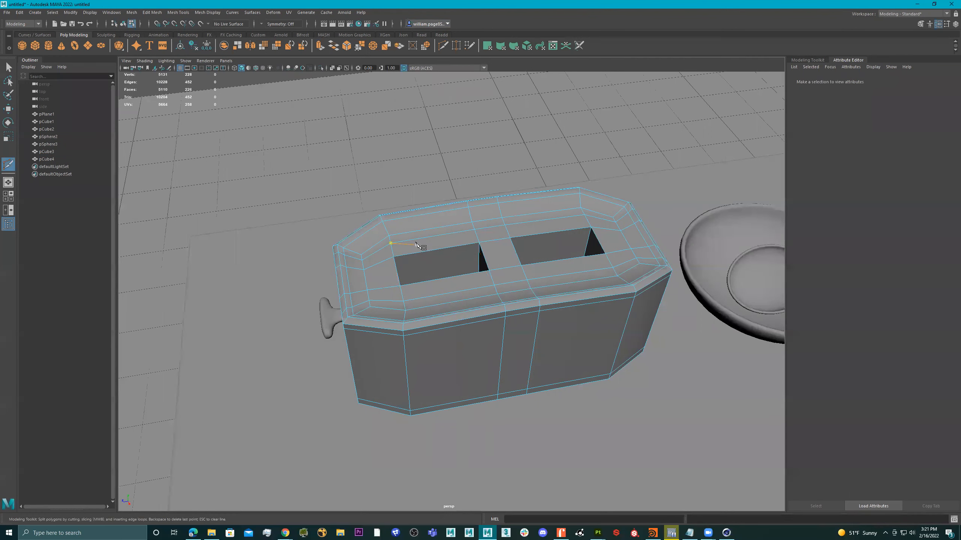
{"action": "right_click_drag", "start_coordinate": [423, 247], "coordinate": [550, 243], "text": "alt"}
{"action": "left_click_drag", "start_coordinate": [550, 245], "coordinate": [579, 223], "text": "alt"}
{"action": "right_click_drag", "start_coordinate": [578, 223], "coordinate": [446, 250], "text": "alt"}
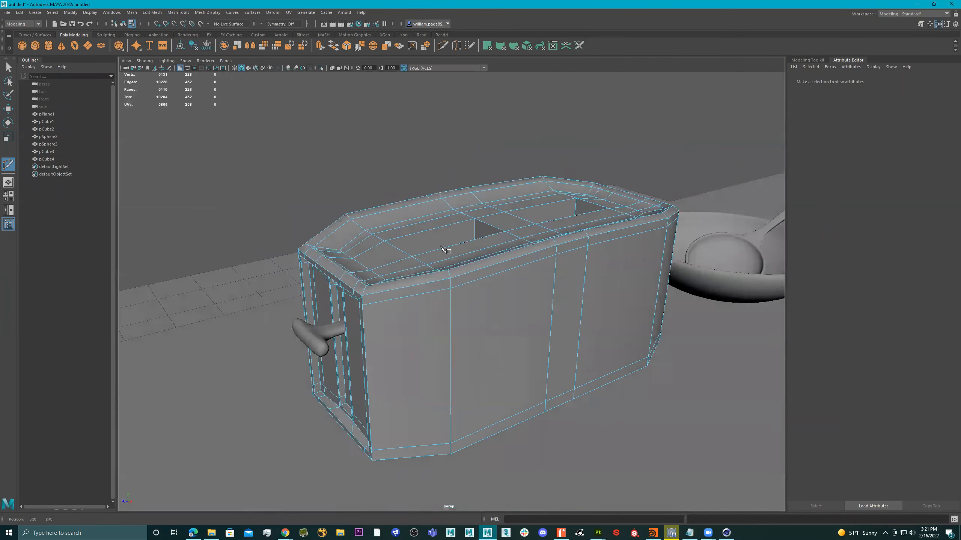
{"action": "left_click_drag", "start_coordinate": [447, 251], "coordinate": [441, 246], "text": "alt"}
Step: Marquee-select every edge of the toaster body
{"action": "key", "text": "q"}
{"action": "scroll", "coordinate": [485, 258], "scroll_direction": "down", "scroll_amount": 2}
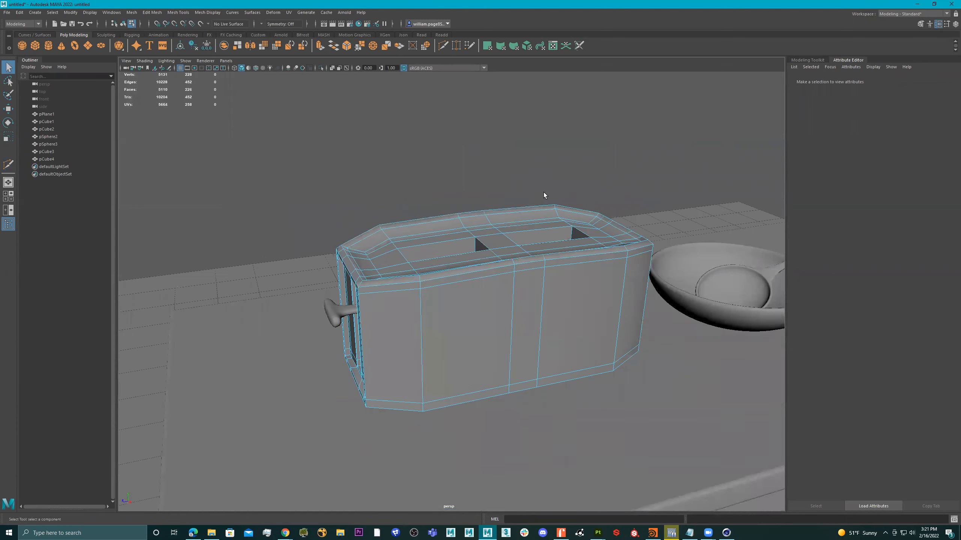
{"action": "scroll", "coordinate": [544, 192], "scroll_direction": "down", "scroll_amount": 3}
{"action": "left_click_drag", "start_coordinate": [619, 178], "coordinate": [260, 398], "text": "alt"}
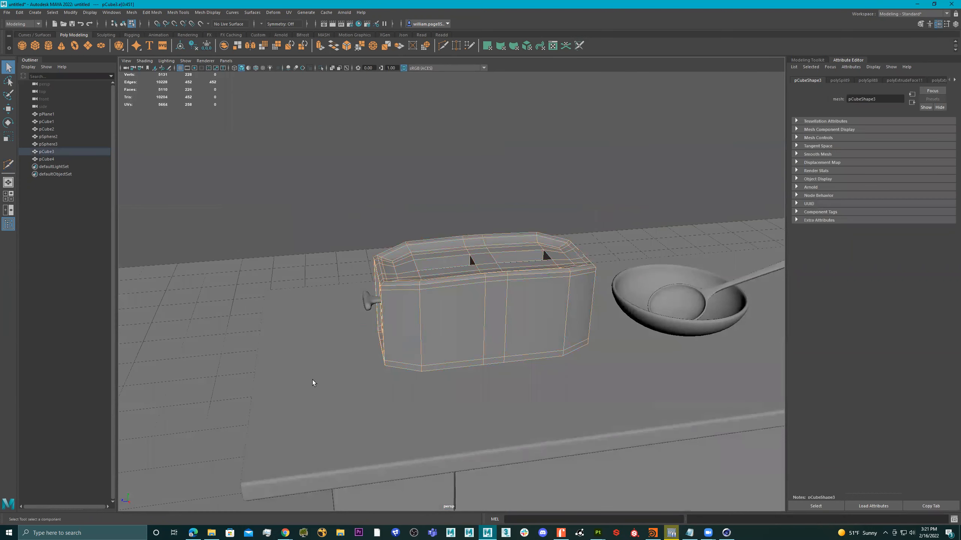
Step: Bevel the toaster body's edges at fraction 1.000 with one segment and preview it smoothed
{"action": "right_click_drag", "start_coordinate": [433, 290], "coordinate": [461, 286], "text": "shift"}
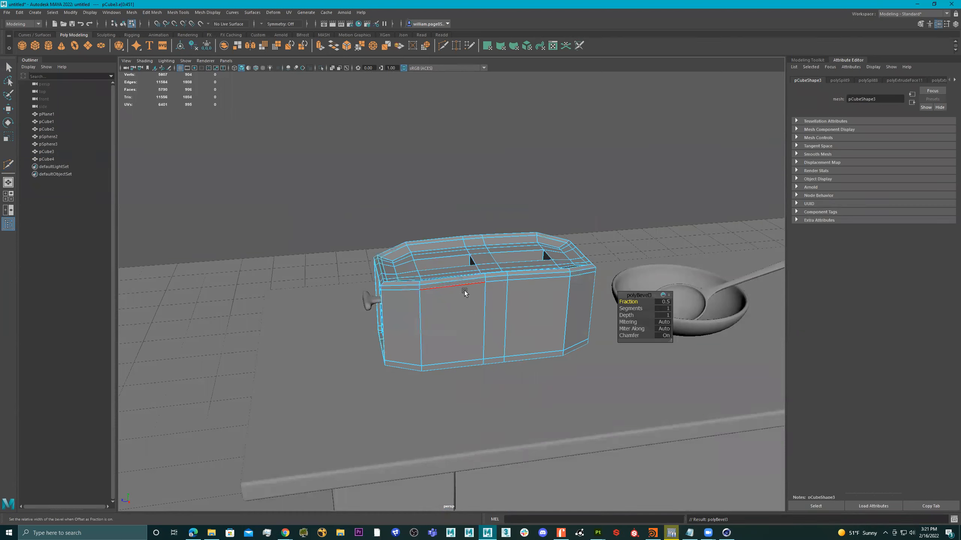
{"action": "scroll", "coordinate": [515, 283], "scroll_direction": "up", "scroll_amount": 2}
{"action": "scroll", "coordinate": [515, 283], "scroll_direction": "up", "scroll_amount": 1}
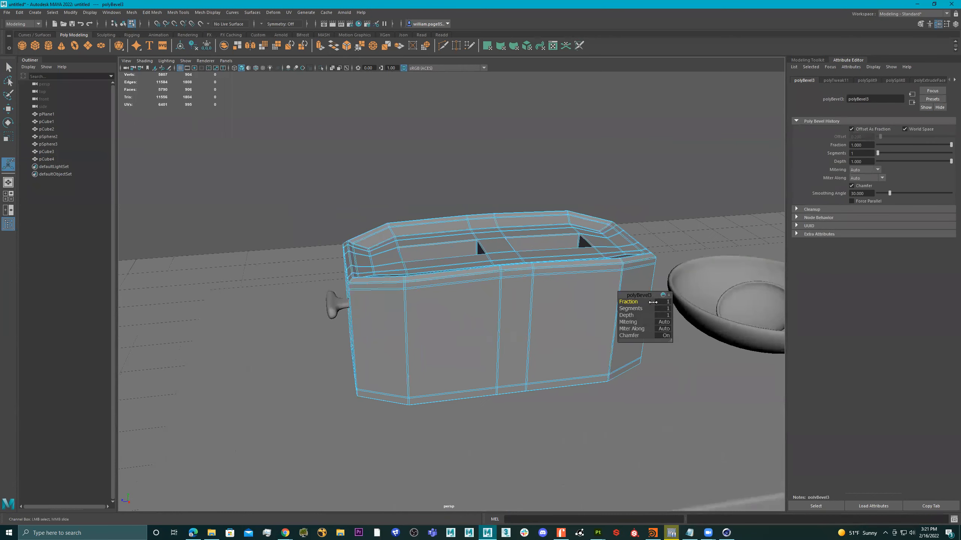
{"action": "key", "text": "3"}
{"action": "mouse_move", "coordinate": [460, 287]}
{"action": "left_mouse_down", "text": "alt"}
{"action": "mouse_move", "coordinate": [508, 275]}
{"action": "mouse_move", "coordinate": [474, 285]}
{"action": "left_mouse_up", "text": "alt"}
{"action": "right_click_drag", "start_coordinate": [474, 286], "coordinate": [631, 142]}
{"action": "left_click", "coordinate": [631, 145]}
{"action": "left_click_drag", "start_coordinate": [630, 145], "coordinate": [492, 205], "text": "alt"}
Step: Scale the side lever taller in Y and thicker in Z
{"action": "left_click", "coordinate": [397, 303]}
{"action": "key", "text": "r"}
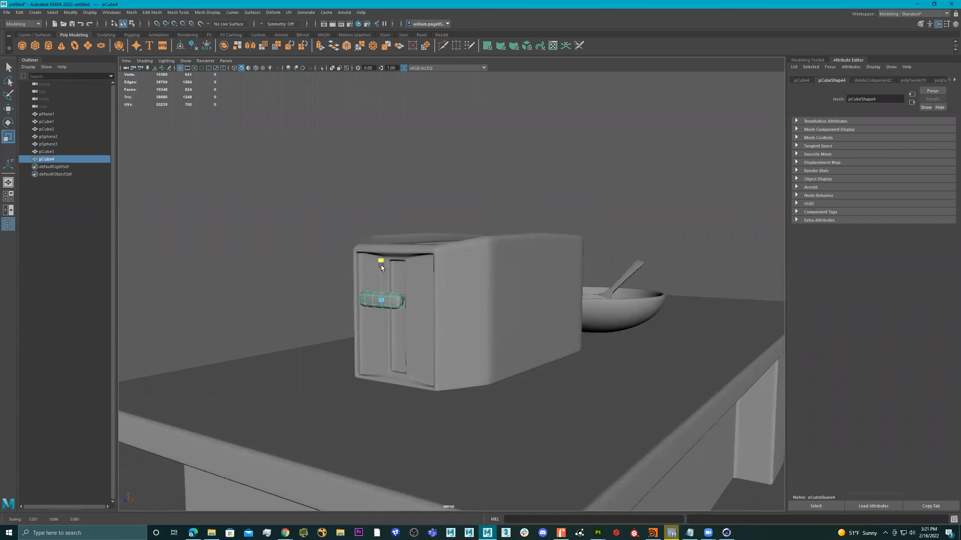
{"action": "left_click_drag", "start_coordinate": [378, 251], "coordinate": [379, 250]}
{"action": "left_click_drag", "start_coordinate": [392, 284], "coordinate": [349, 306], "text": "alt"}
{"action": "key", "text": "w"}
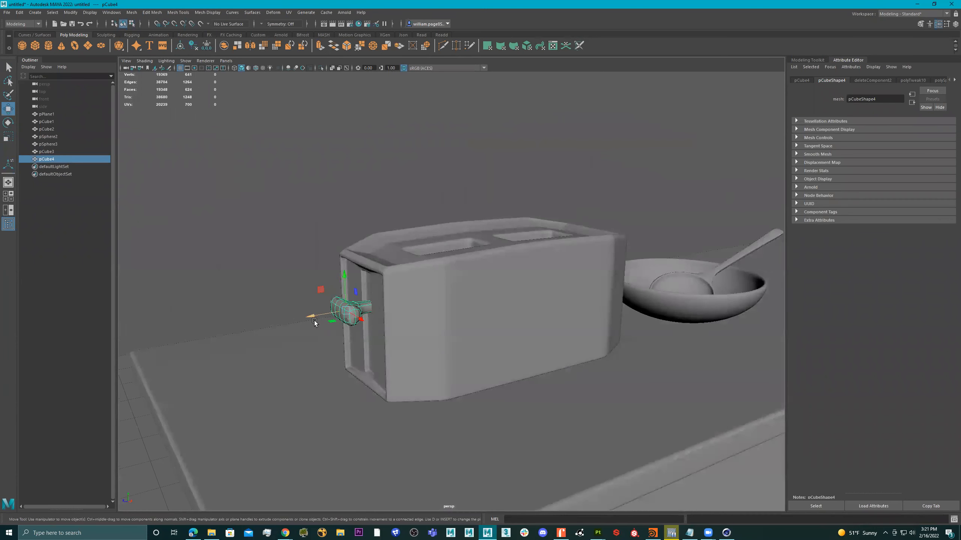
Step: Select a vertical edge loop on the toaster body
{"action": "left_click_drag", "start_coordinate": [428, 284], "coordinate": [419, 325], "text": "alt"}
{"action": "left_click", "coordinate": [470, 296]}
{"action": "right_click_drag", "start_coordinate": [418, 325], "coordinate": [440, 262]}
{"action": "double_click", "coordinate": [421, 358]}
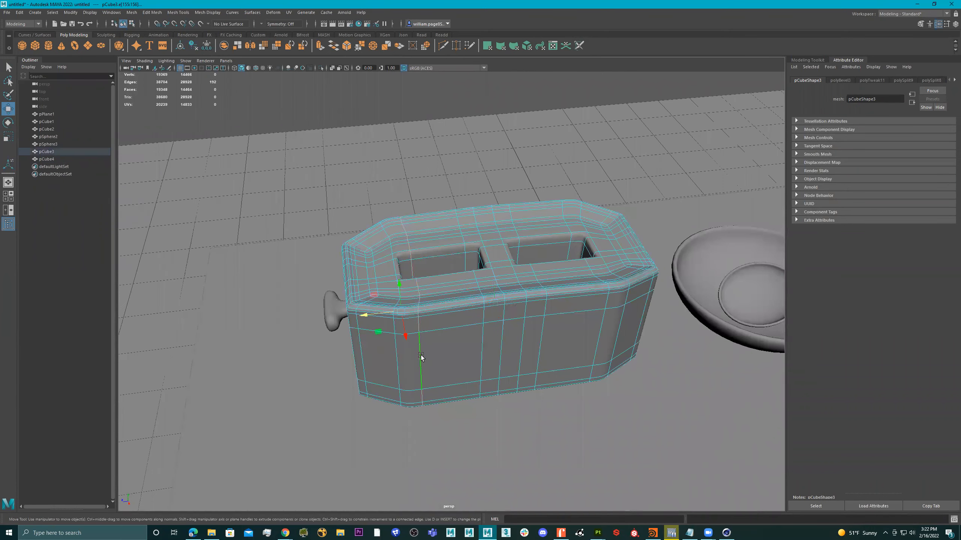
{"action": "left_click_drag", "start_coordinate": [540, 331], "coordinate": [550, 328], "text": "alt"}
{"action": "double_click", "coordinate": [598, 334], "text": "shift"}
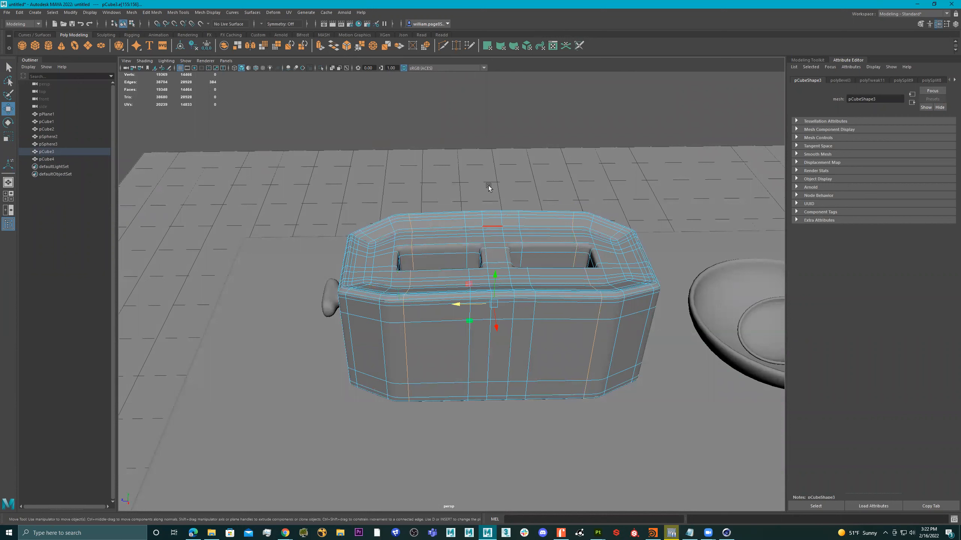
{"action": "right_click", "coordinate": [510, 192], "text": "shift"}
{"action": "right_click_drag", "start_coordinate": [510, 193], "coordinate": [458, 220], "text": "shift"}
{"action": "left_click_drag", "start_coordinate": [490, 223], "coordinate": [490, 238], "text": "alt"}
{"action": "key", "text": "ctrl+z"}
{"action": "left_click_drag", "start_coordinate": [494, 283], "coordinate": [509, 262], "text": "alt"}
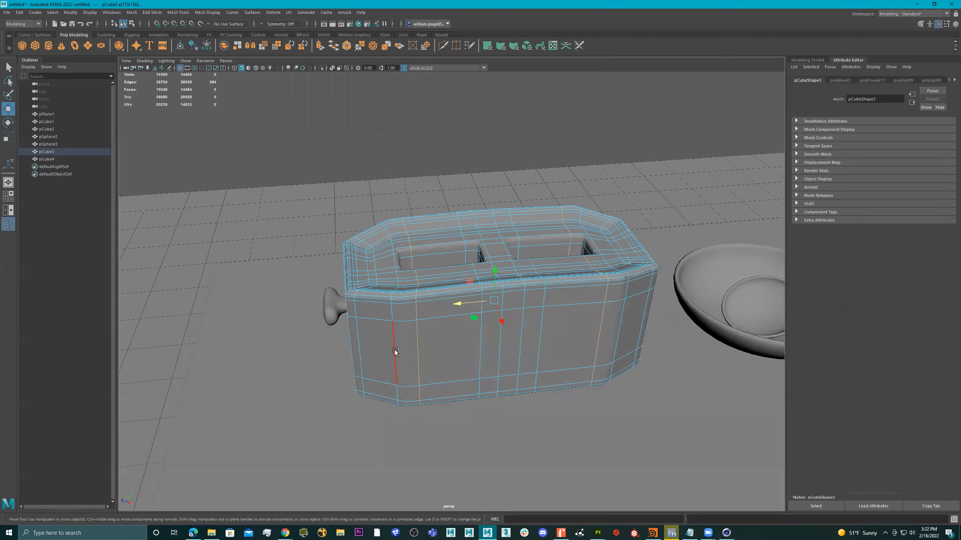
{"action": "left_click_drag", "start_coordinate": [443, 310], "coordinate": [460, 293], "text": "alt"}
{"action": "right_click_drag", "start_coordinate": [460, 292], "coordinate": [632, 188]}
{"action": "scroll", "coordinate": [513, 256], "scroll_direction": "down", "scroll_amount": 5}
{"action": "left_click_drag", "start_coordinate": [513, 255], "coordinate": [480, 287], "text": "alt"}
{"action": "scroll", "coordinate": [480, 286], "scroll_direction": "up", "scroll_amount": 3}
{"action": "mouse_move", "coordinate": [529, 277]}
{"action": "left_mouse_down", "text": "alt"}
{"action": "mouse_move", "coordinate": [500, 268]}
{"action": "mouse_move", "coordinate": [542, 271]}
{"action": "mouse_move", "coordinate": [500, 262]}
{"action": "mouse_move", "coordinate": [549, 274]}
{"action": "left_mouse_up", "text": "alt"}
{"action": "scroll", "coordinate": [501, 268], "scroll_direction": "up", "scroll_amount": 3}
{"action": "scroll", "coordinate": [548, 273], "scroll_direction": "down", "scroll_amount": 5}
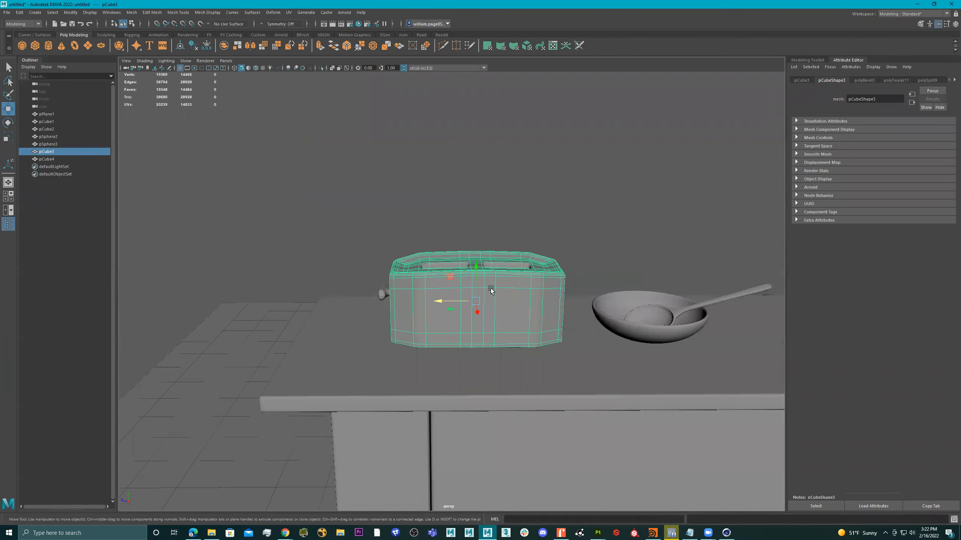
{"action": "left_click", "coordinate": [382, 292], "text": "shift"}
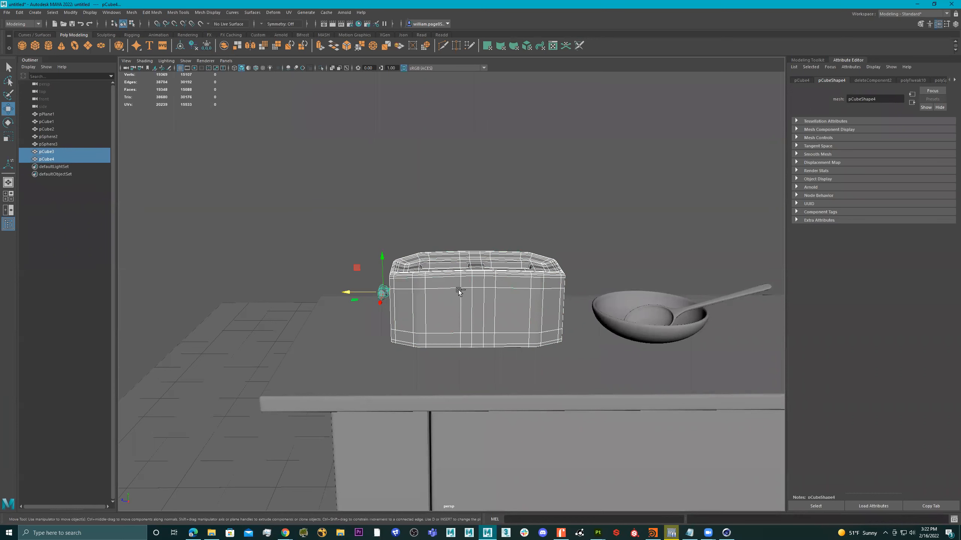
{"action": "key", "text": "ctrl+g"}
Step: Center group1's pivot, scale it to 0.672, and lower it onto the counter
{"action": "left_click", "coordinate": [45, 151]}
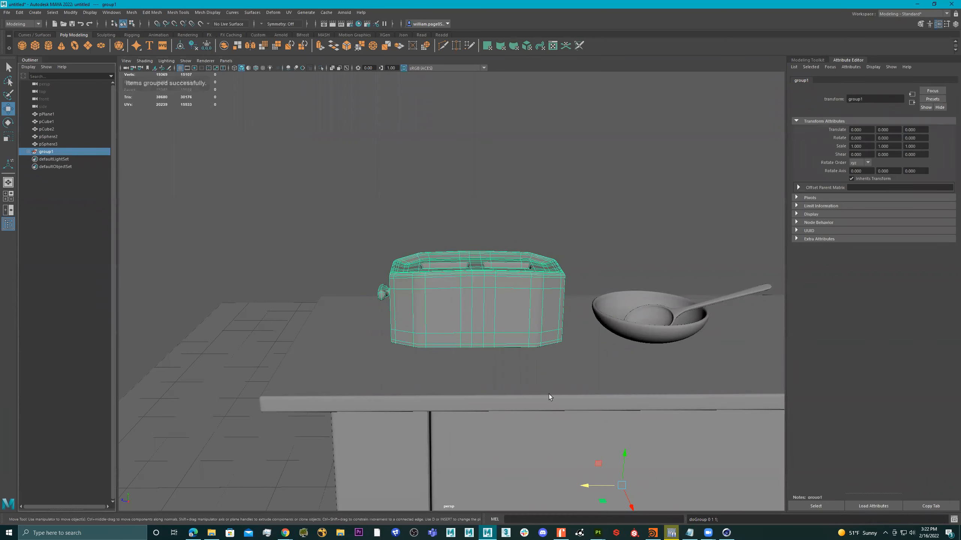
{"action": "scroll", "coordinate": [644, 411], "scroll_direction": "down", "scroll_amount": 6}
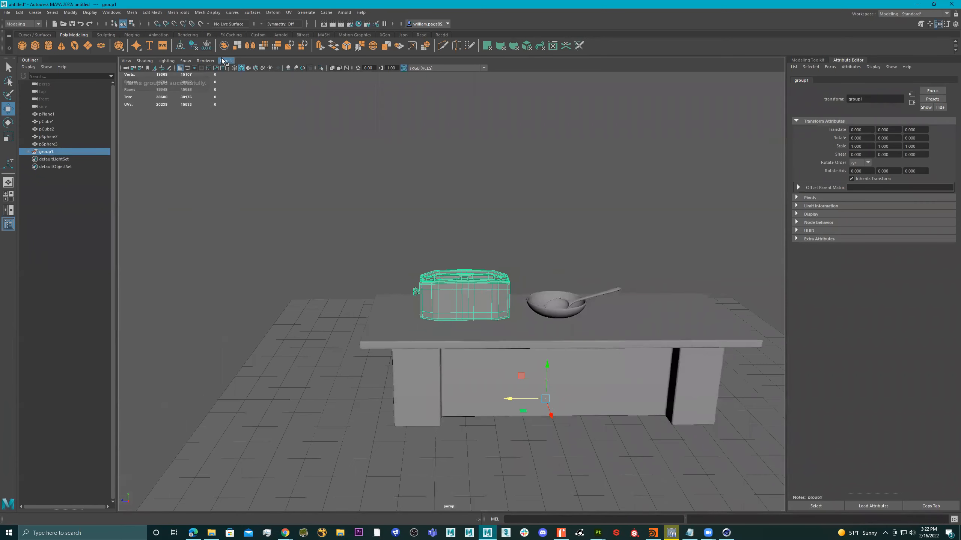
{"action": "left_click", "coordinate": [179, 48]}
{"action": "mouse_move", "coordinate": [447, 289]}
{"action": "left_mouse_down", "text": "alt"}
{"action": "mouse_move", "coordinate": [452, 282]}
{"action": "mouse_move", "coordinate": [435, 298]}
{"action": "left_mouse_up", "text": "alt"}
{"action": "key", "text": "r"}
{"action": "key", "text": "w"}
{"action": "left_click_drag", "start_coordinate": [460, 267], "coordinate": [647, 317]}
Step: Select the spoon and bowl together and reframe the view over the counter
{"action": "left_click", "coordinate": [562, 312]}
{"action": "left_click", "coordinate": [539, 301], "text": "shift"}
{"action": "right_click_drag", "start_coordinate": [590, 316], "coordinate": [461, 319], "text": "alt"}
{"action": "left_click_drag", "start_coordinate": [461, 318], "coordinate": [525, 307], "text": "alt"}
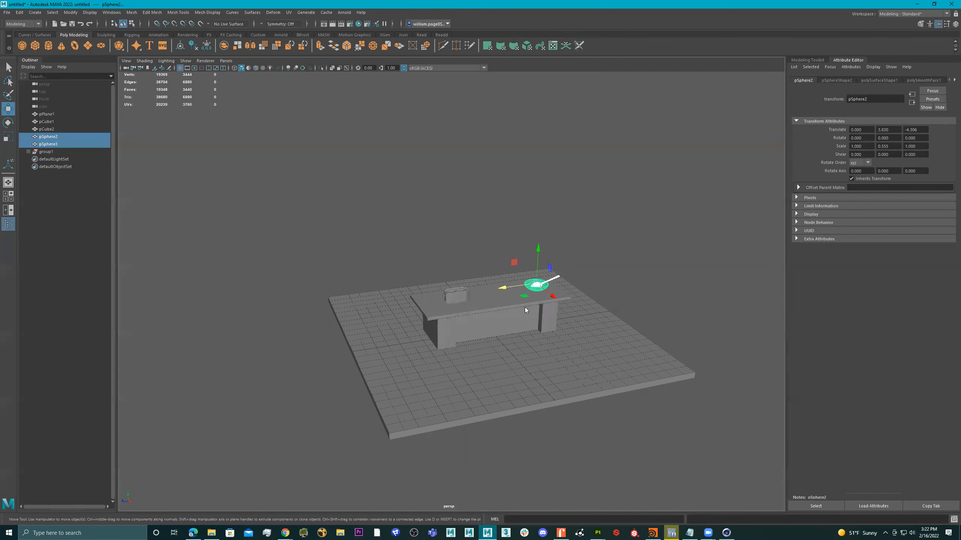
{"action": "left_click_drag", "start_coordinate": [566, 260], "coordinate": [572, 252], "text": "alt"}
{"action": "right_click_drag", "start_coordinate": [572, 251], "coordinate": [543, 281], "text": "alt"}
{"action": "middle_click_drag", "start_coordinate": [542, 281], "coordinate": [517, 259], "text": "alt"}
{"action": "right_click_drag", "start_coordinate": [517, 259], "coordinate": [575, 276], "text": "alt"}
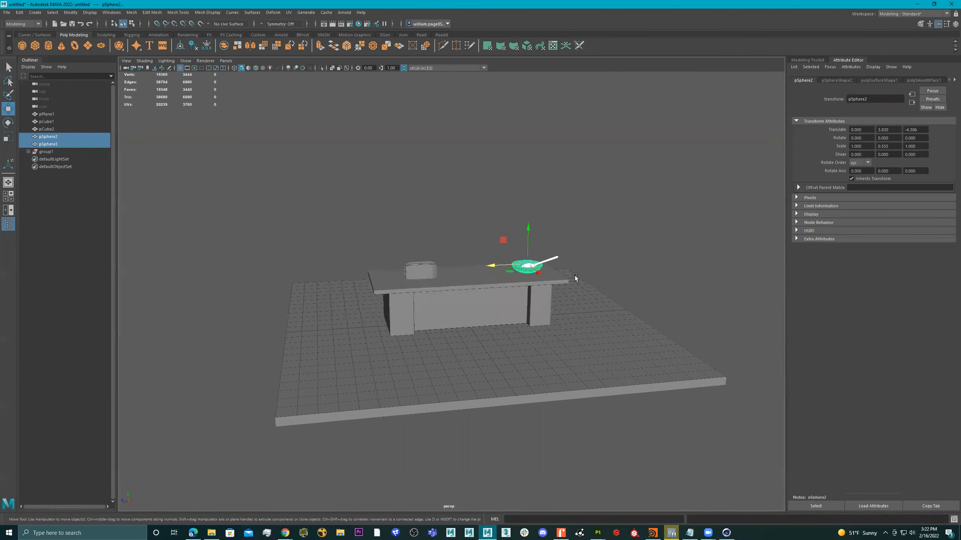
{"action": "left_click_drag", "start_coordinate": [575, 276], "coordinate": [583, 290], "text": "alt"}
{"action": "left_click_drag", "start_coordinate": [481, 289], "coordinate": [484, 278], "text": "alt"}
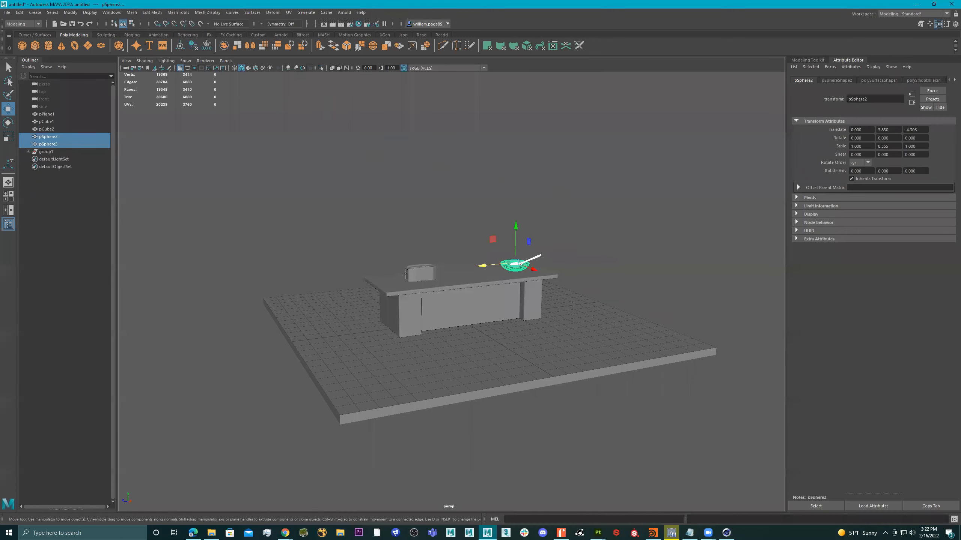